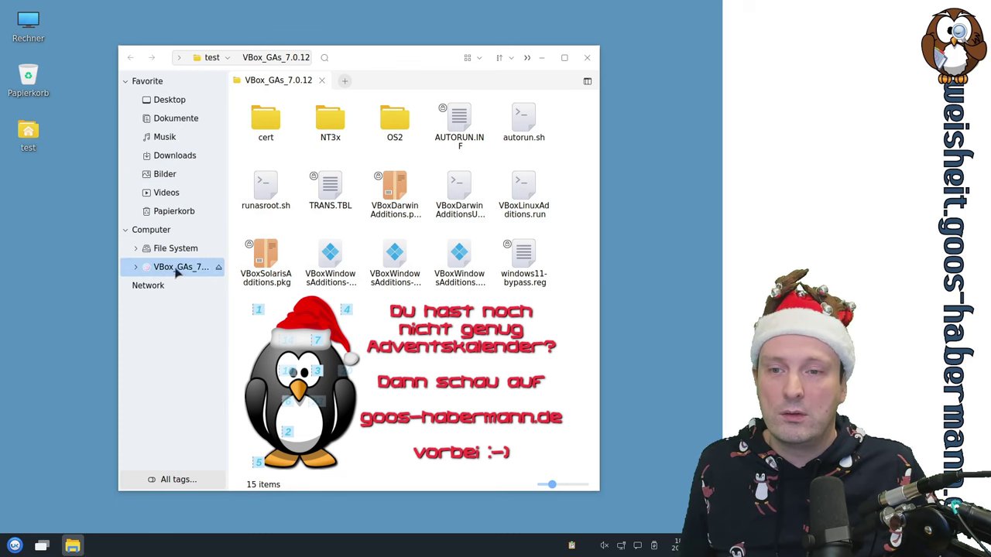
Step: Eject the VBox_GAs_7.0.12 disc from the Peony sidebar to reach the Rechner view
click(217, 268)
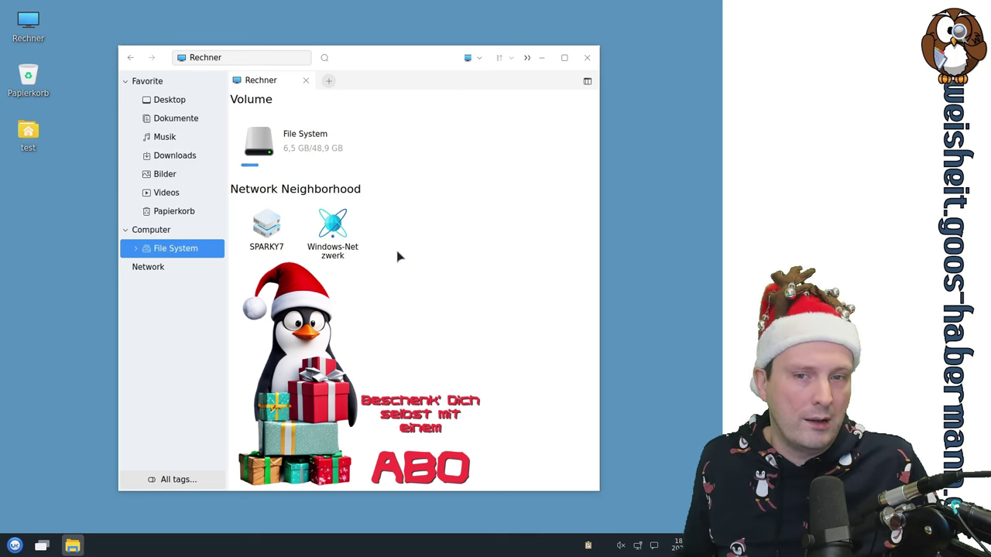
Step: Open the SPARKY7 network computer and switch its shares to List View
double_click(266, 228)
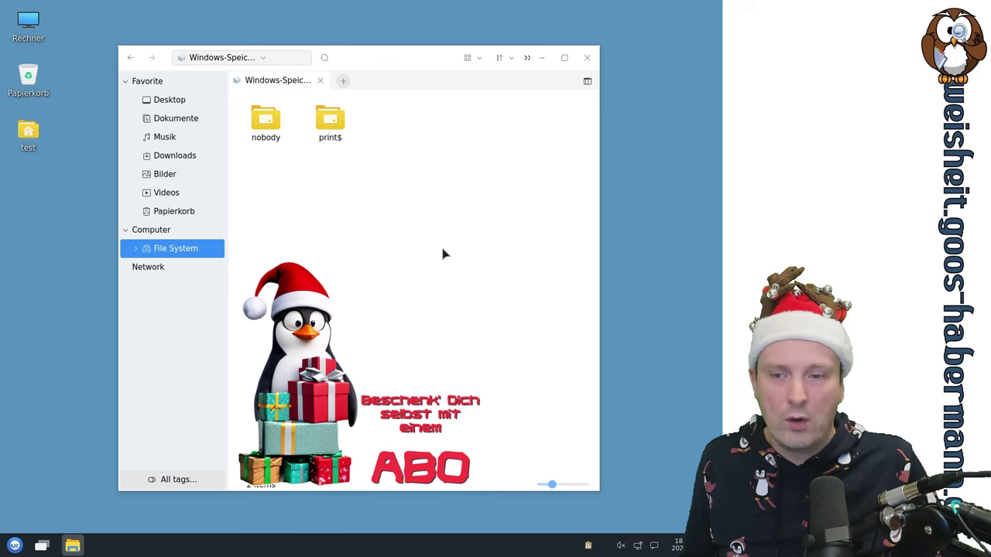
click(475, 60)
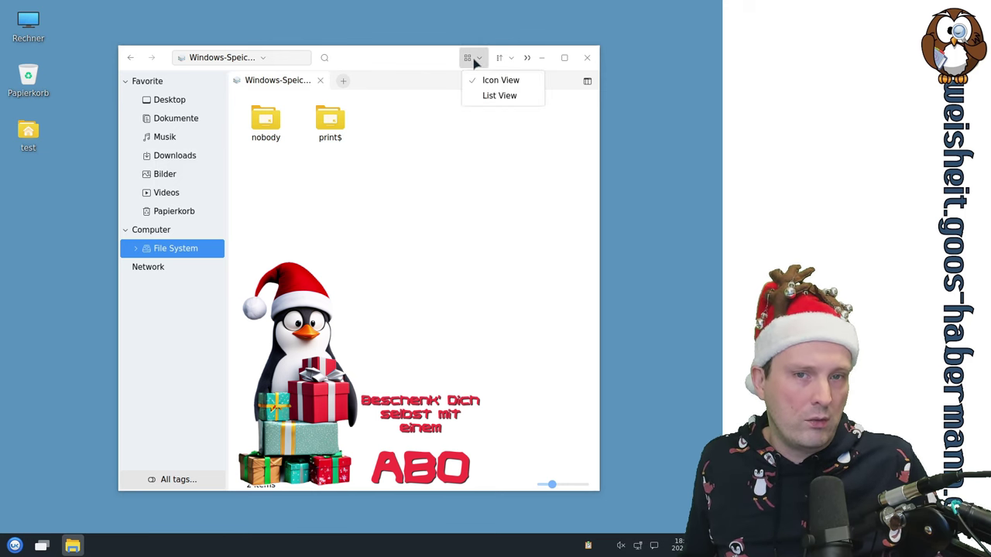
click(488, 96)
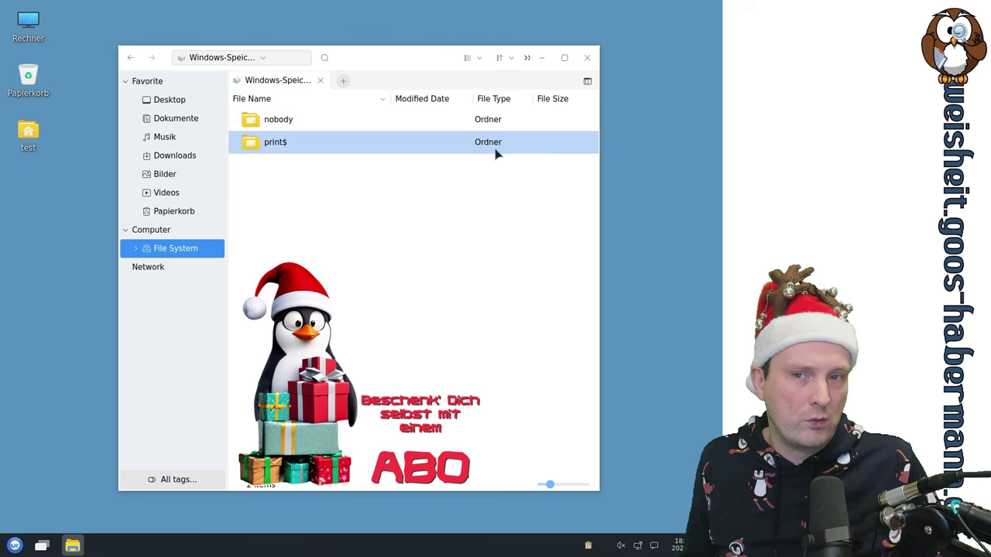
Step: Turn on Show Hidden in the file manager's extra options menu
click(499, 59)
click(501, 59)
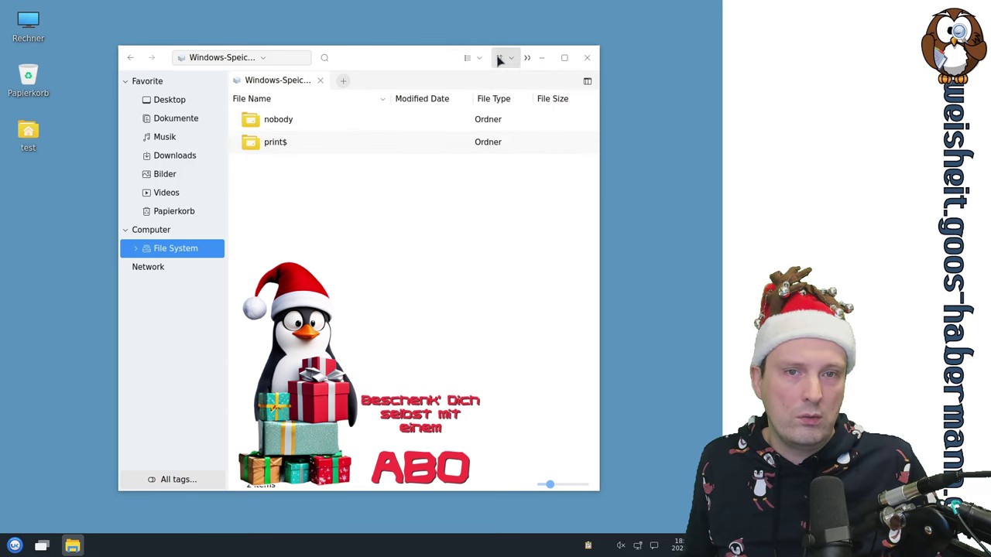
click(527, 59)
mouse_move(559, 85)
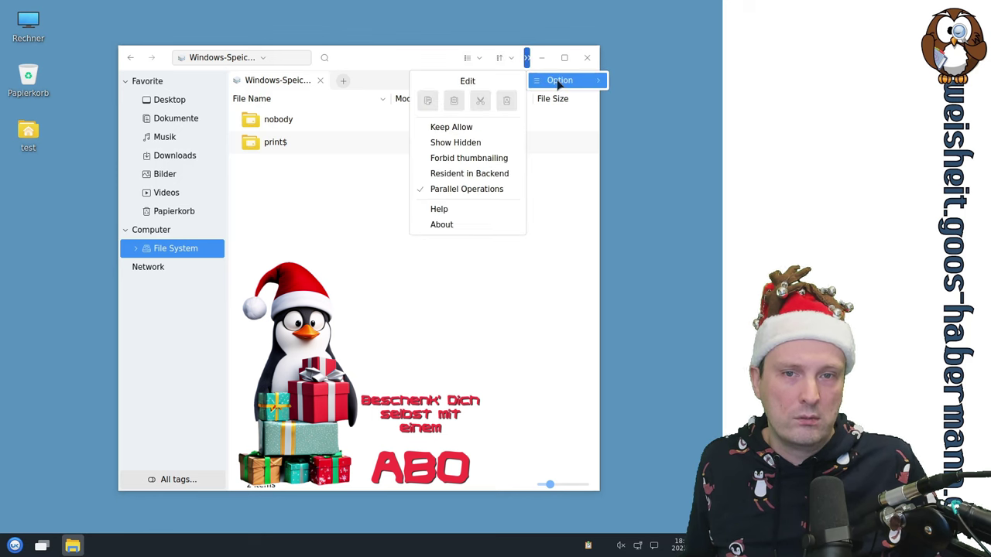
click(487, 148)
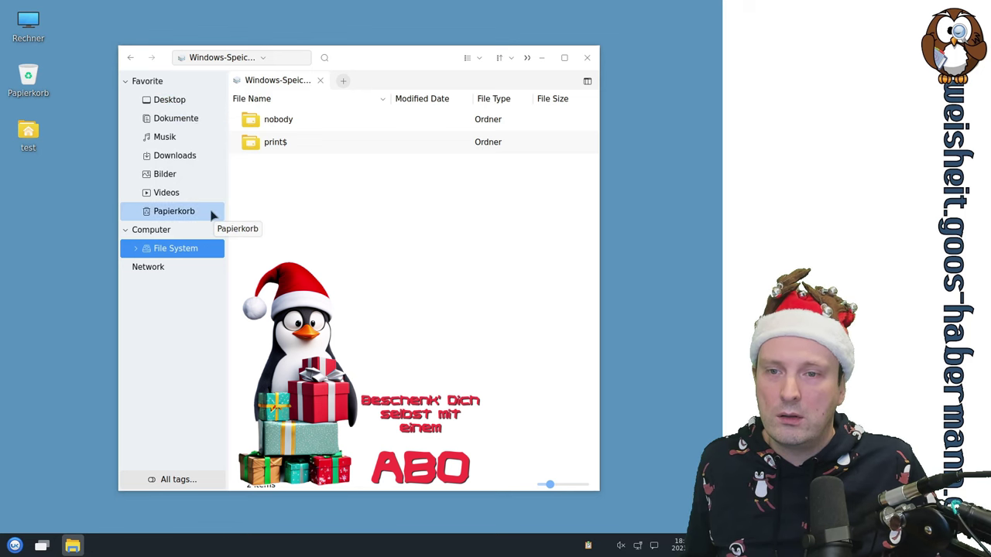
Step: Go up to the home folder test and maximize the file manager window
click(183, 122)
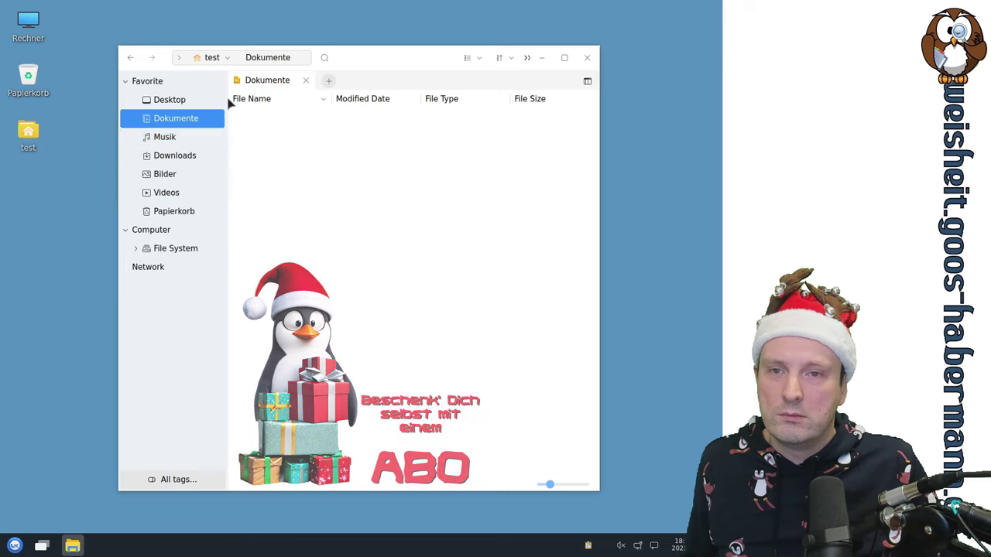
click(212, 58)
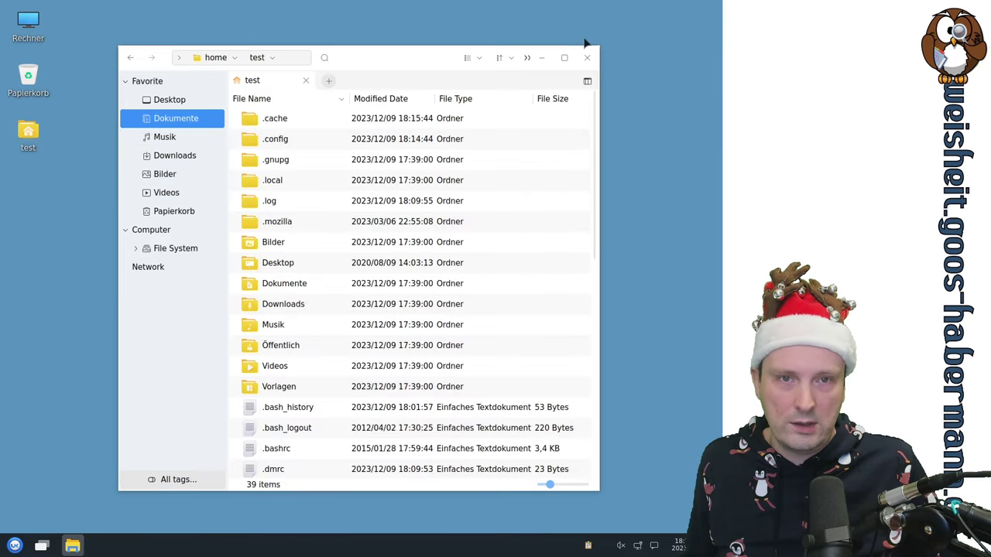
click(564, 57)
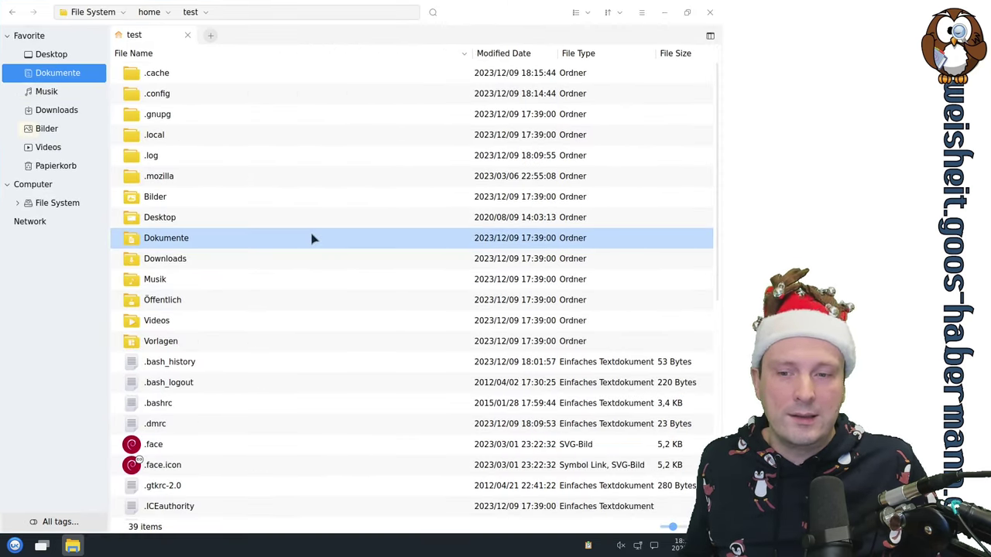
scroll(310, 244, down, 6)
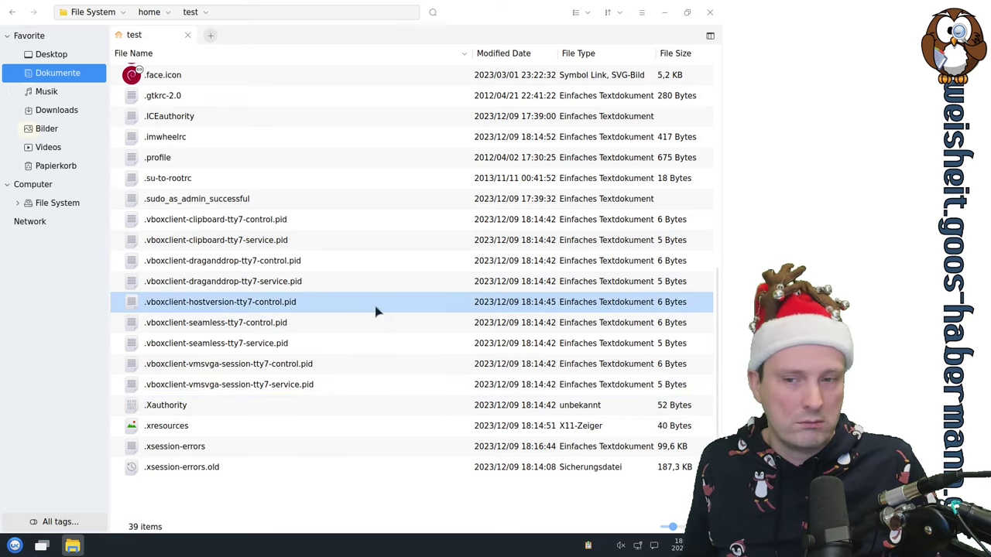
scroll(374, 310, up, 6)
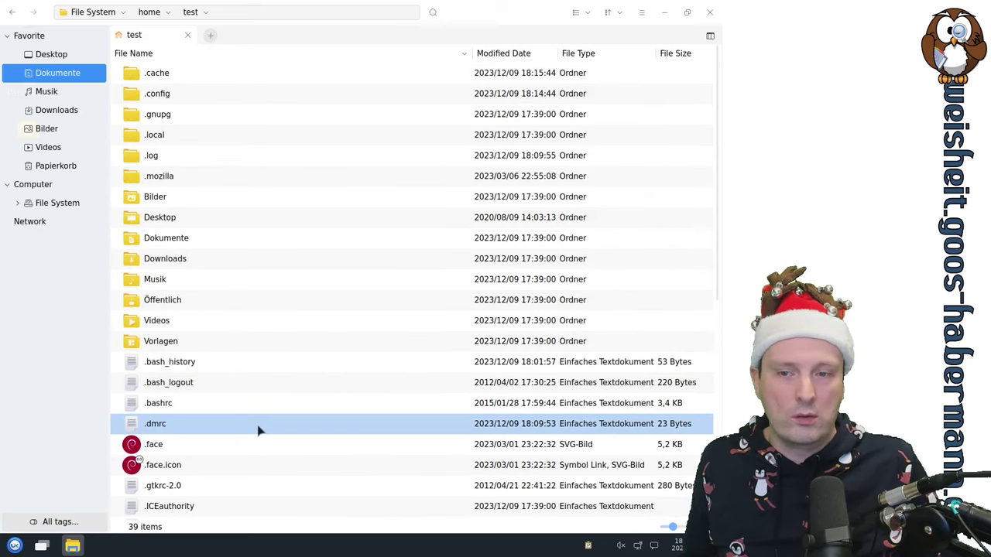
Step: Check the context menus for the folder background and the .bashrc file
right_click(212, 418)
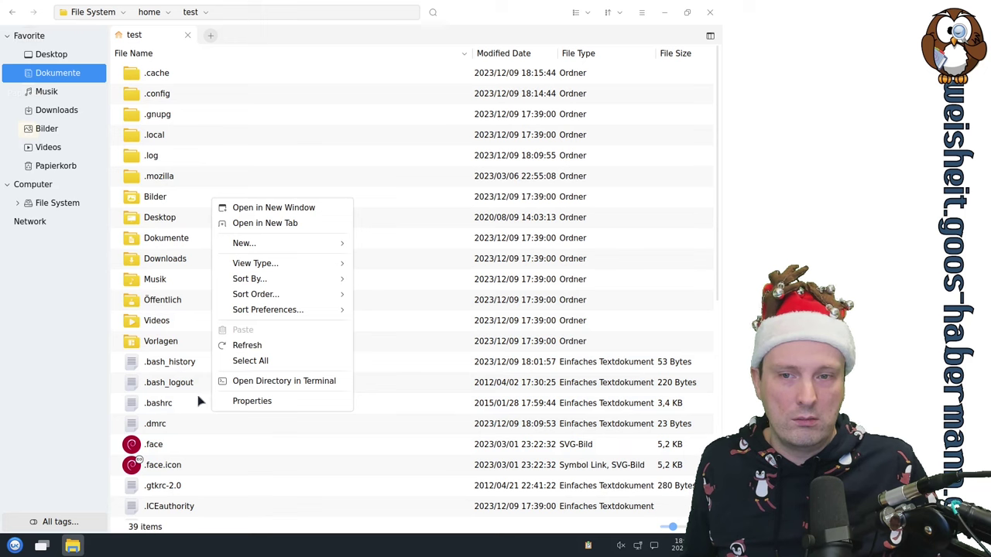
click(174, 412)
right_click(173, 412)
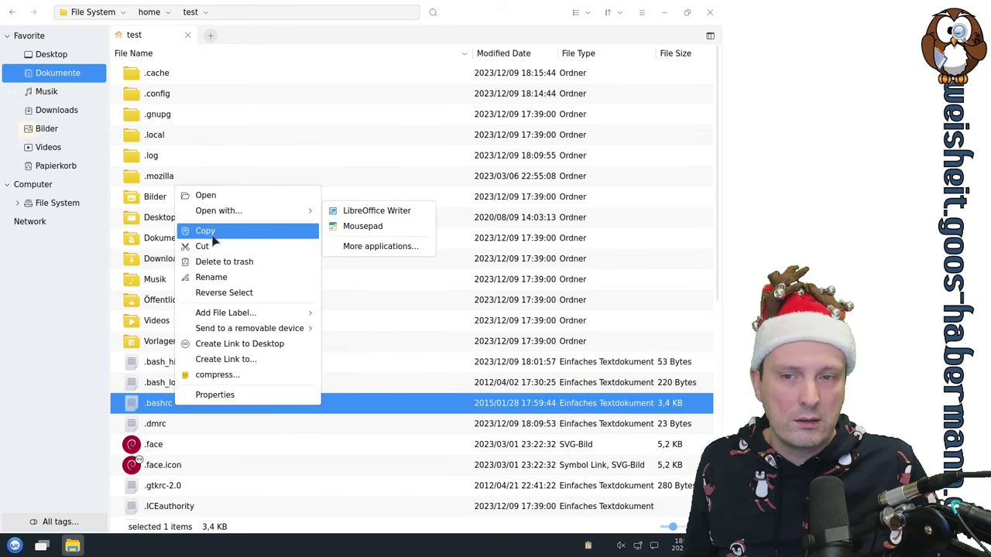
click(45, 439)
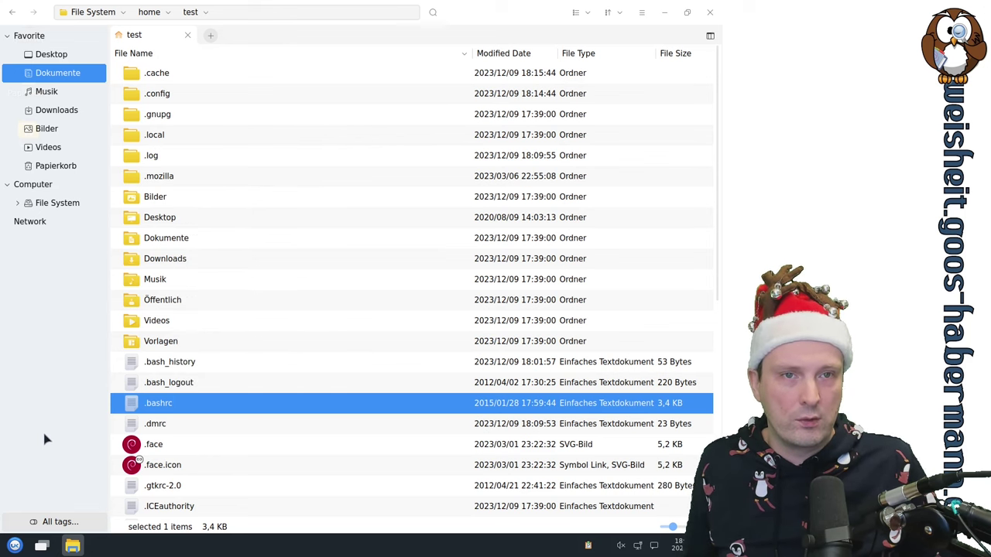
Step: View Peony's About information, then close it and the file manager
click(641, 14)
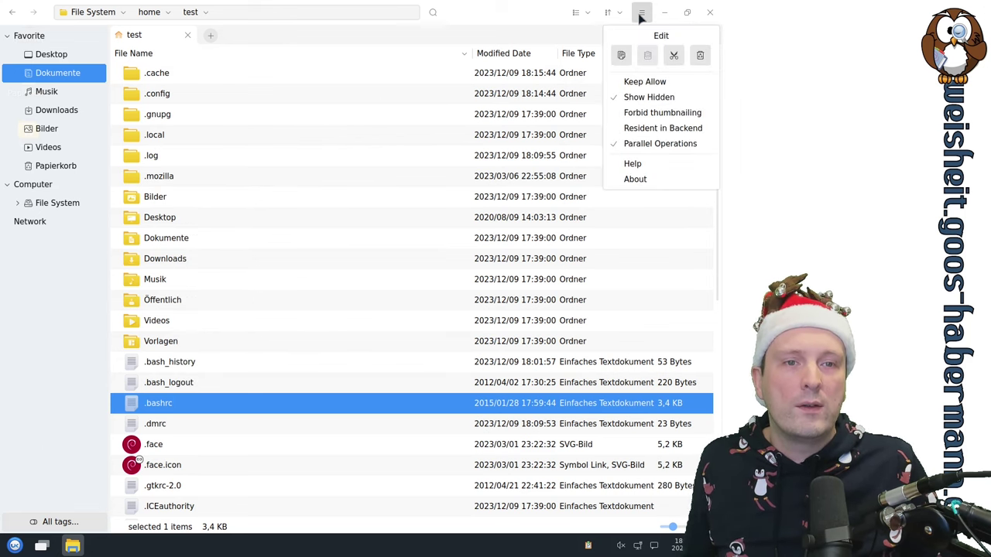
click(636, 178)
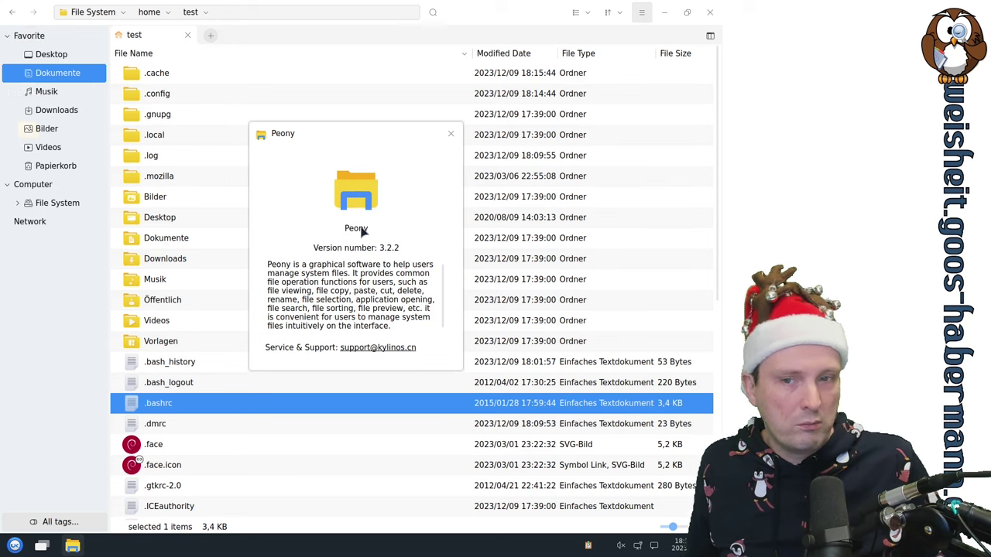
scroll(418, 280, down, 1)
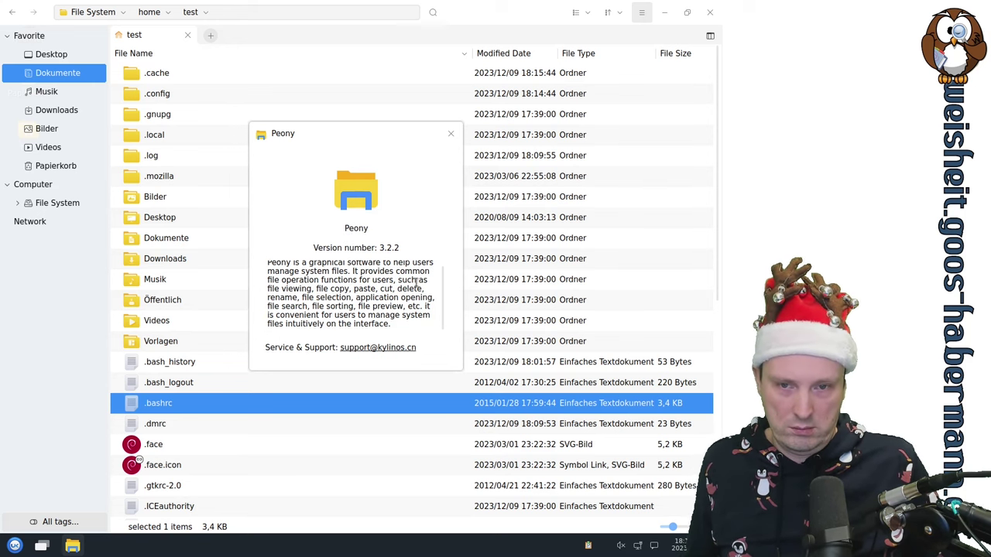
scroll(418, 283, up, 1)
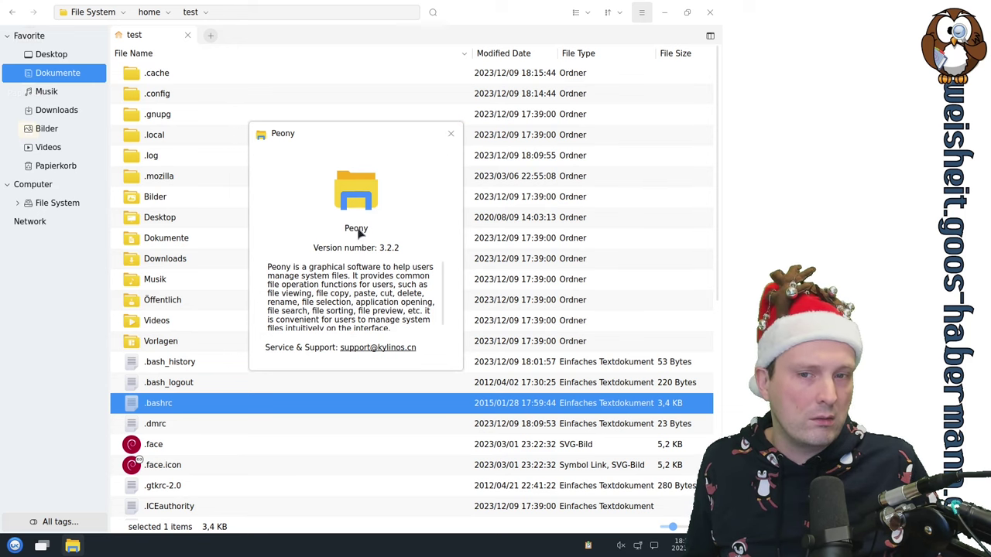
click(447, 136)
click(706, 16)
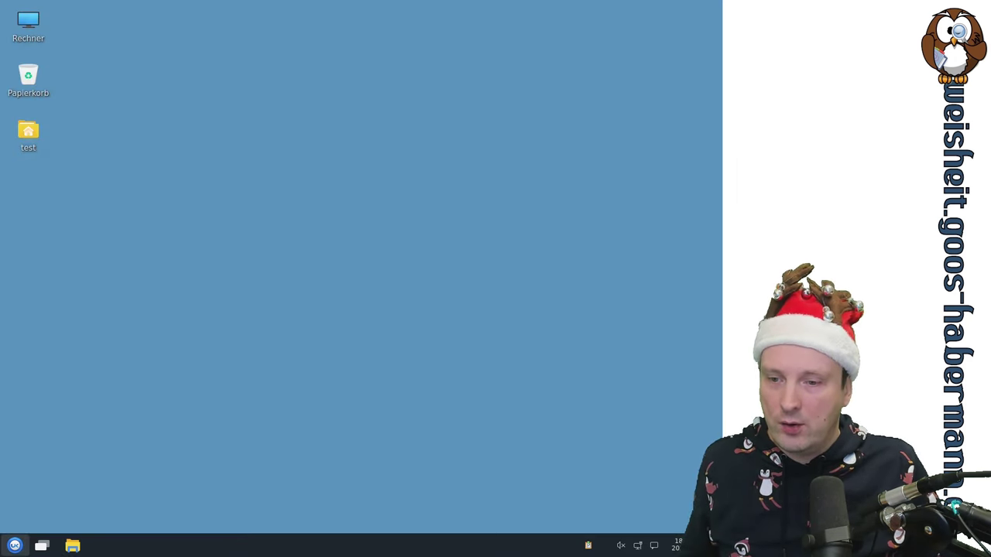
Step: Launch Thunderbird, close its account setup, then scroll the launcher's application list
click(14, 547)
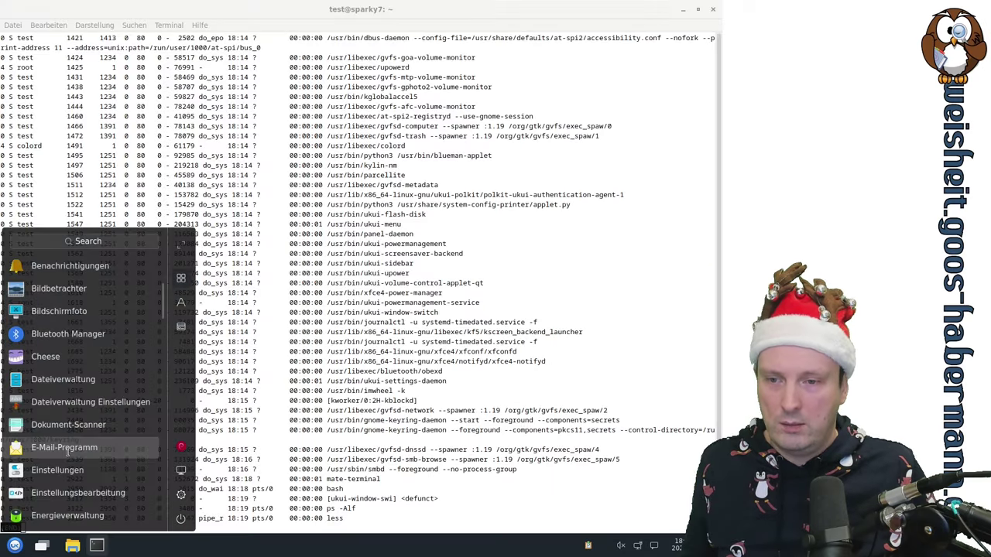
click(203, 464)
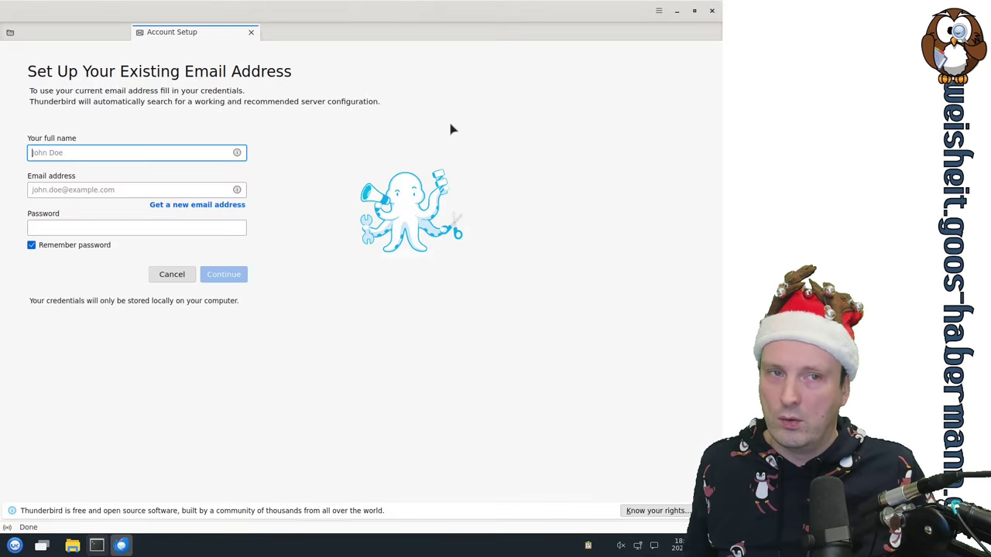
click(713, 11)
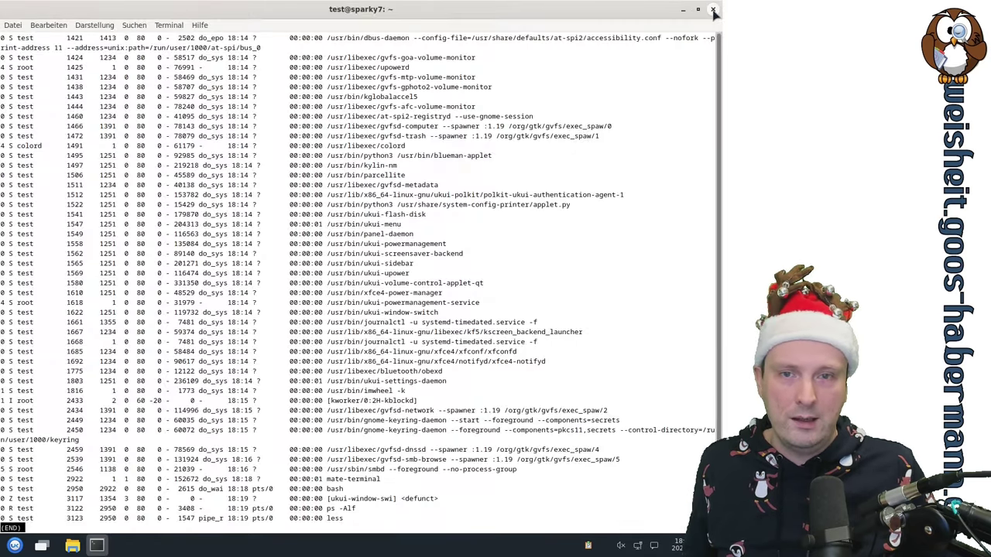
click(15, 545)
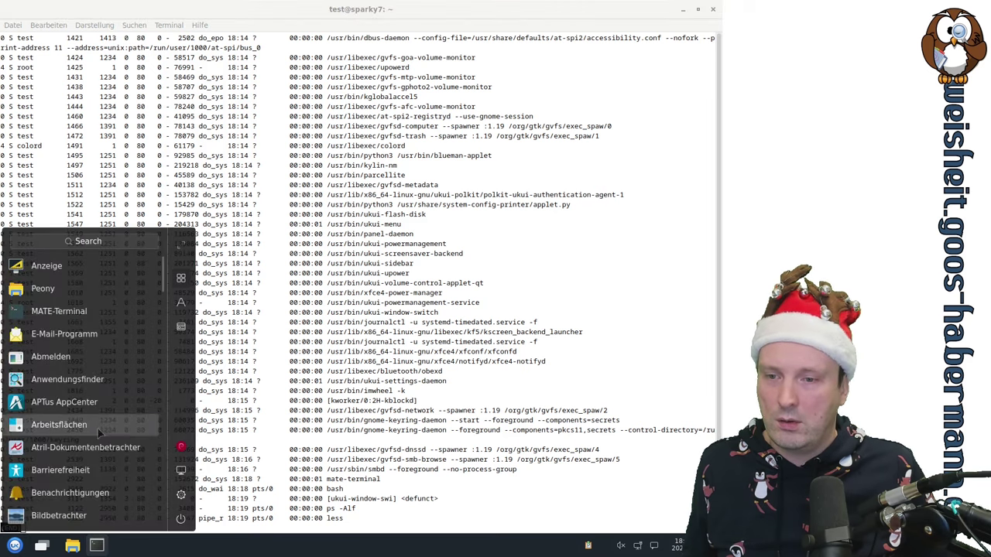
scroll(100, 387, down, 2)
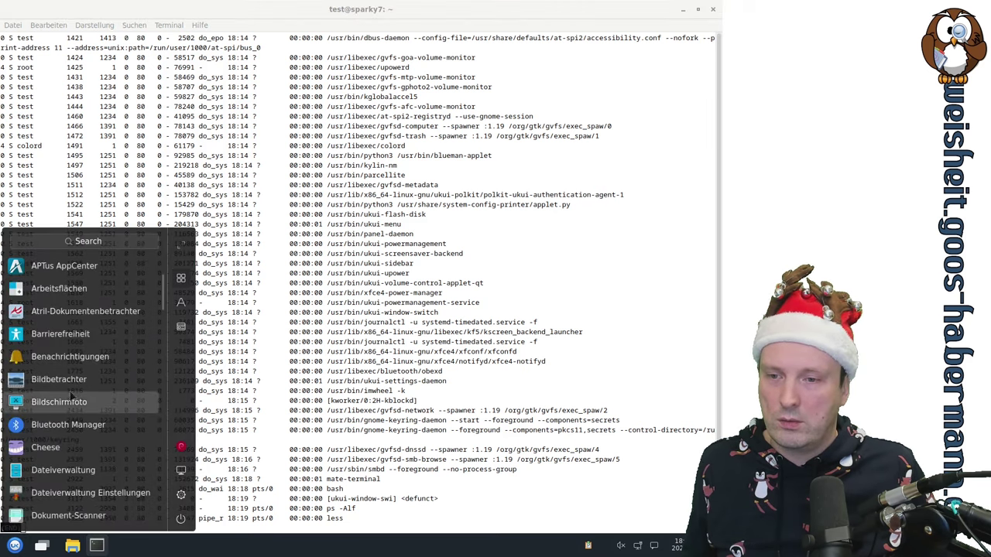
Step: Launch the Bildbetrachter image viewer, center it, and glance at its preferences
click(69, 381)
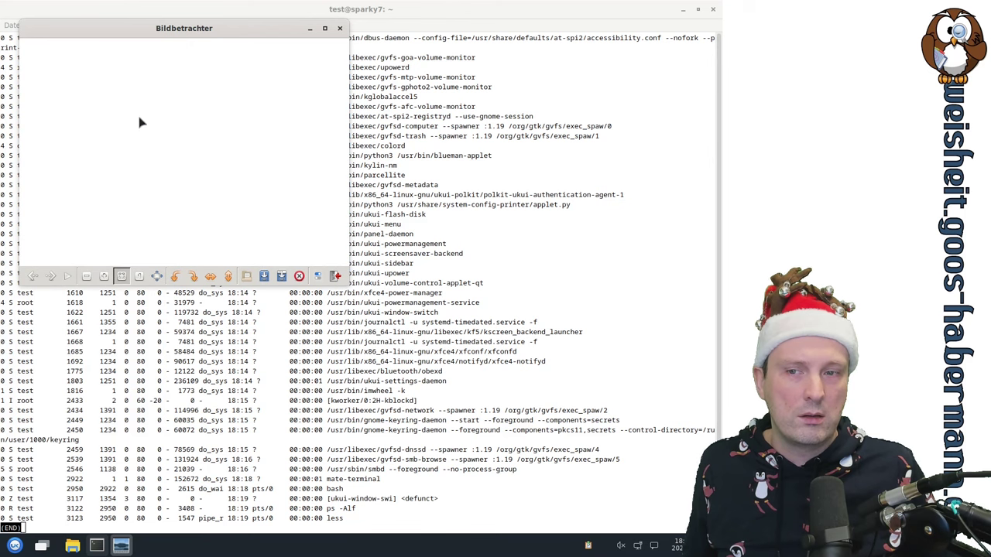
drag(151, 51, 261, 209)
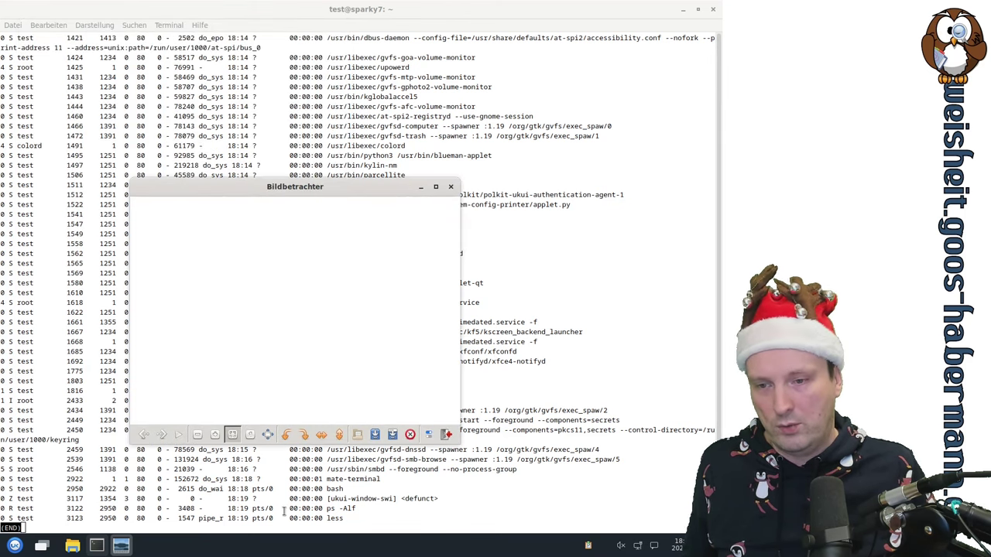
click(429, 436)
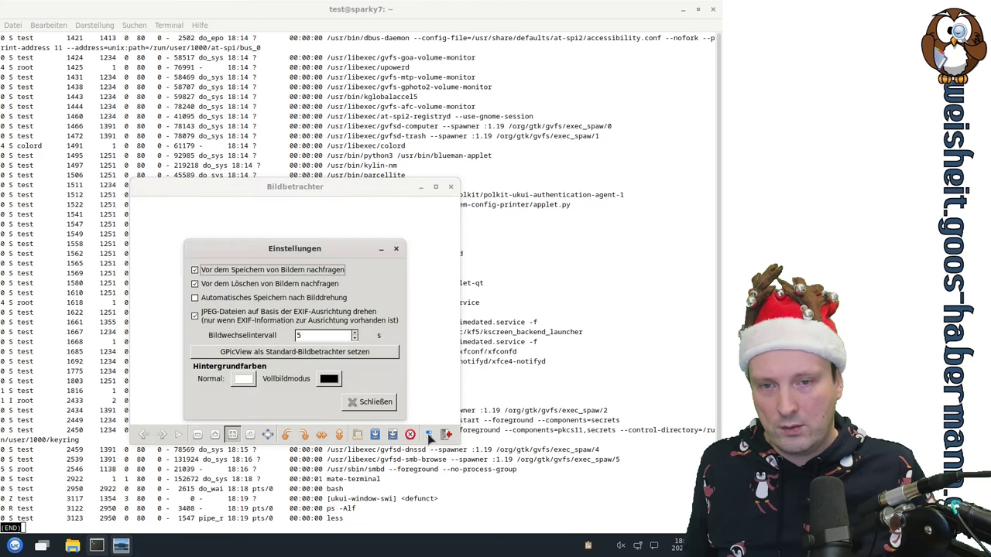
click(396, 249)
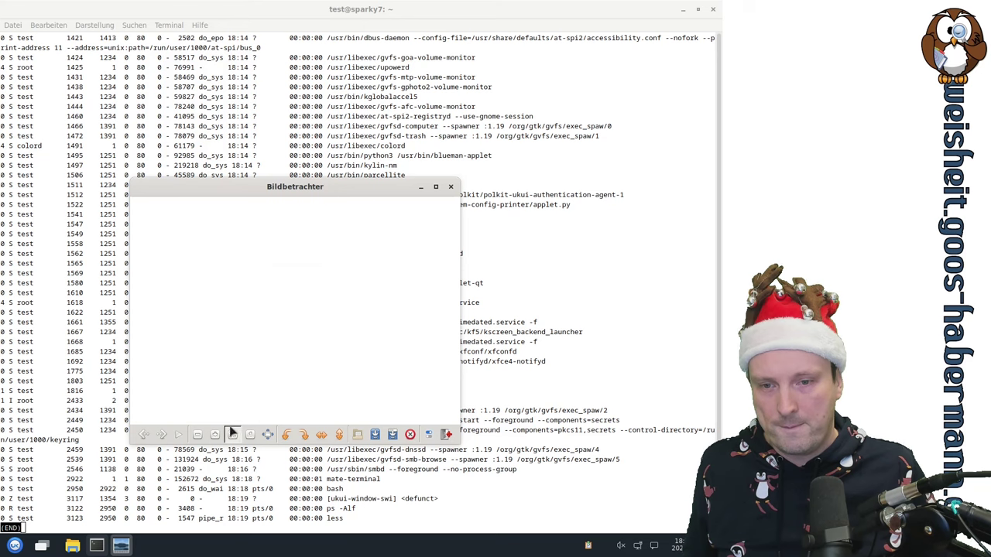
Step: Minimize the viewer, select gpicview in the process list, then restore and close it
click(421, 187)
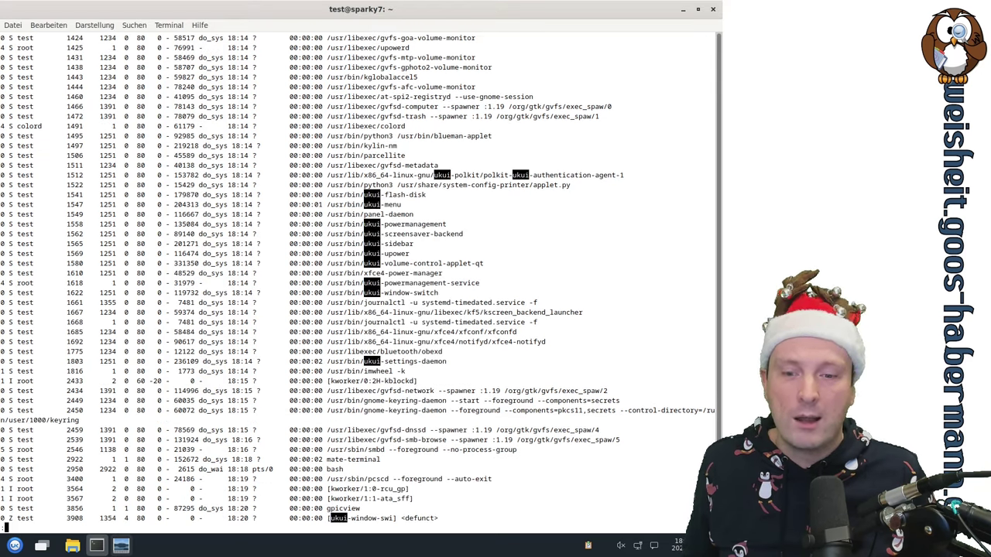
double_click(337, 509)
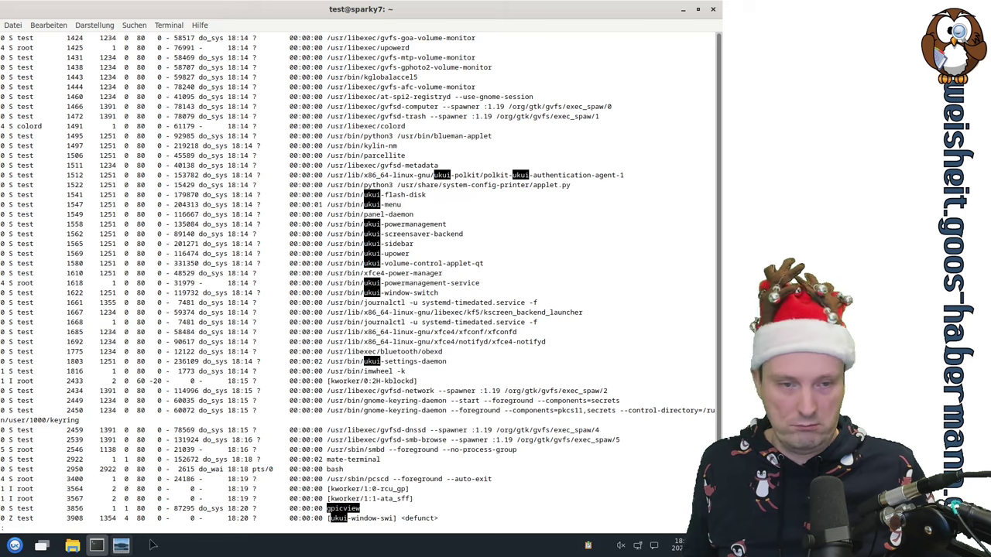
click(120, 546)
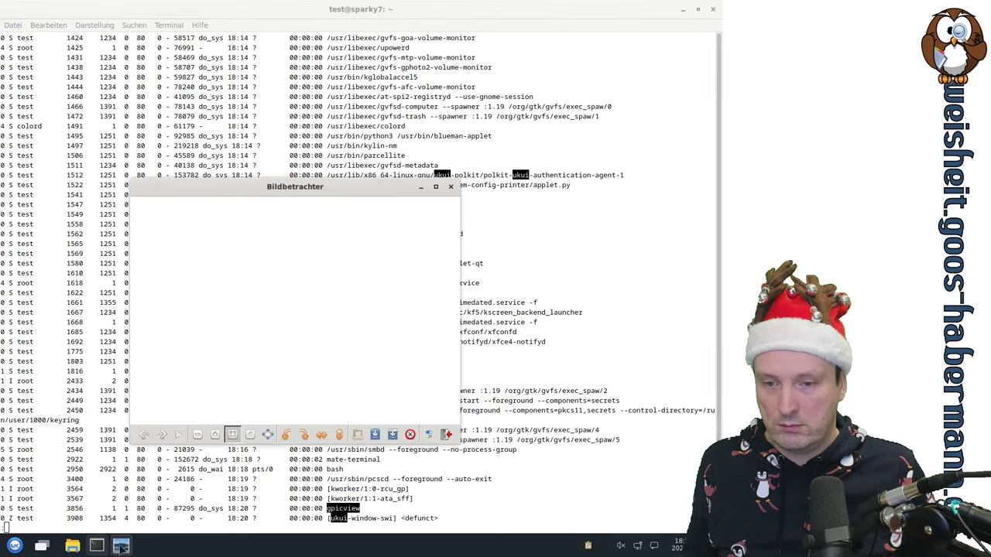
click(451, 187)
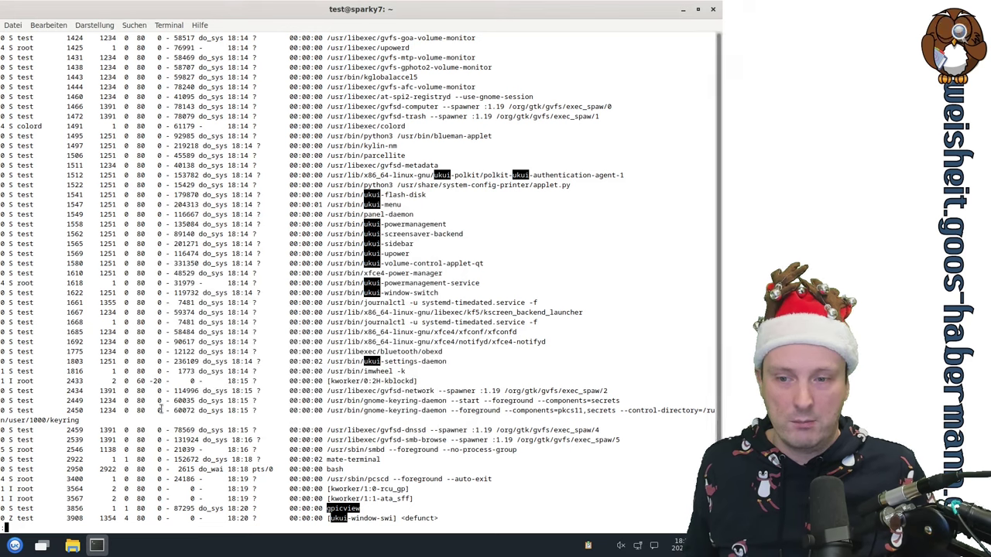
Step: Quit the less pager and scroll the launcher's app list to LibreOffice and Liferea
key(q)
click(15, 546)
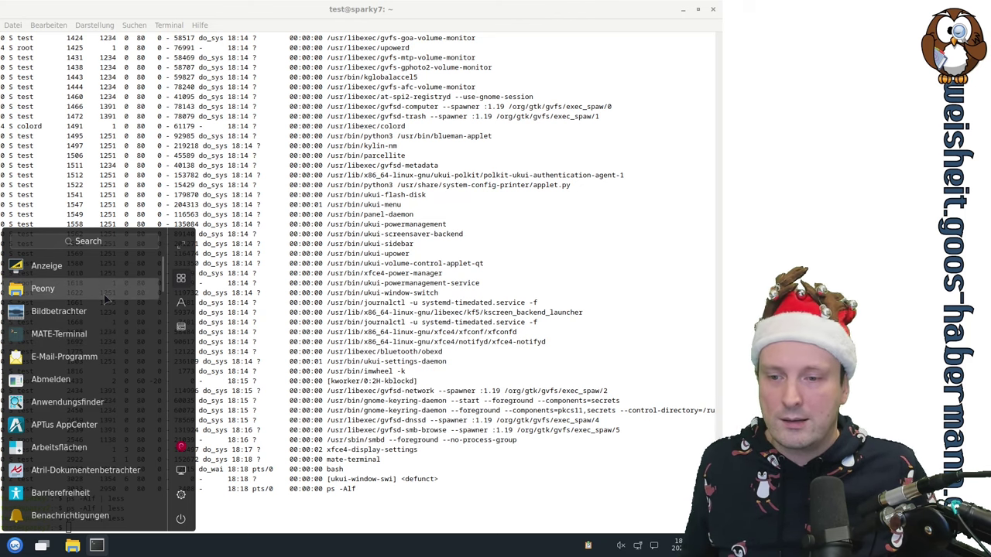
scroll(107, 302, down, 3)
scroll(104, 301, down, 3)
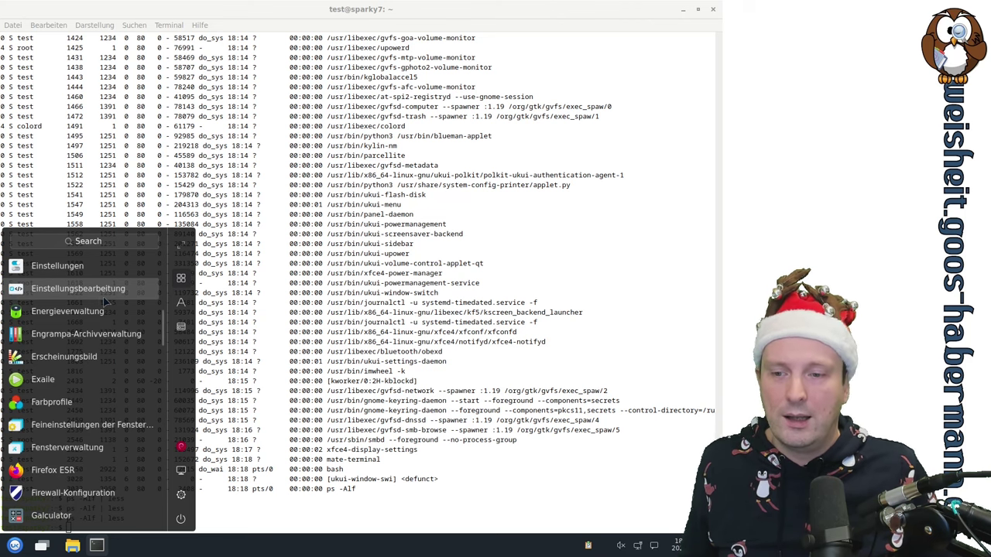
scroll(104, 302, down, 3)
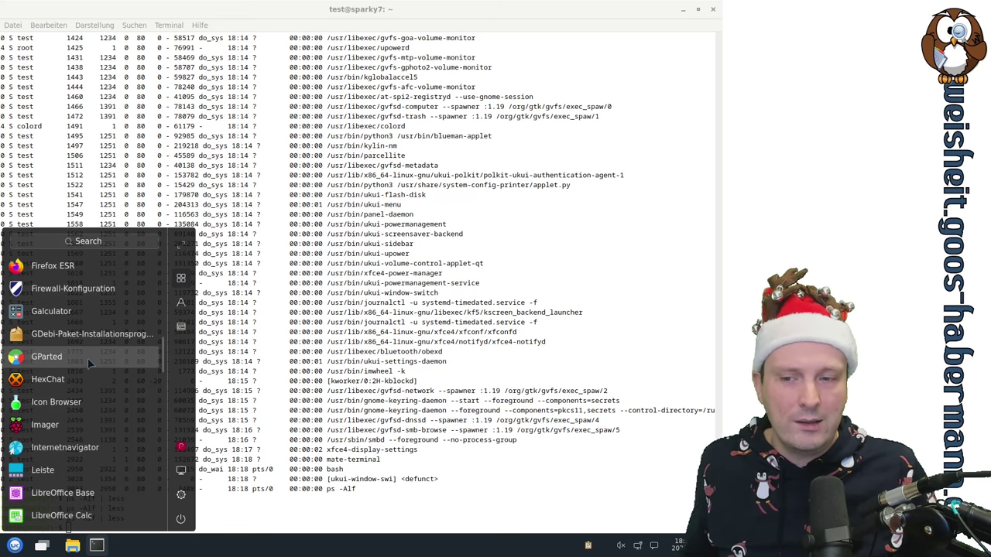
scroll(88, 364, down, 3)
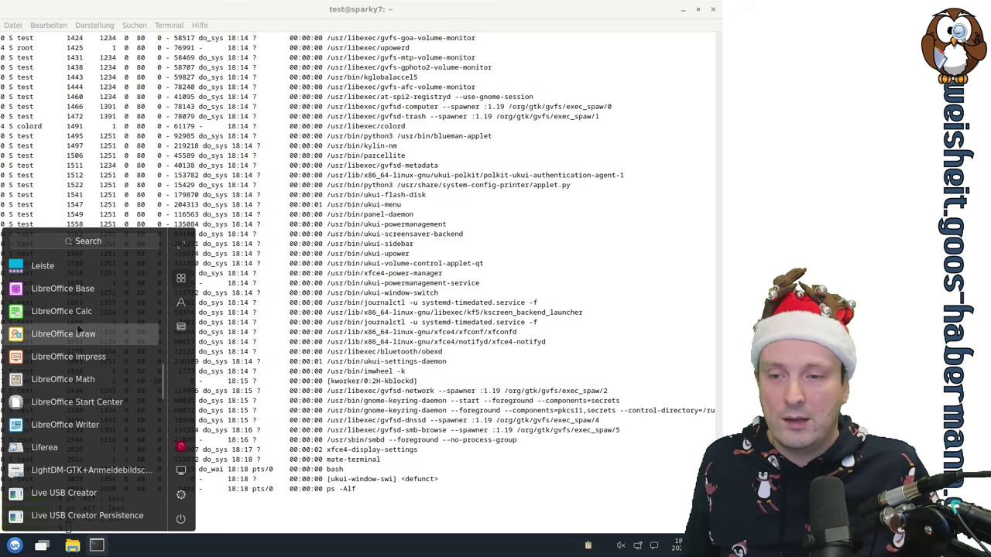
scroll(77, 329, down, 3)
Step: Launch Liferea and view its Hilfe > Info version details
click(306, 411)
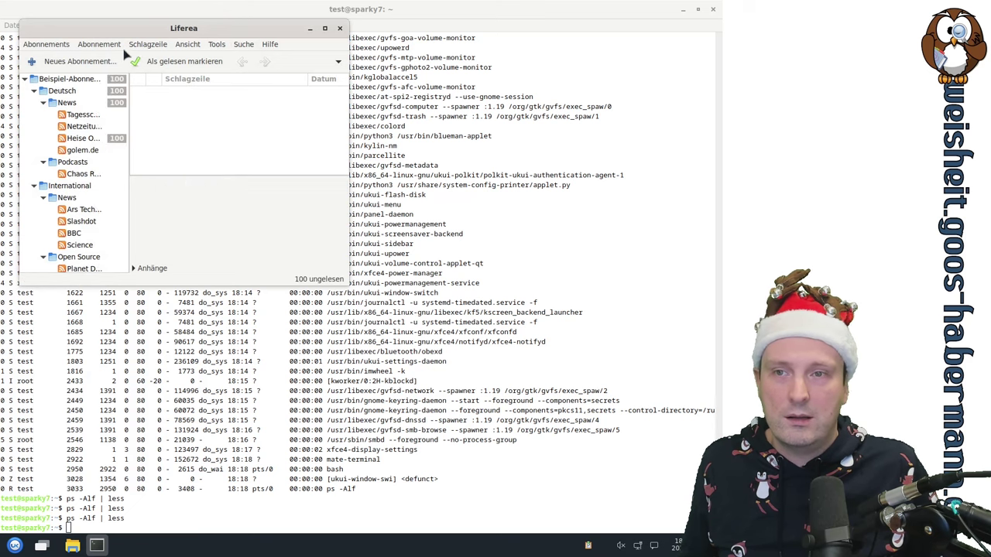
click(328, 222)
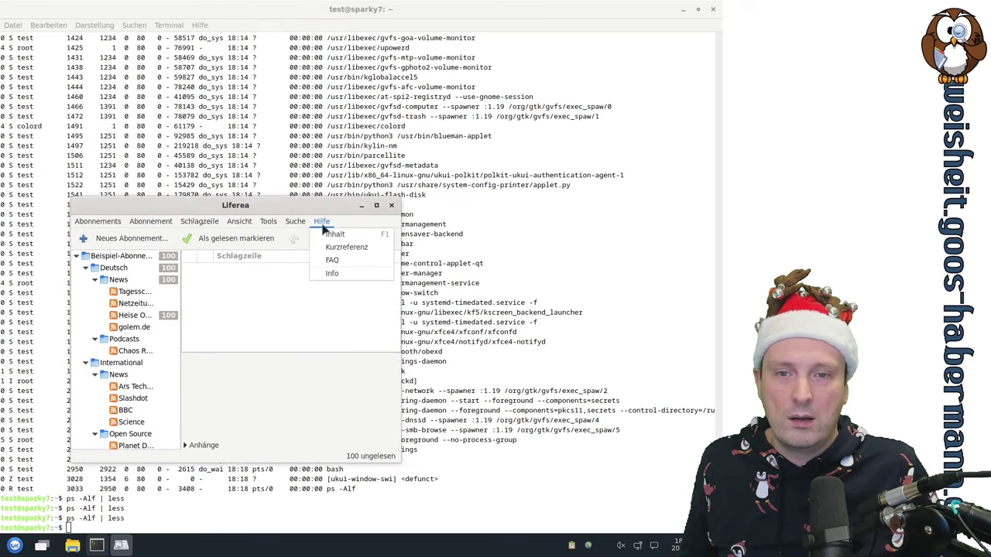
click(336, 273)
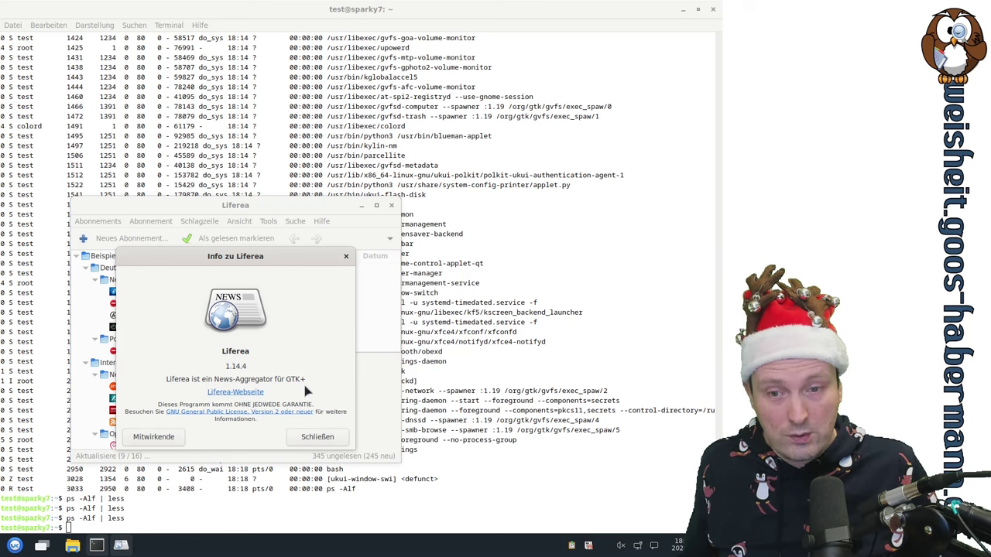
click(336, 439)
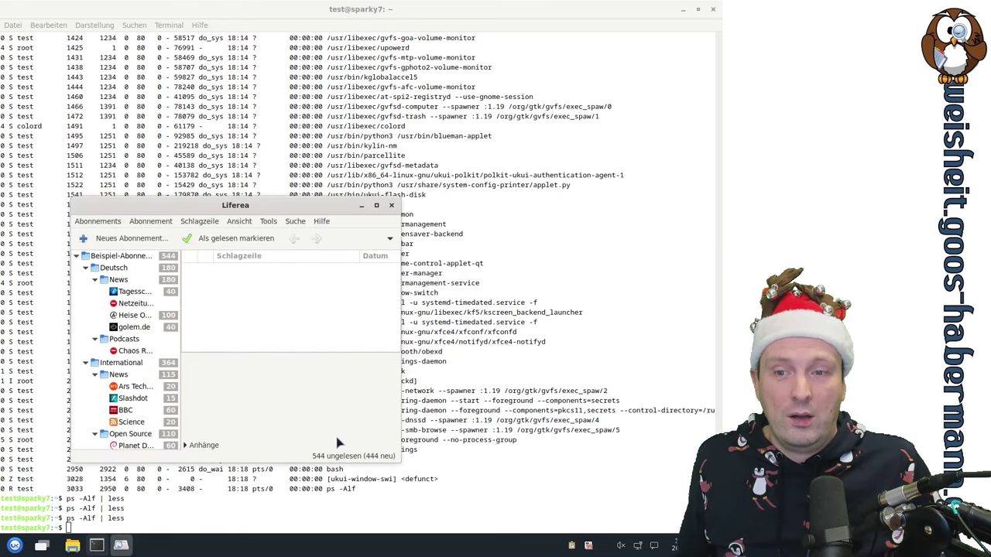
Step: Show the Heise feed's headlines in Liferea
scroll(130, 297, down, 1)
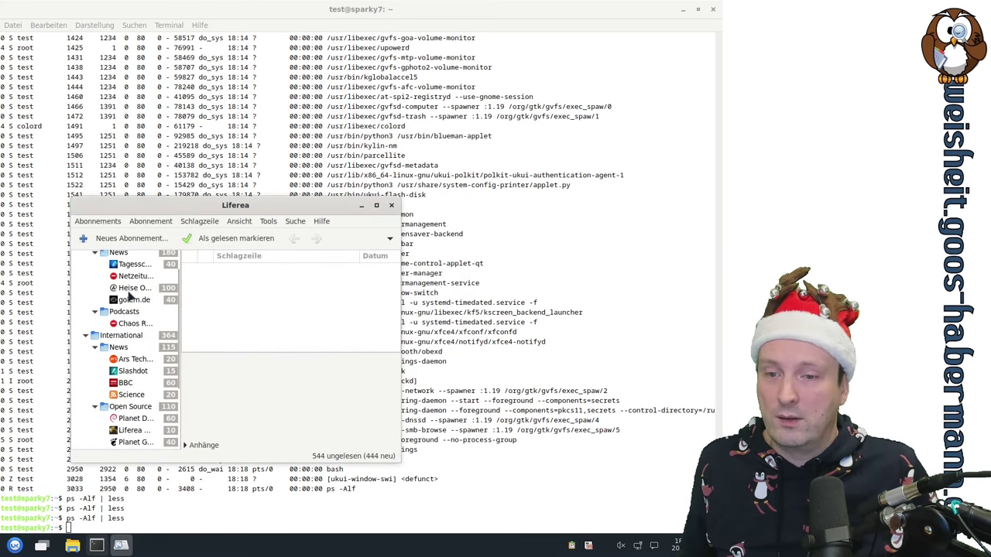
scroll(129, 296, down, 2)
scroll(129, 296, up, 2)
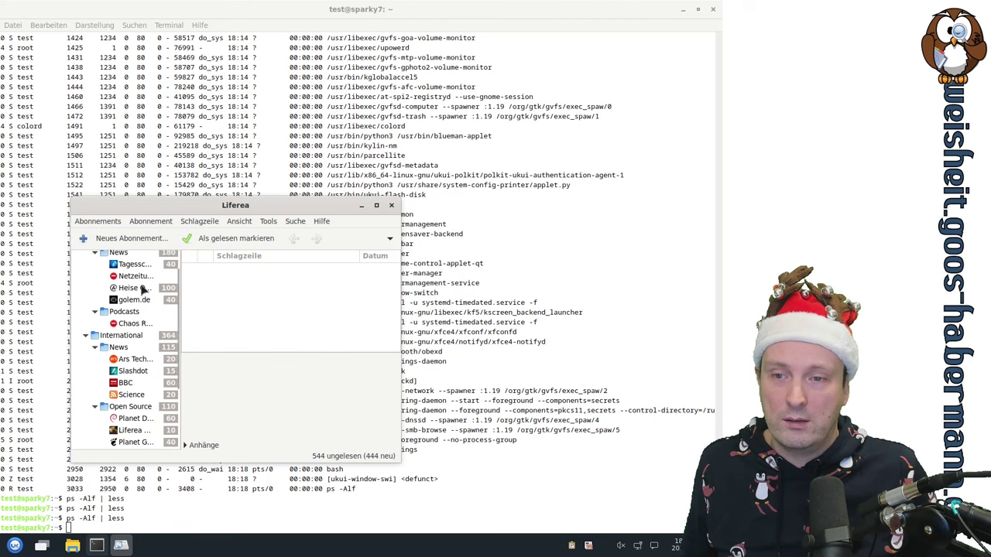
click(141, 288)
scroll(314, 317, down, 2)
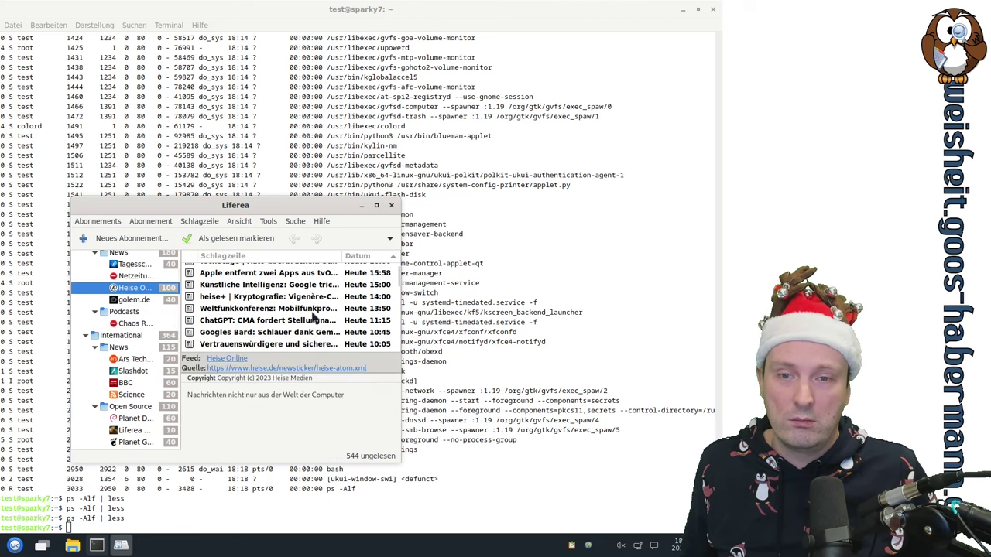
scroll(313, 318, up, 3)
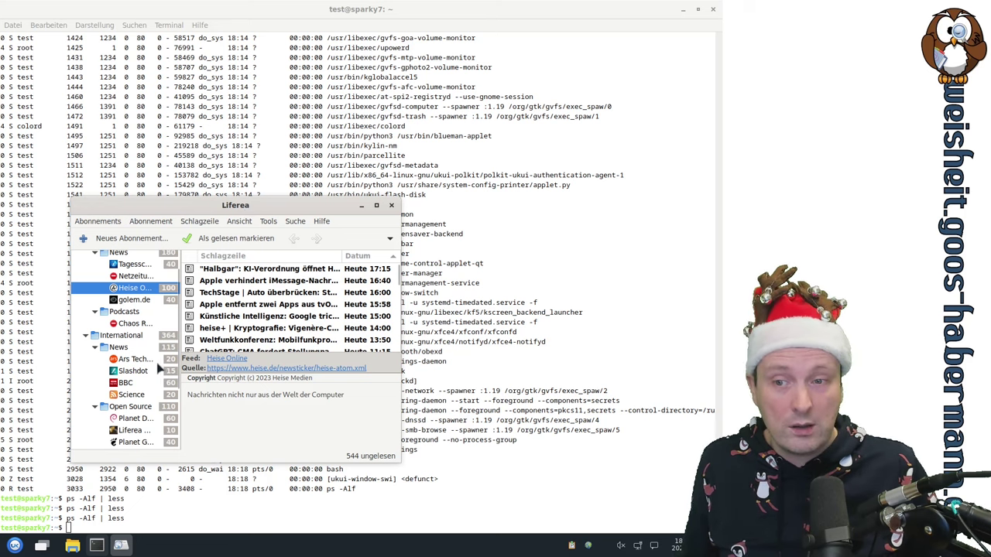
scroll(133, 328, up, 1)
Step: Read the golem.de Renault alliance and 1.500 lost jobs articles, then close Liferea
click(135, 328)
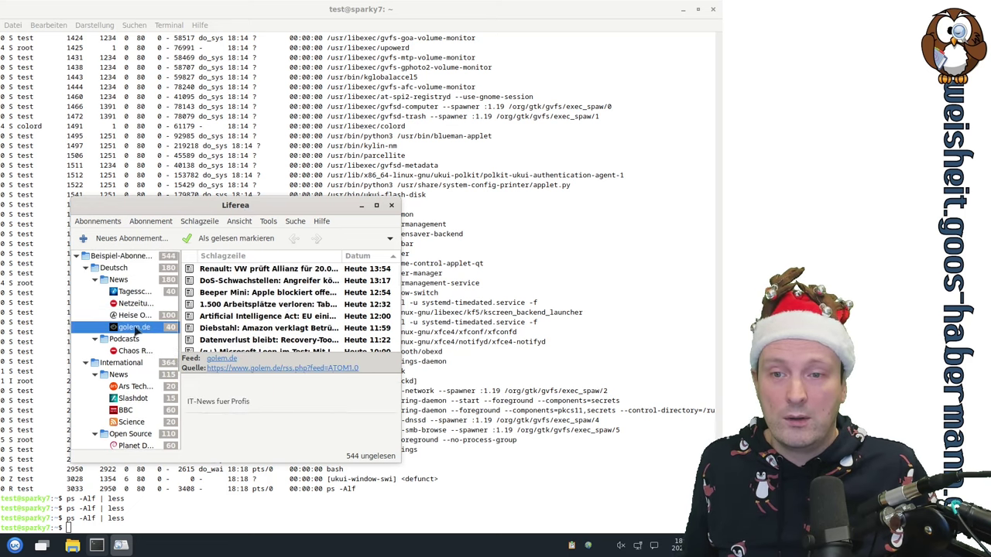
click(265, 269)
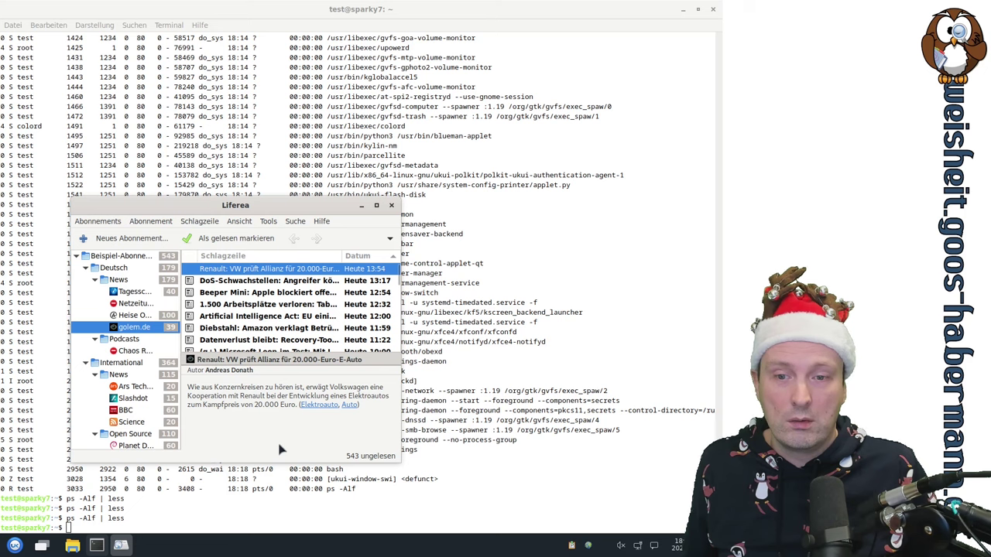
click(271, 304)
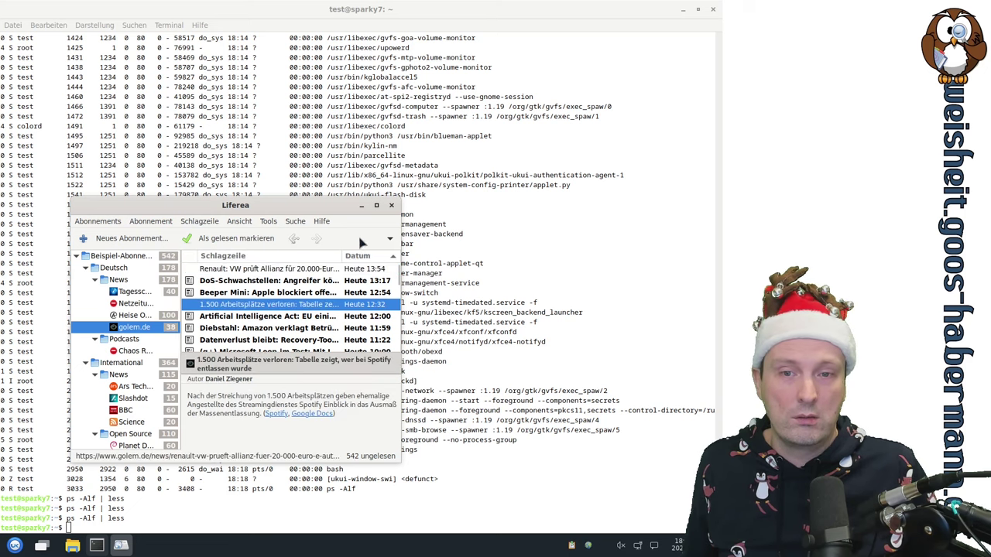
click(391, 205)
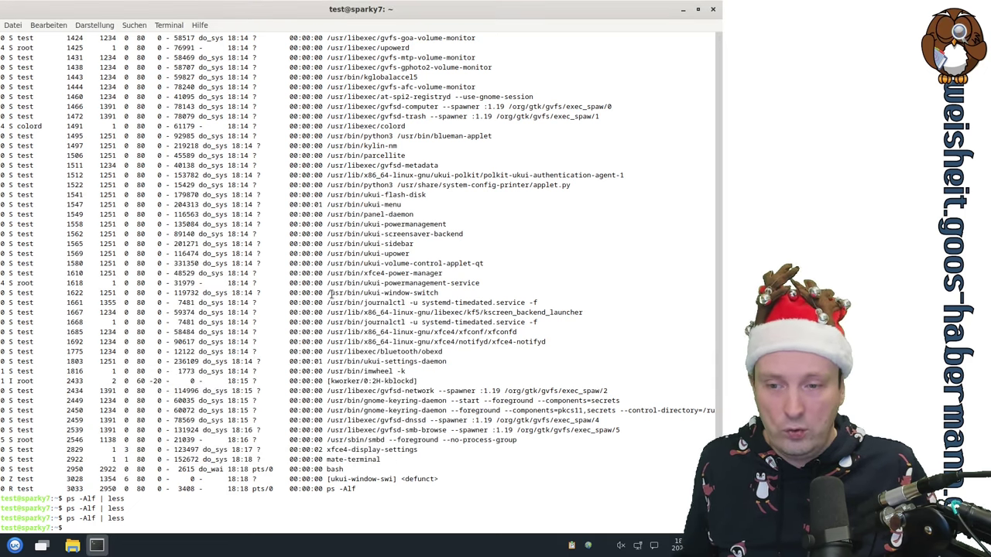
Step: Scroll the launcher's app list, then open the desktop's right-click background menu
click(16, 547)
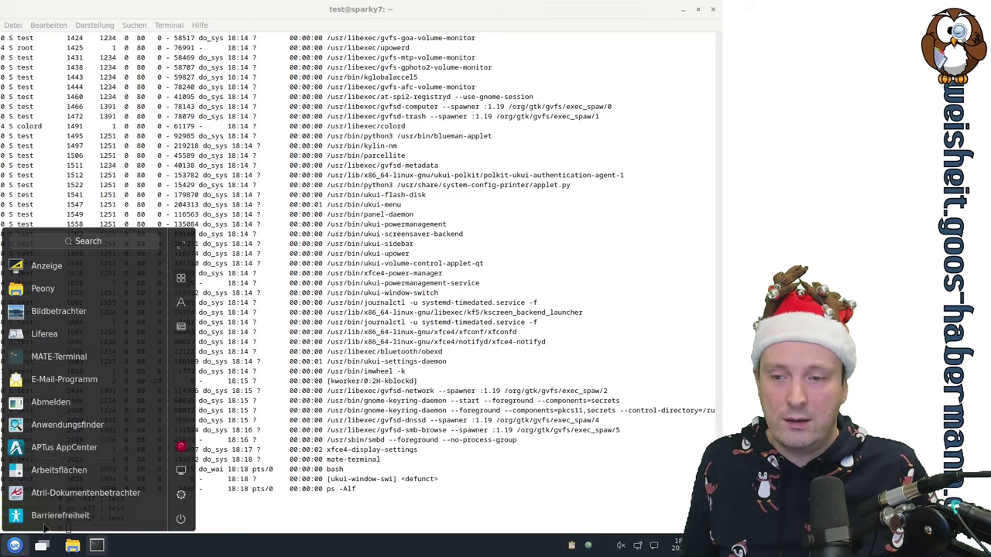
scroll(81, 371, down, 3)
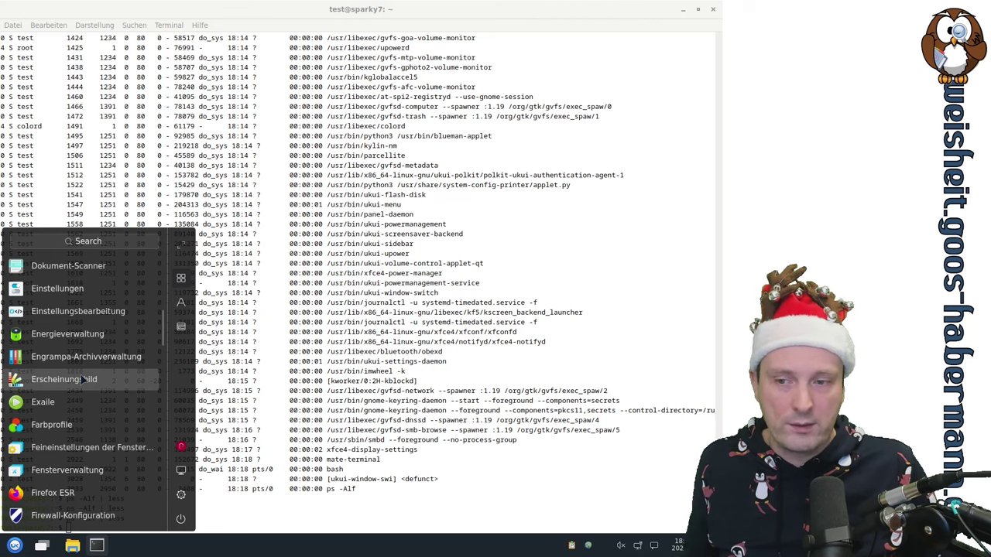
scroll(83, 380, down, 2)
scroll(84, 380, down, 2)
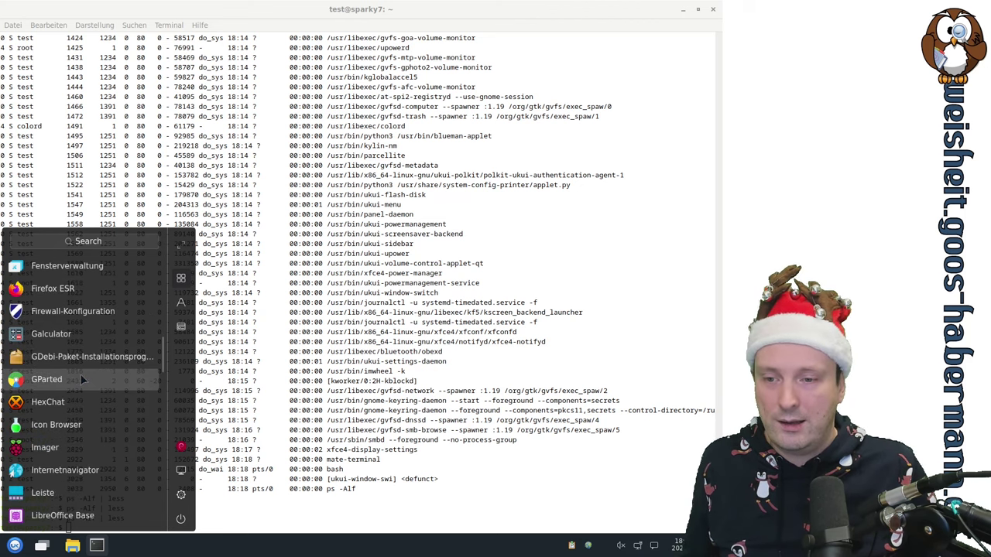
right_click(145, 226)
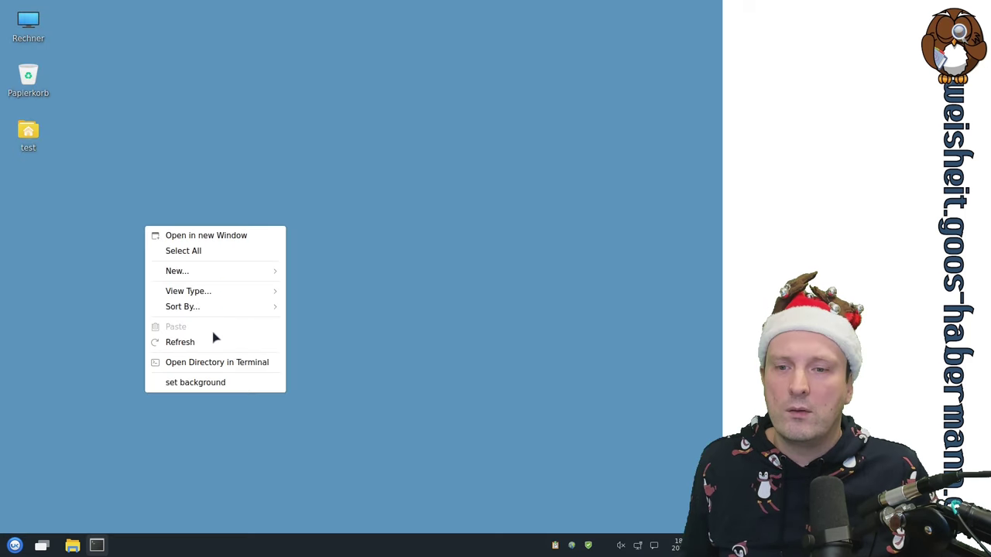
Step: Open the desktop background settings from the desktop menu
click(210, 383)
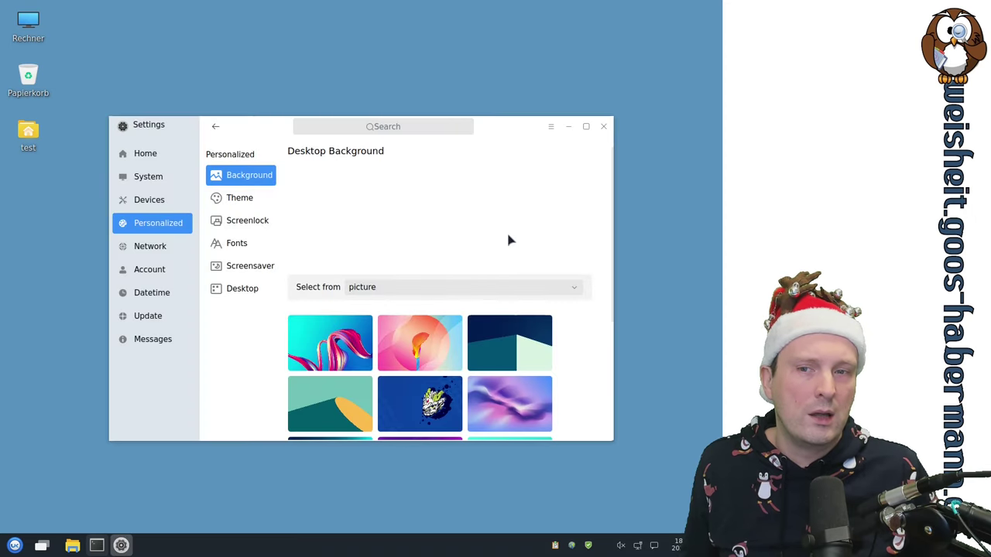
scroll(509, 239, down, 3)
scroll(509, 239, up, 3)
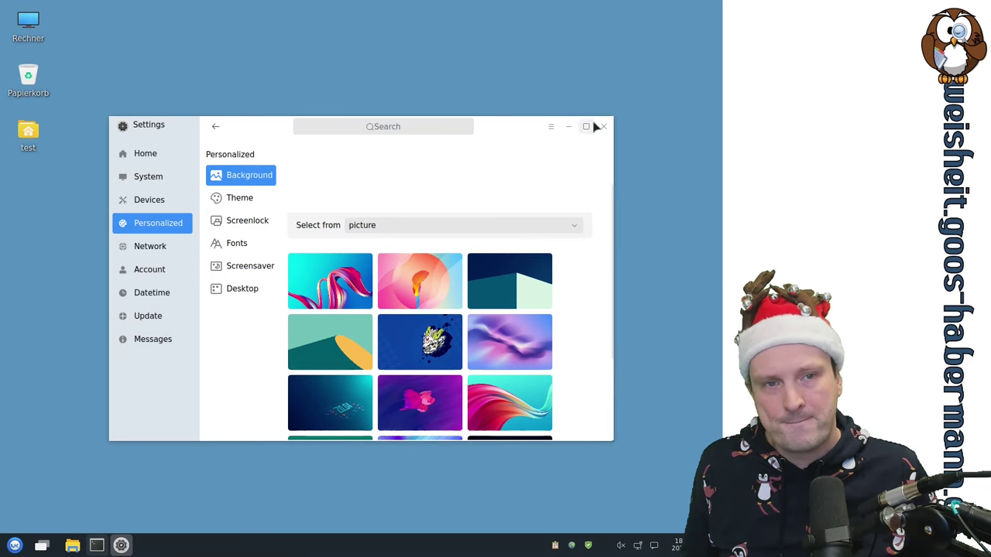
Step: View the Settings About information, close it, and return to Home
click(550, 127)
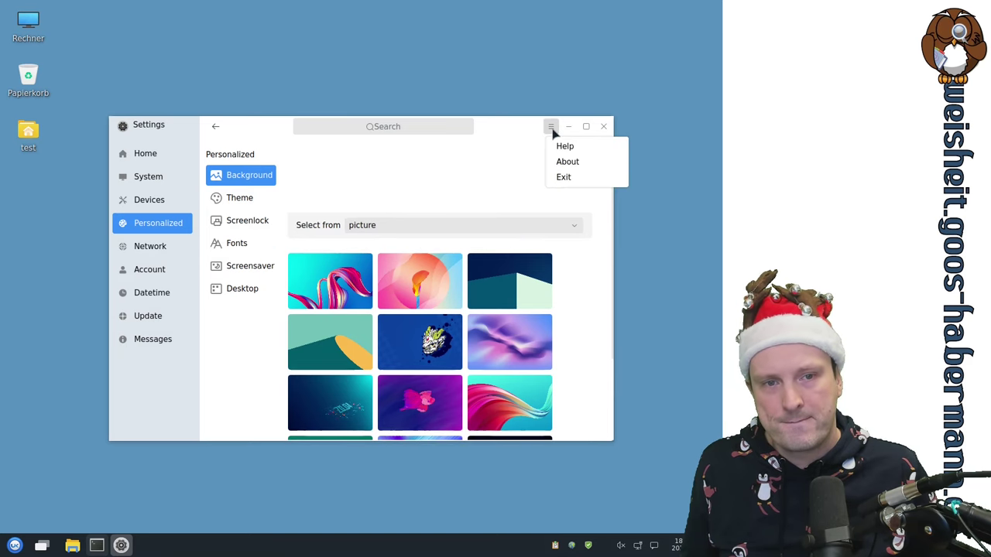
click(574, 164)
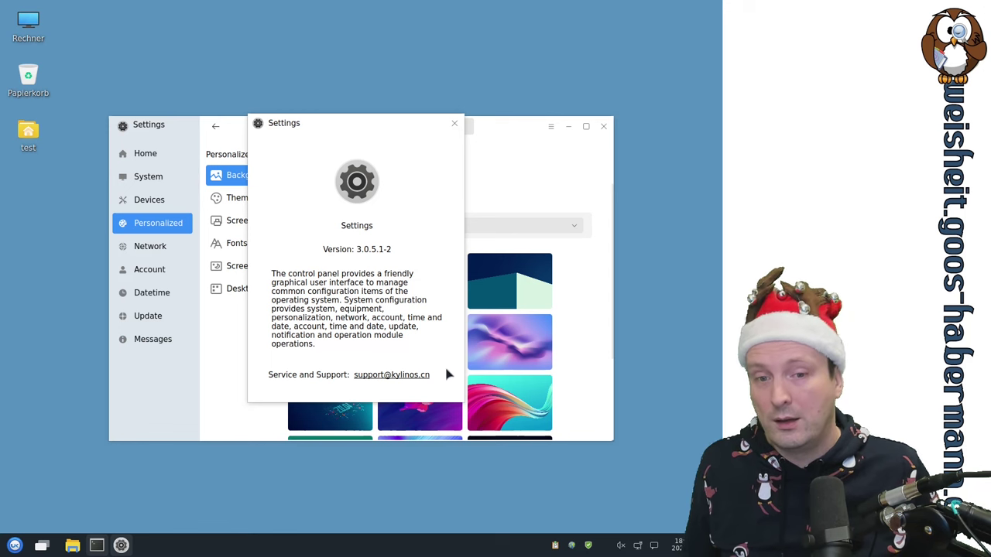
click(454, 124)
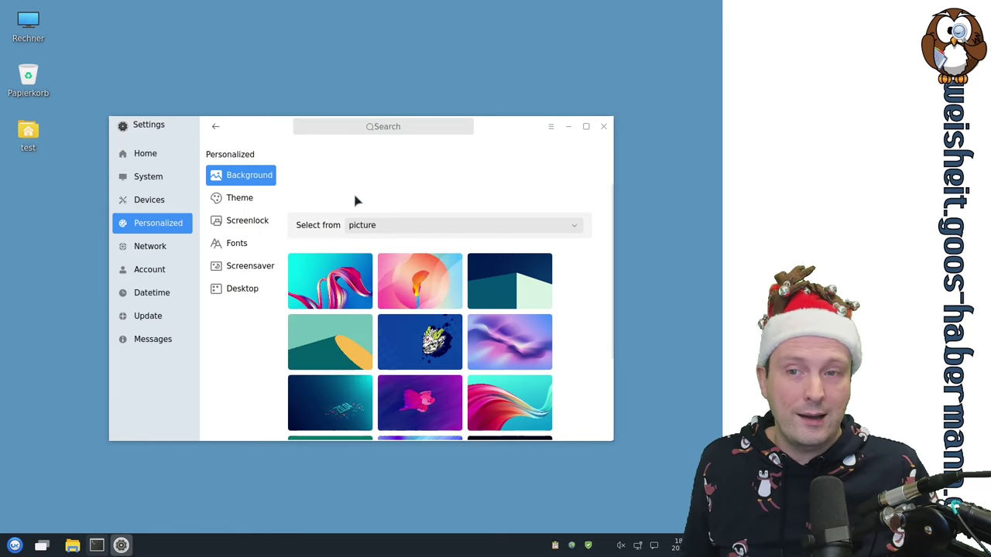
click(154, 157)
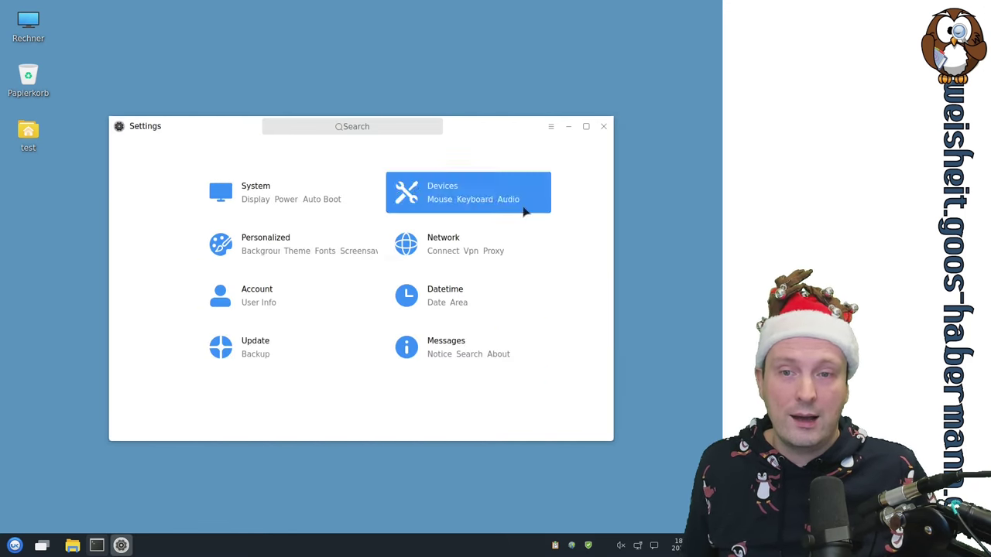
Step: Maximize Settings and move through System's Display and Touchscreen pages to Default App
click(586, 127)
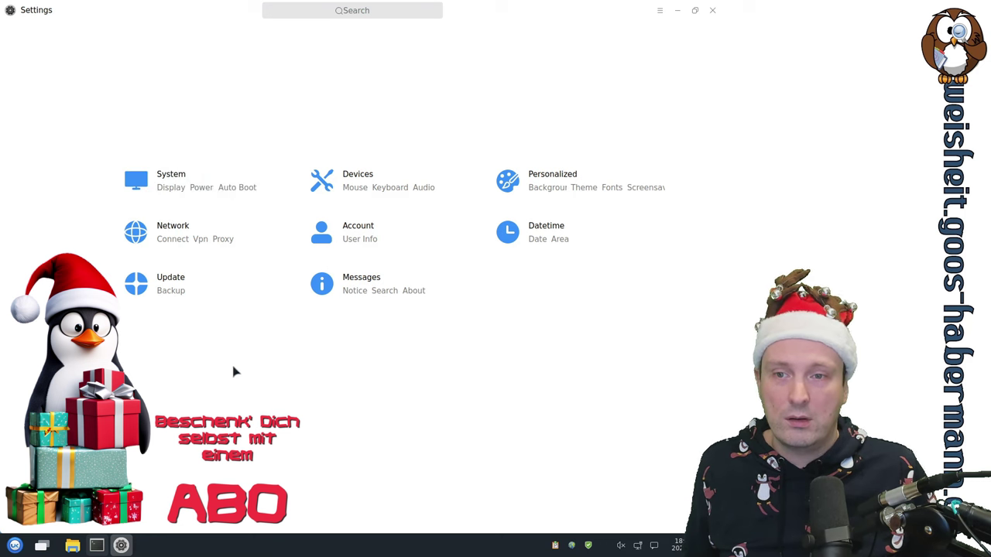
click(193, 183)
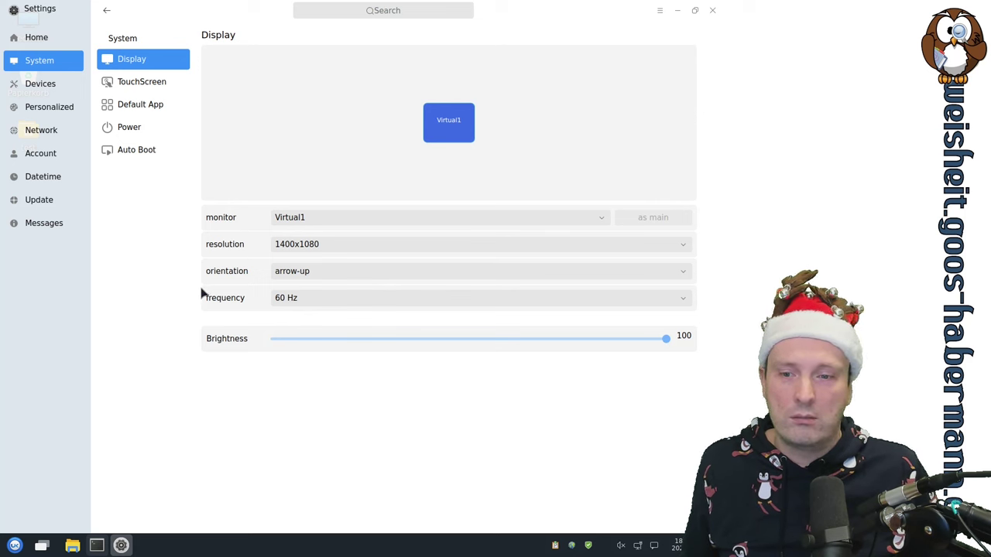
click(161, 83)
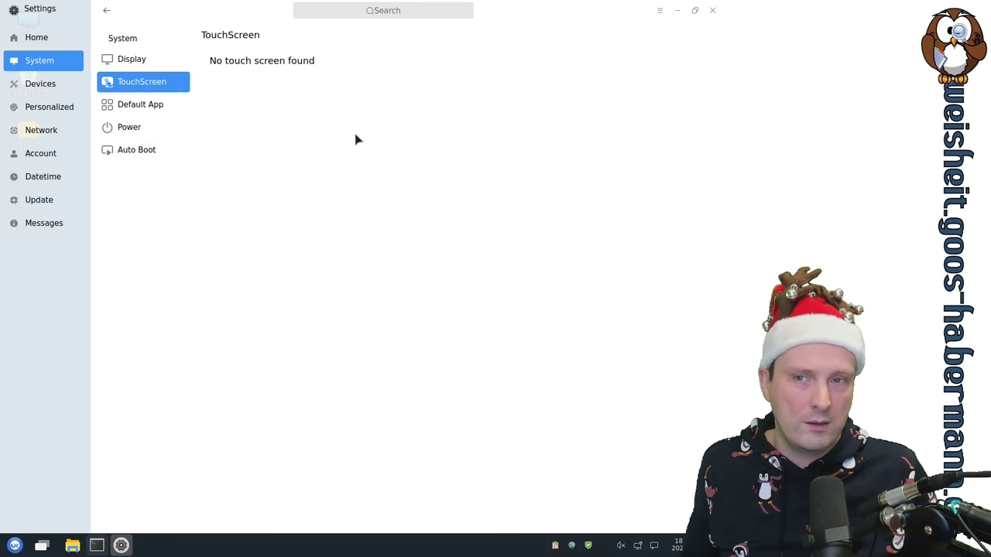
click(150, 107)
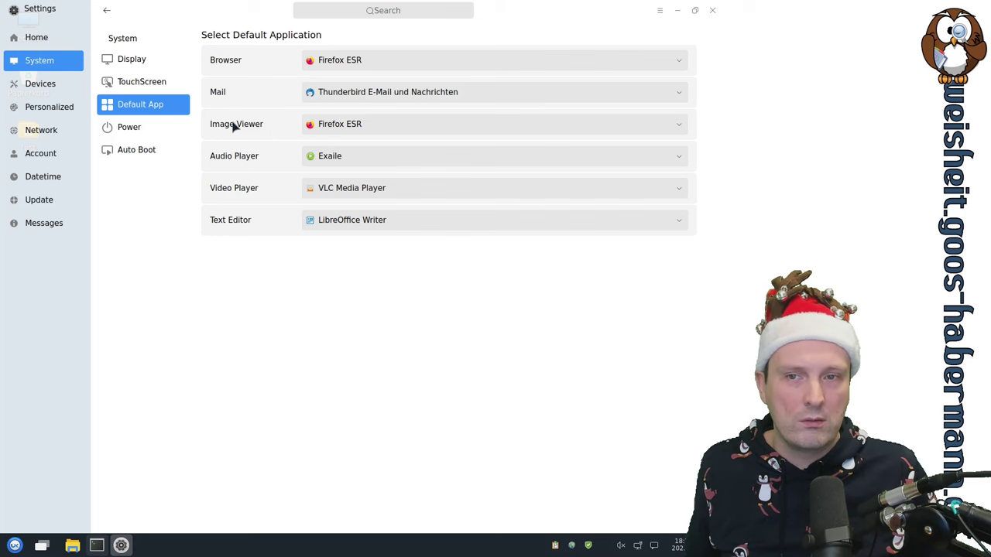
Step: Choose Bildbetrachter as the default image viewer, then bring up the Power page
click(353, 124)
click(353, 143)
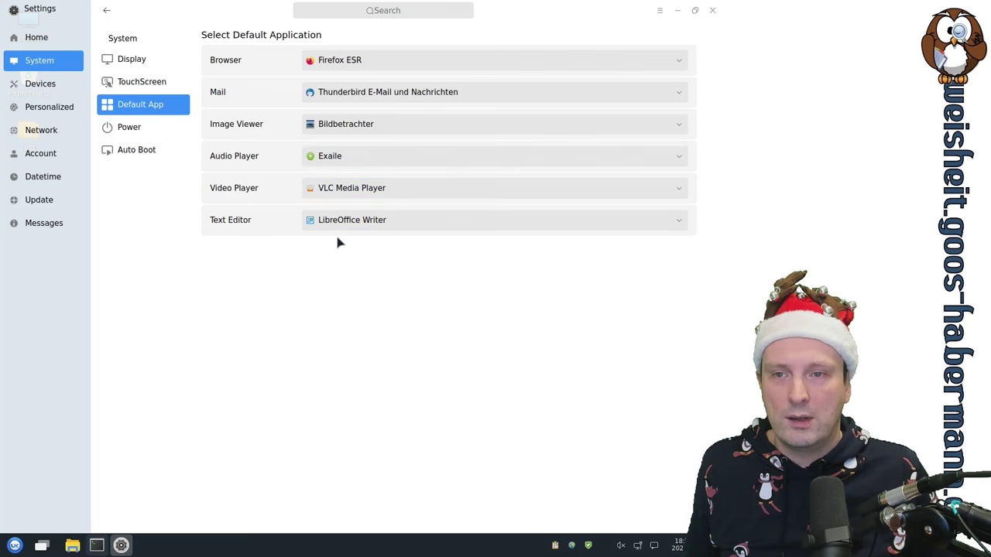
click(150, 130)
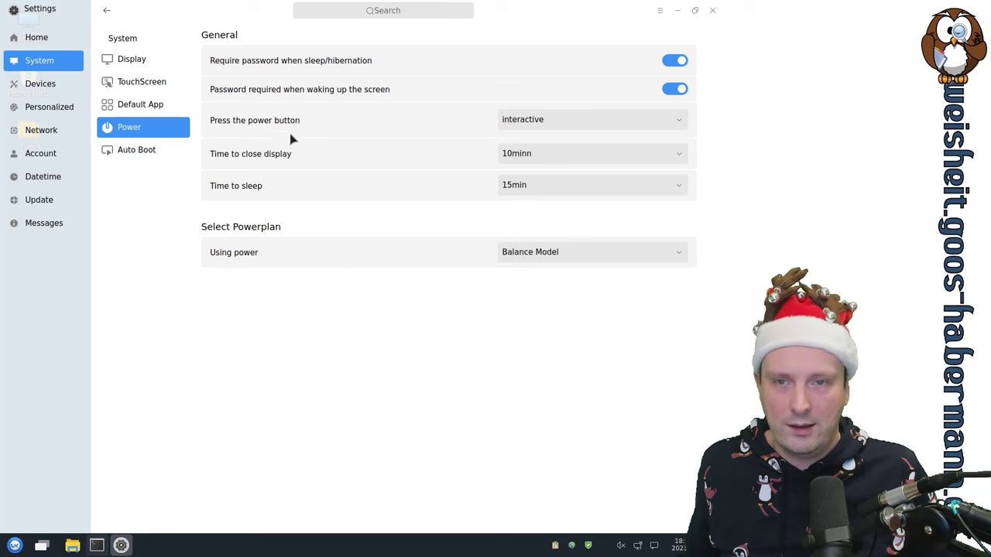
Step: Set the power button action to shutdown, then view the Auto Boot startup list
click(557, 120)
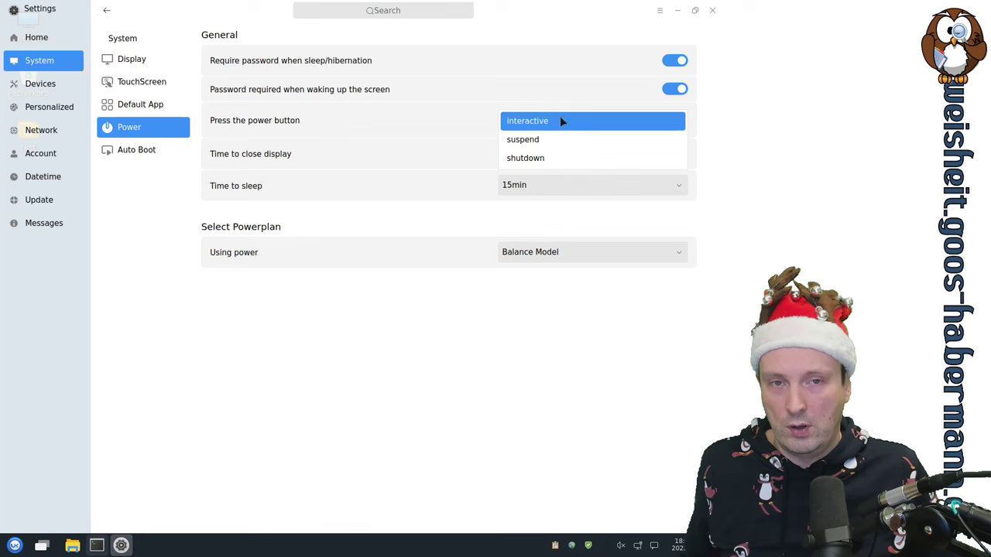
click(550, 154)
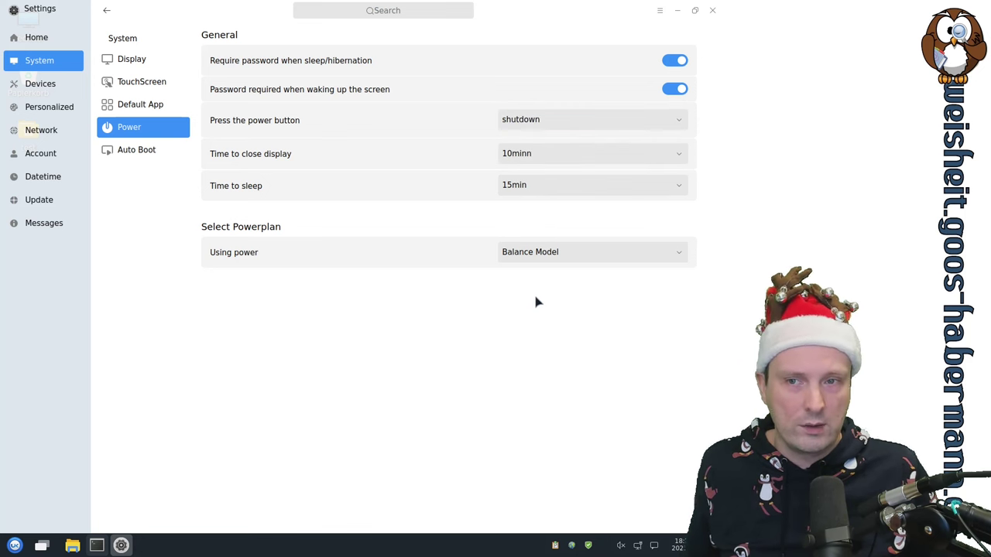
click(143, 151)
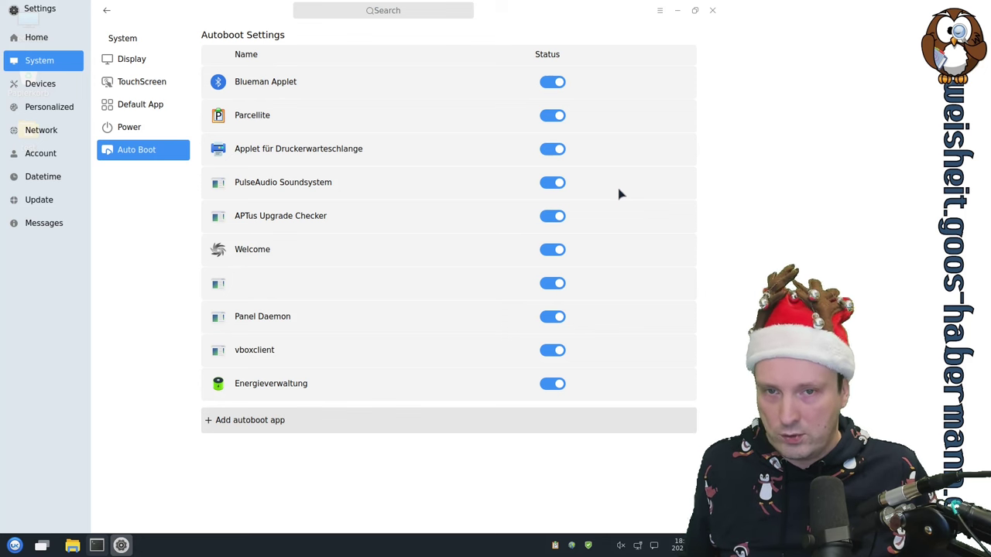
Step: Disable Blueman Applet at login, delete the unnamed autostart entry, and cancel adding a new one
click(553, 82)
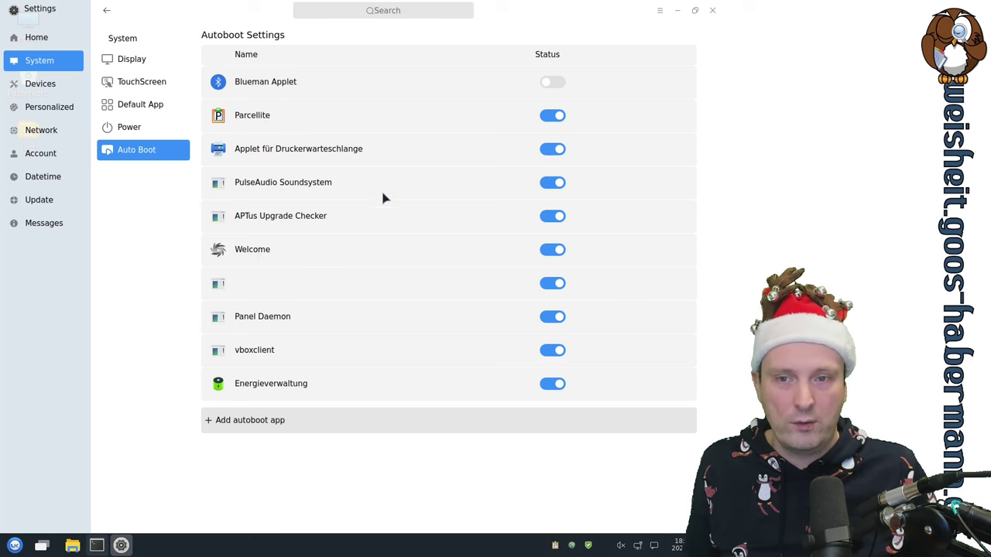
mouse_move(224, 288)
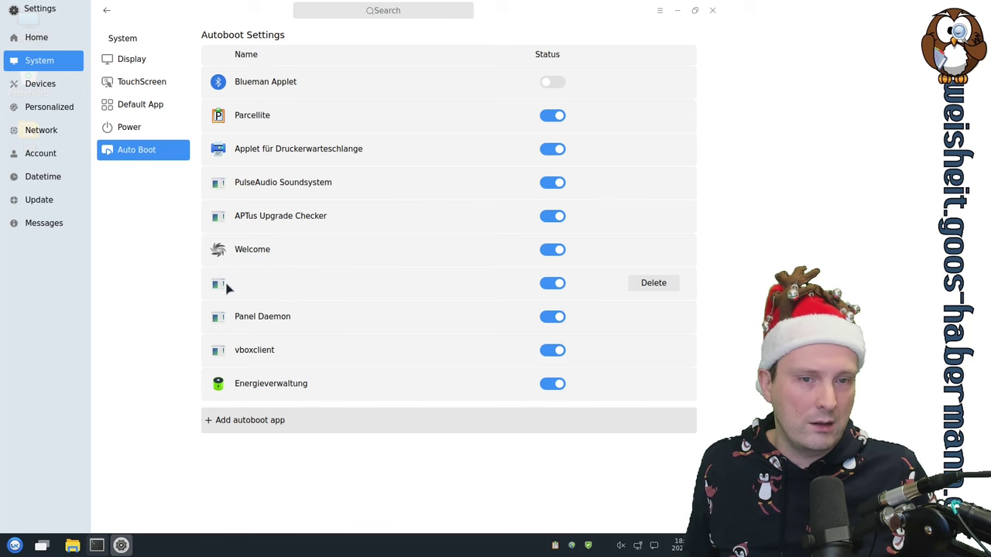
click(633, 285)
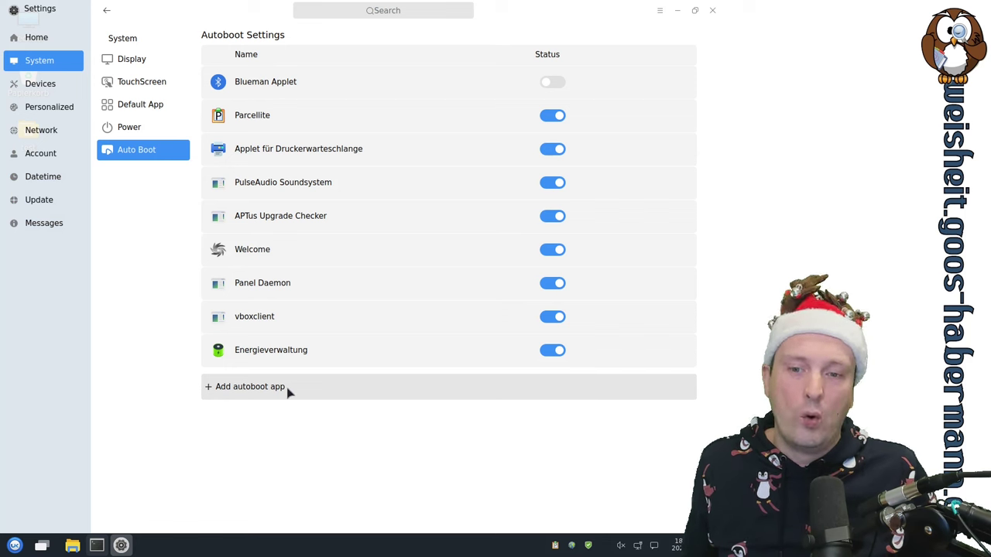
click(287, 389)
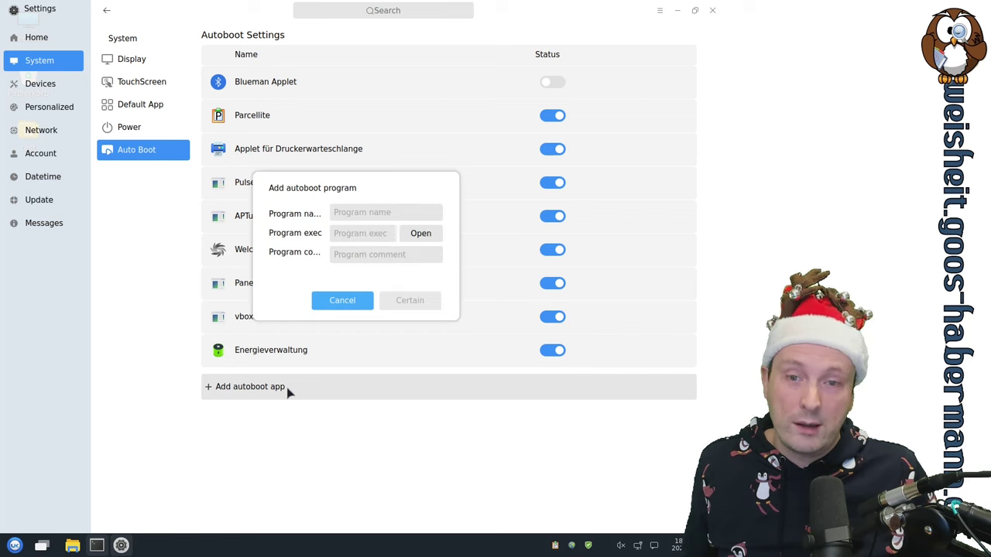
click(354, 303)
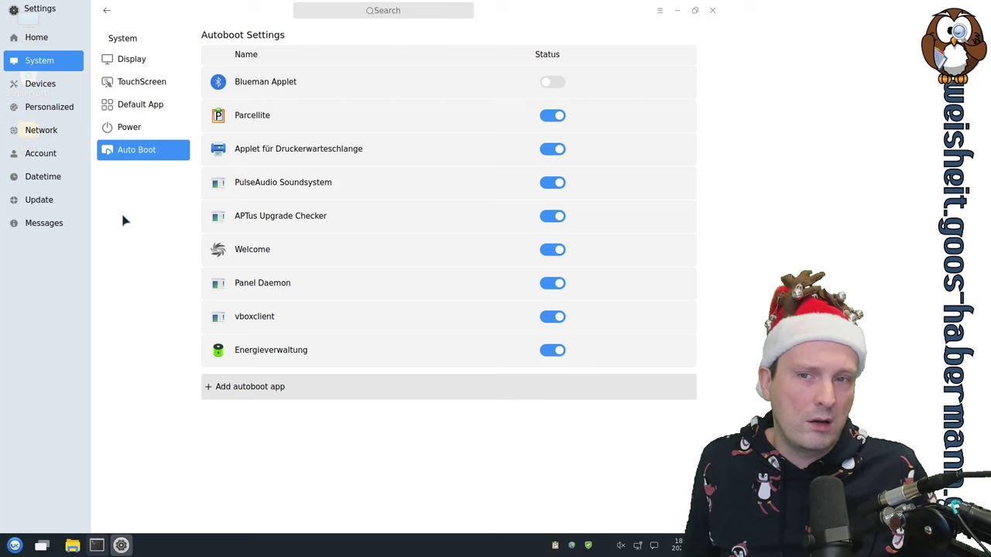
Step: Open the printer tool's Hilfe > Info box showing version 1.5.18
click(37, 92)
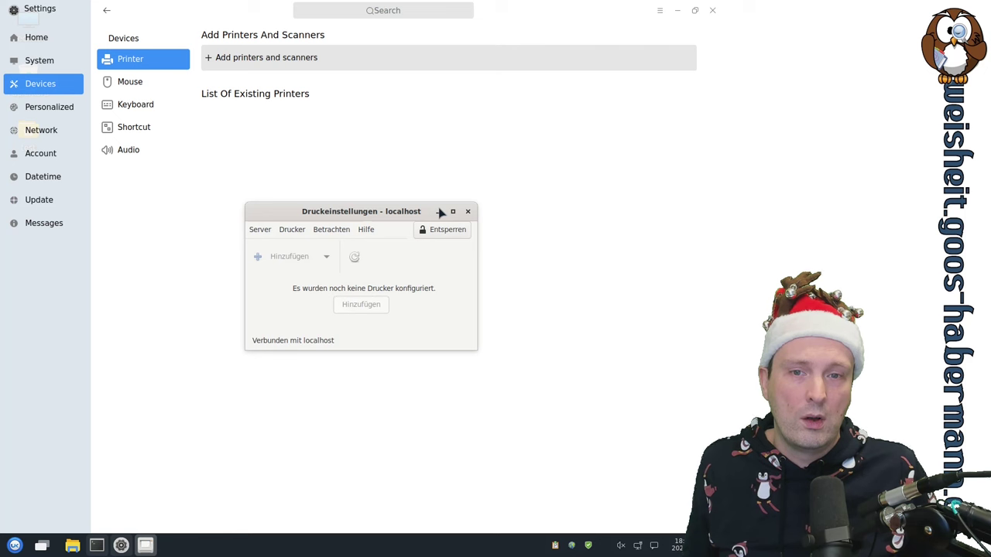
click(366, 230)
click(387, 258)
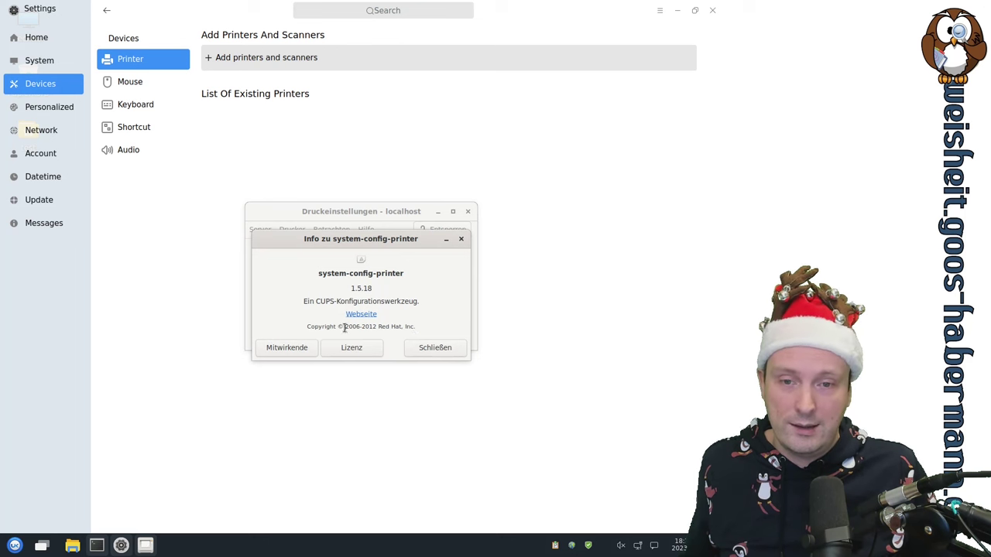
Step: Select parts of the copyright text, including the year 2012, then close the about box
drag(345, 327, 416, 328)
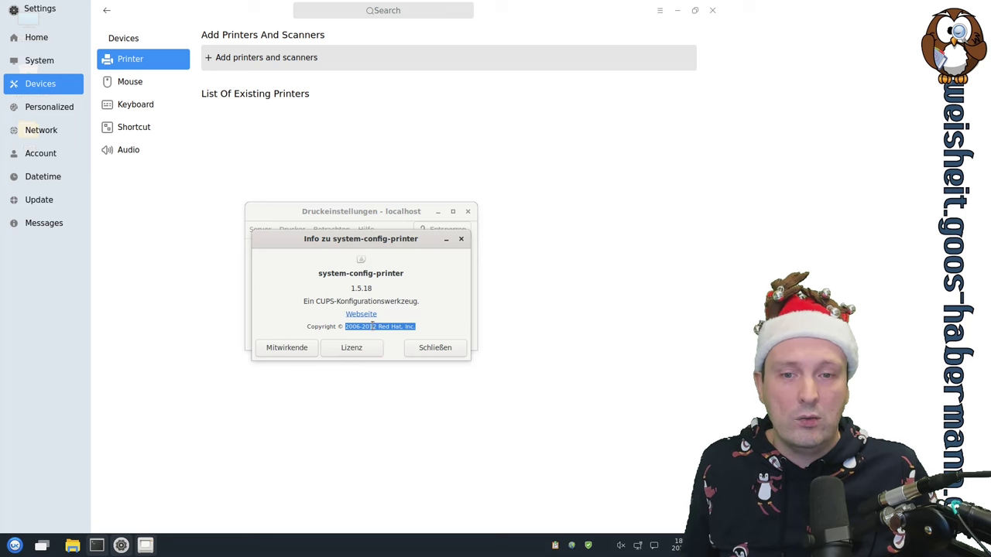
drag(415, 327, 343, 328)
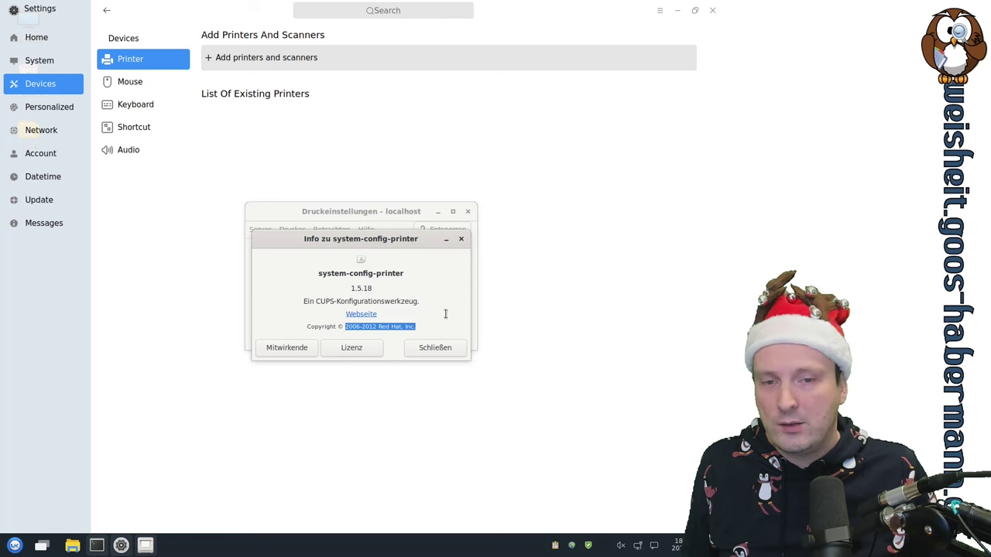
double_click(369, 327)
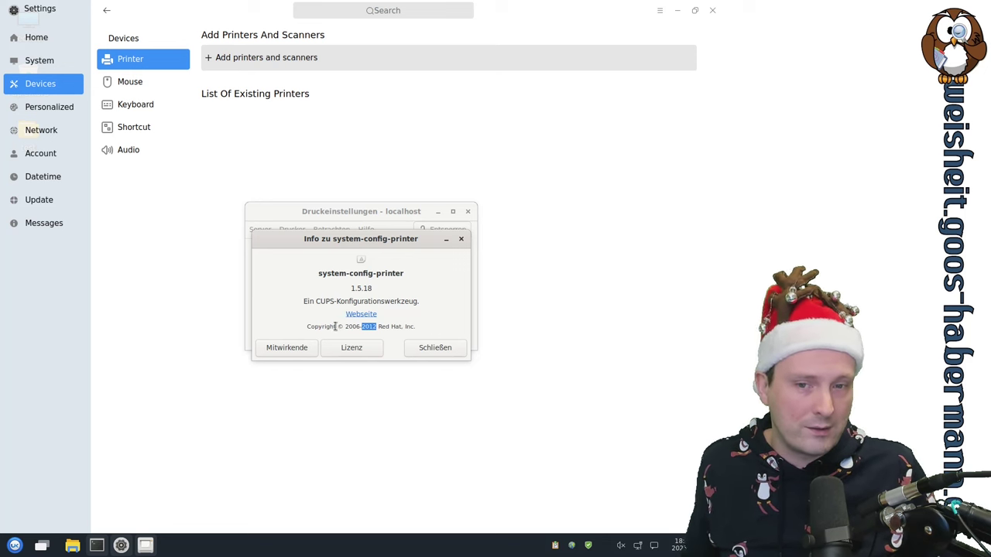
drag(335, 326, 402, 326)
click(432, 348)
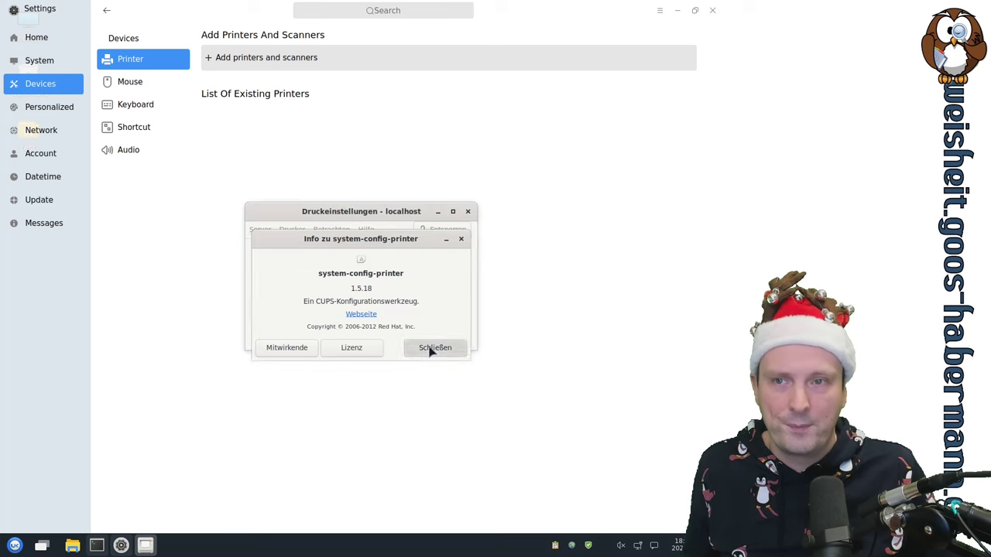
Step: Close the printer window, keep the mouse at Righthand, then view the Keyboard and Shortcut pages
click(468, 212)
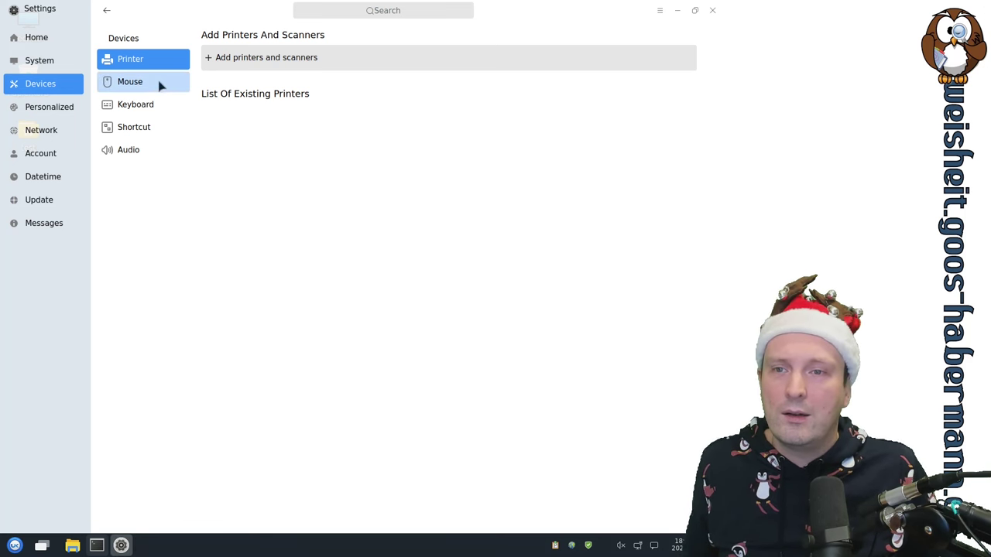
click(159, 84)
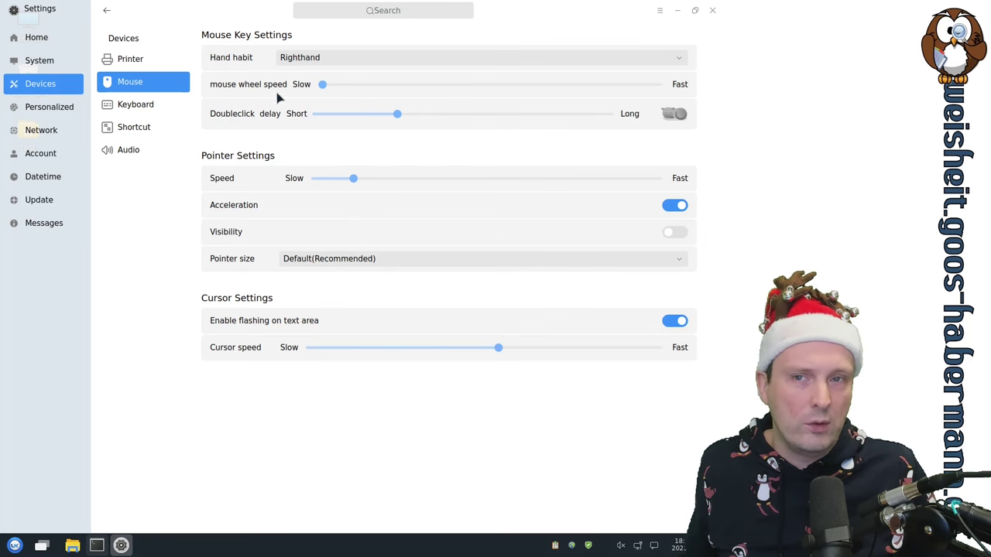
click(302, 62)
click(301, 64)
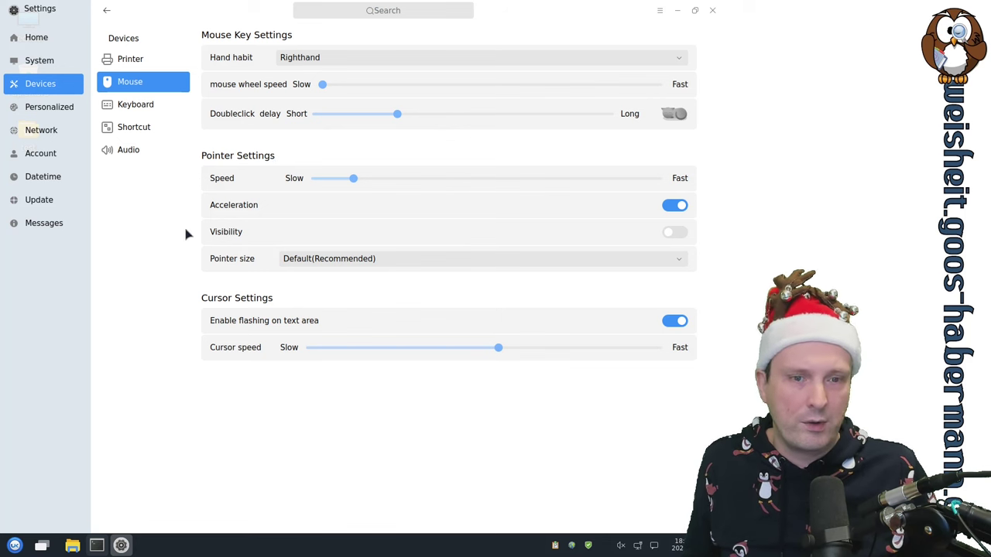
click(158, 111)
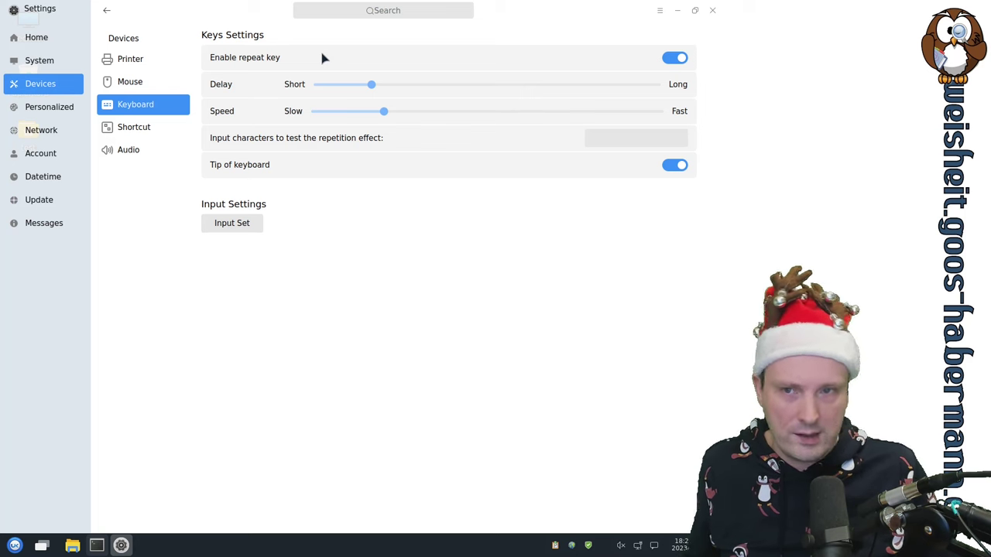
click(161, 135)
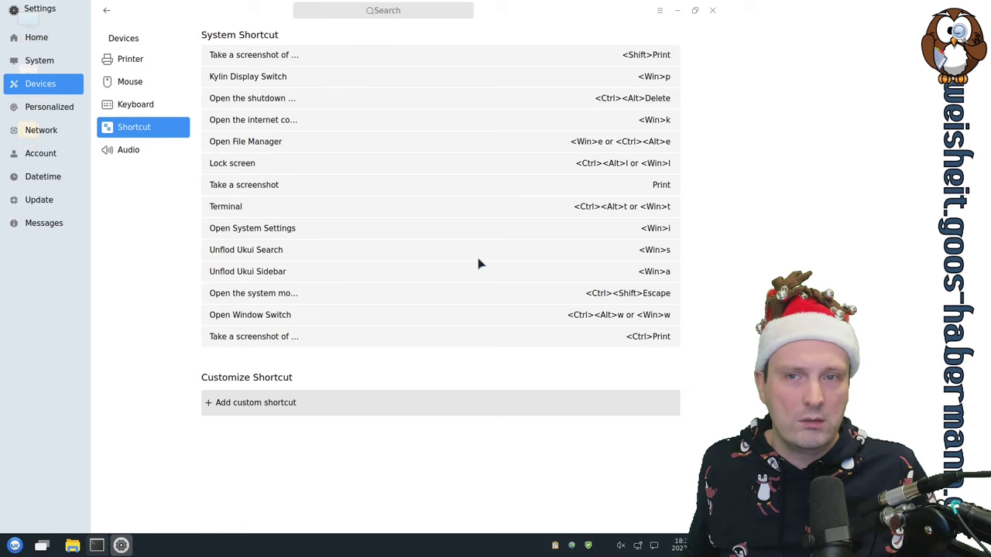
click(227, 409)
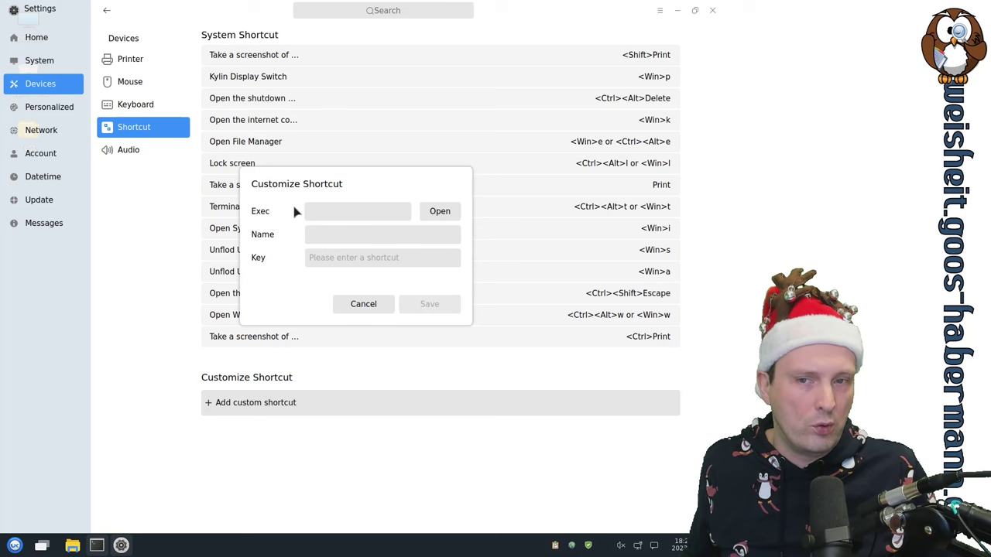
click(352, 240)
click(326, 216)
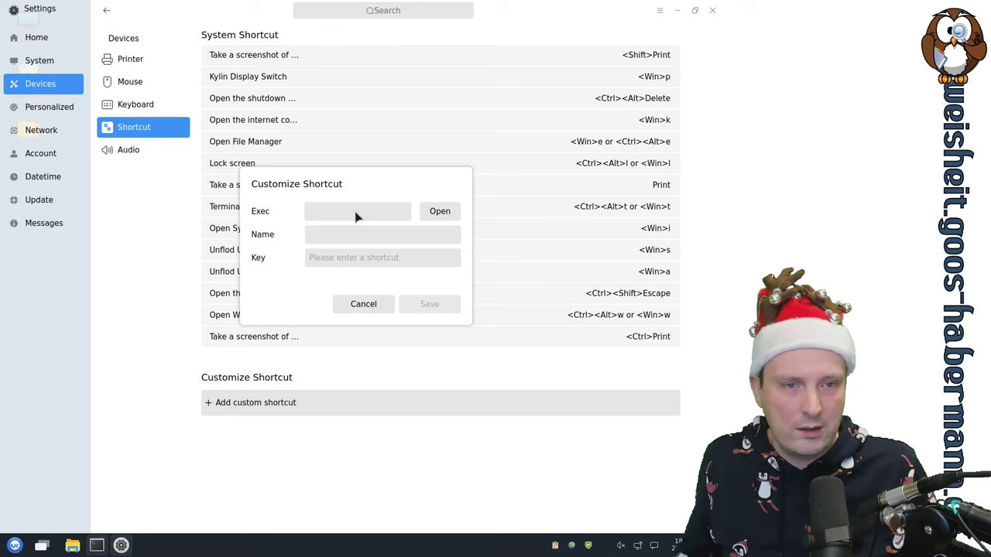
click(353, 304)
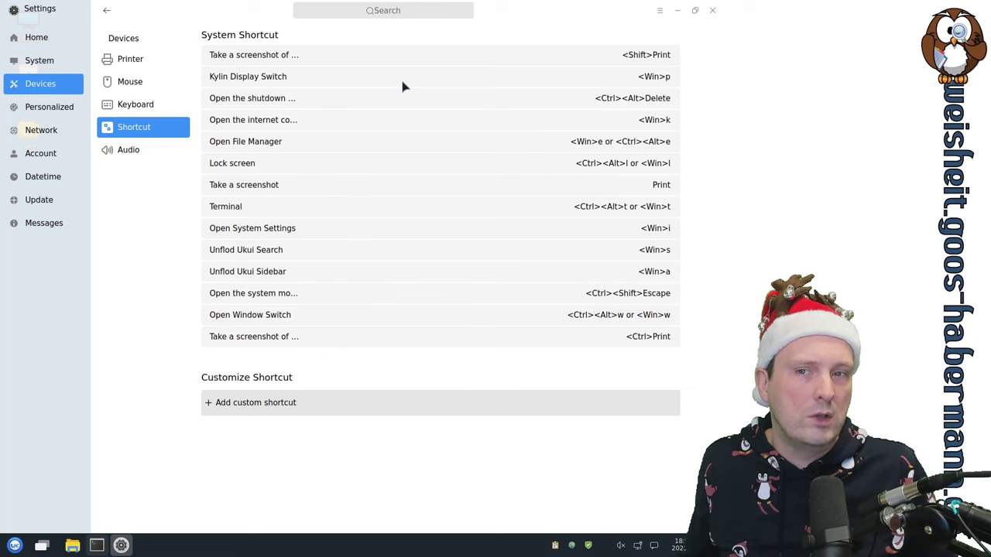
Step: Open Audio and scroll through the Mikrofon 1 input at 91% and Kylin system sound
click(132, 153)
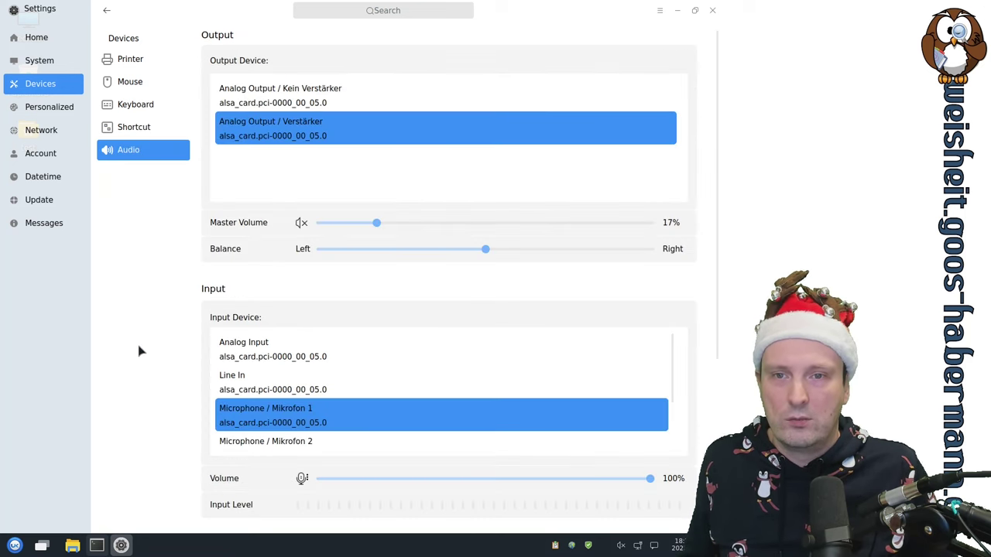
scroll(707, 234, down, 2)
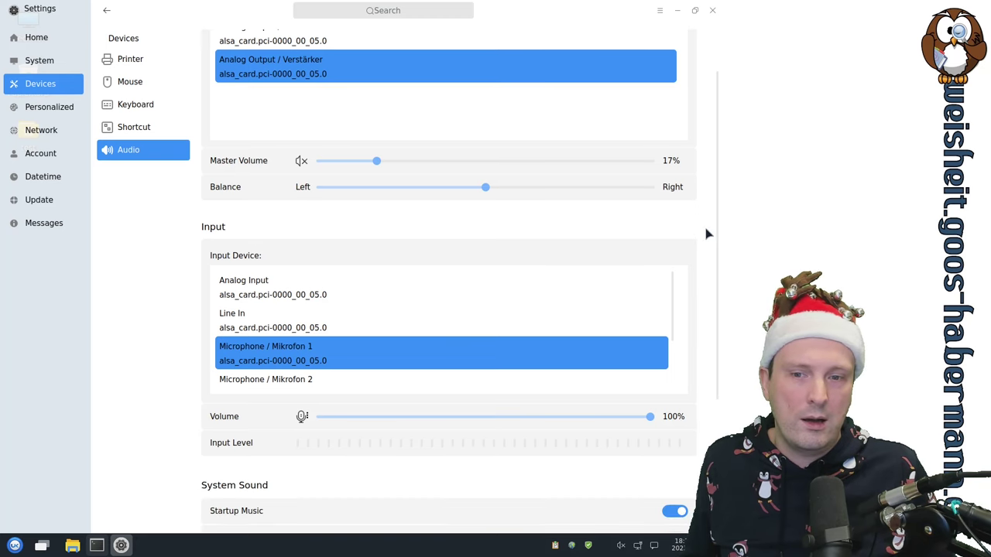
scroll(707, 234, down, 5)
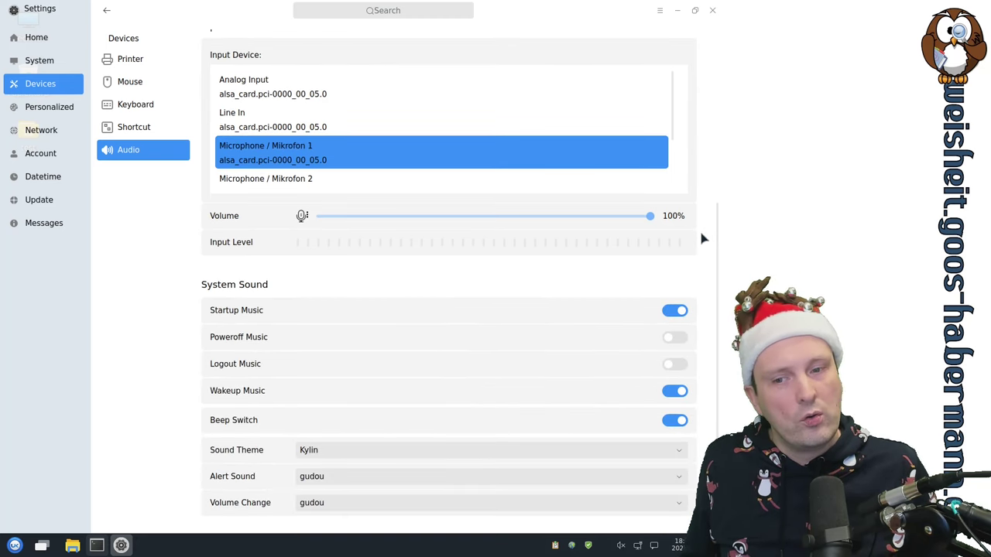
scroll(699, 243, up, 6)
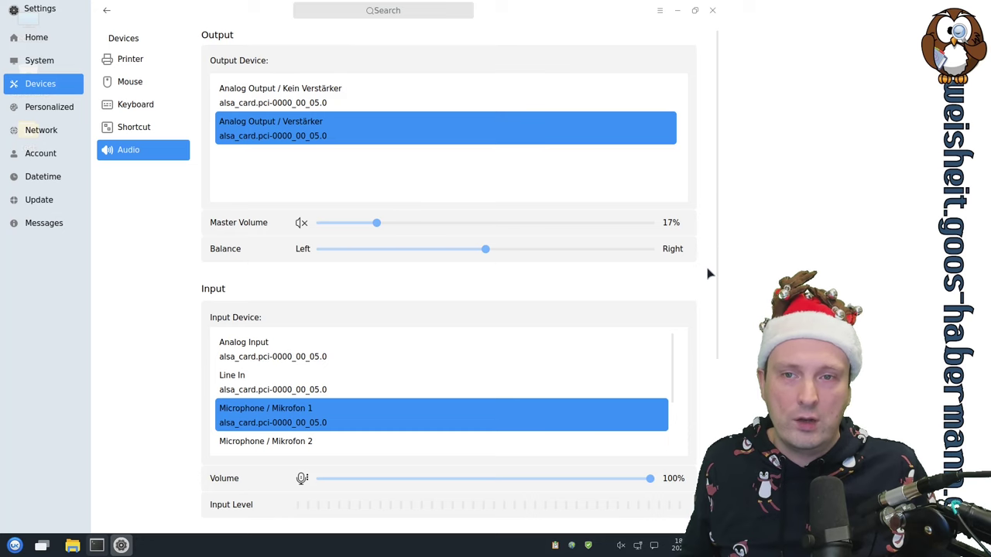
scroll(708, 273, down, 2)
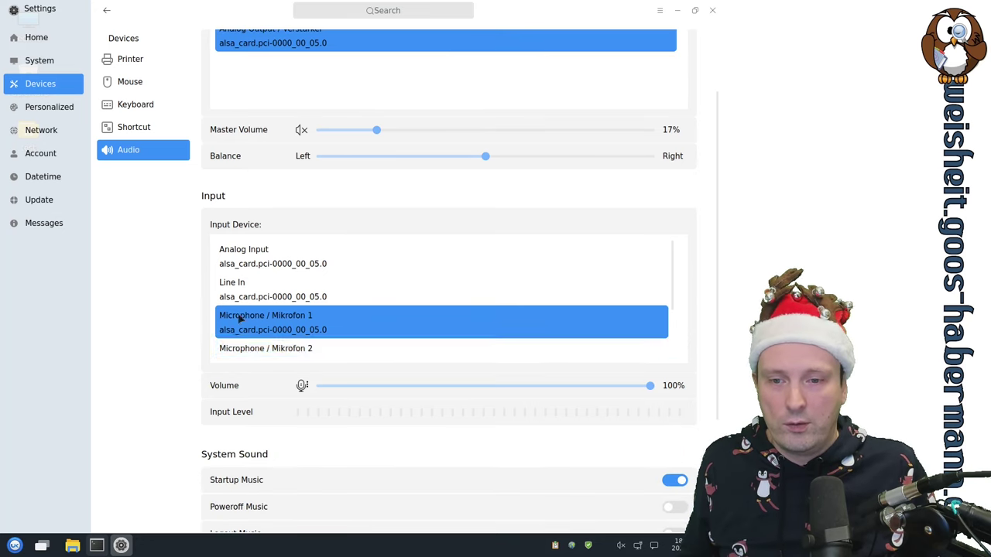
scroll(240, 317, down, 3)
scroll(381, 268, down, 3)
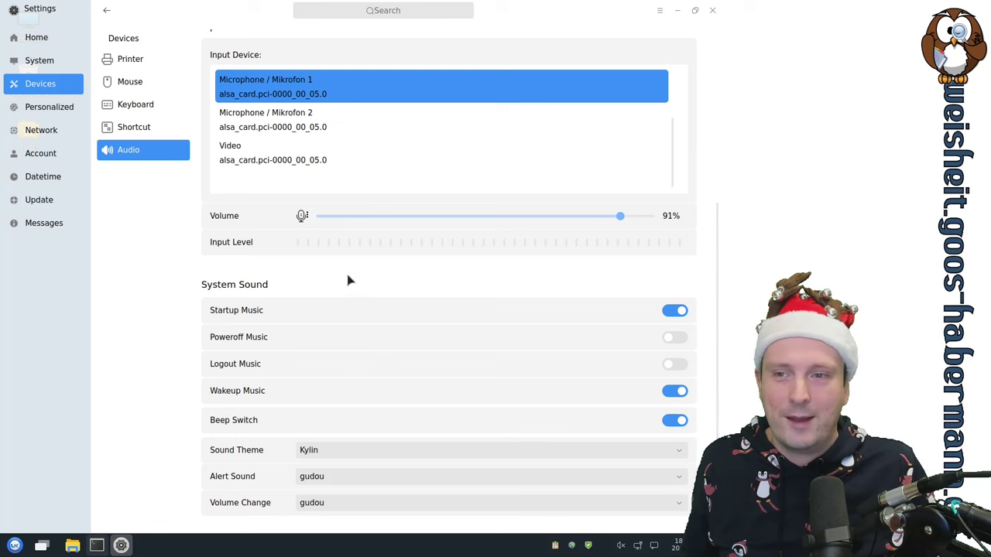
Step: Try several wallpapers, settling on the purple waves image, then go to Theme
click(56, 114)
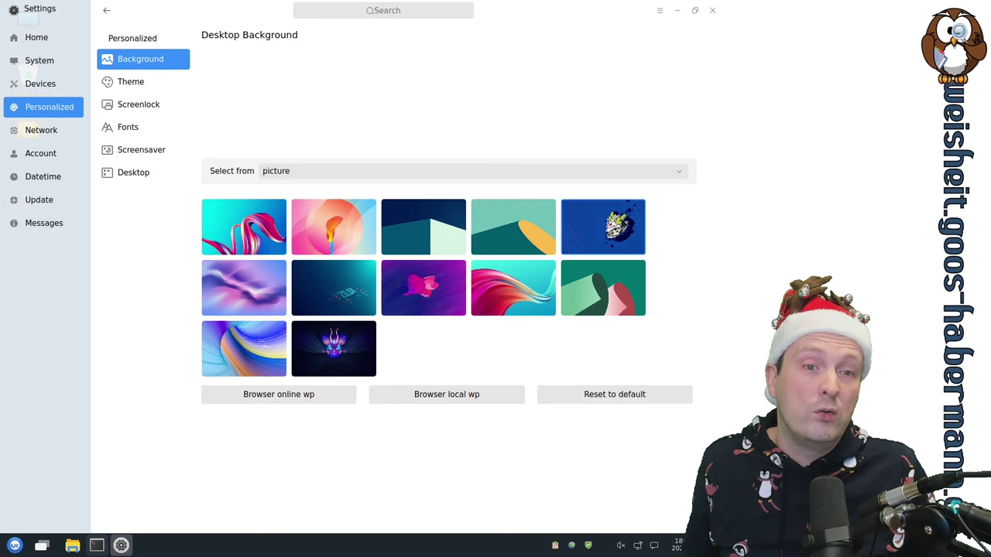
click(625, 225)
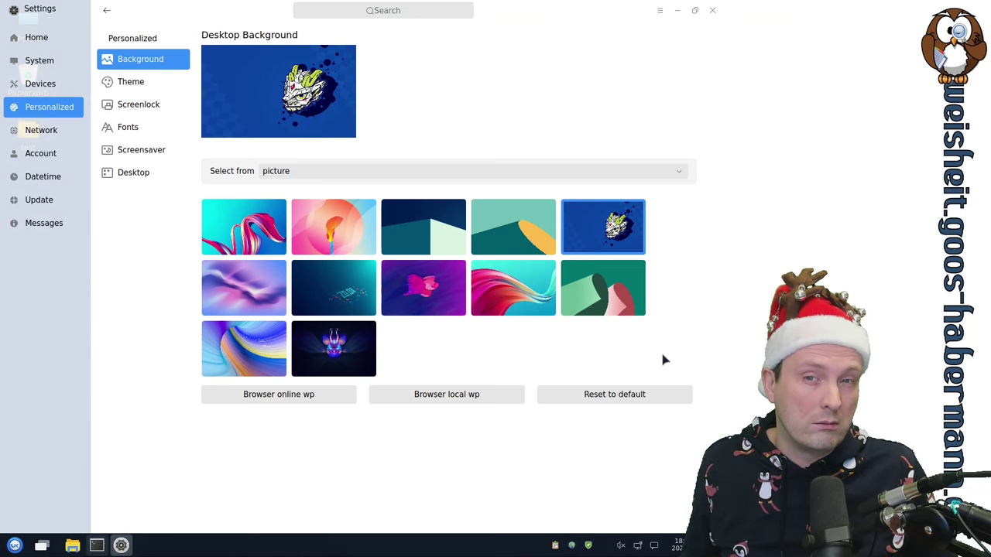
click(342, 354)
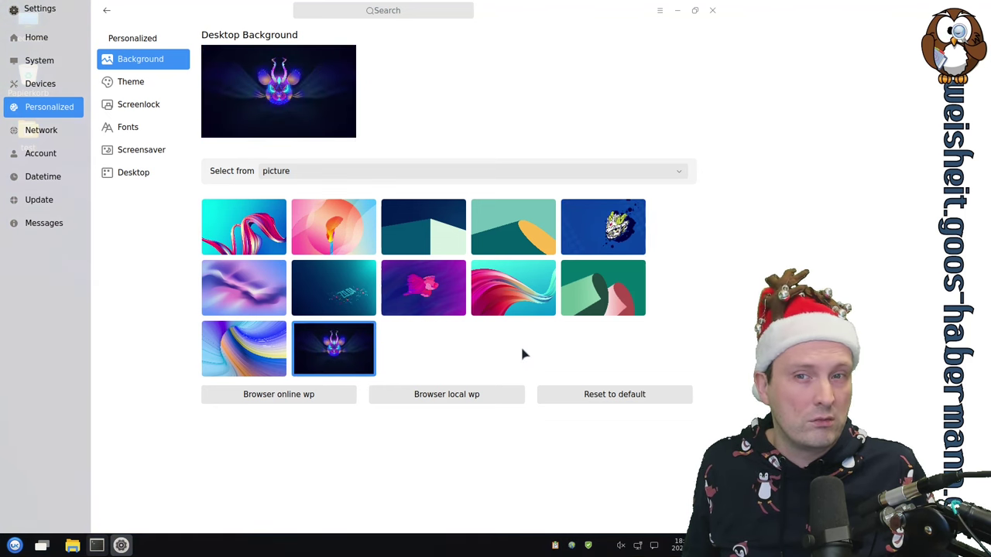
click(424, 288)
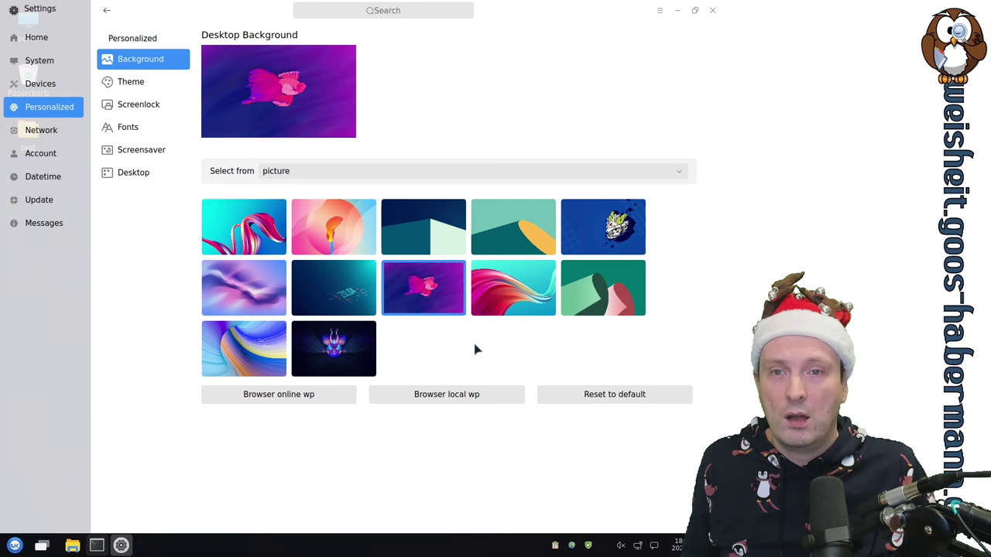
click(265, 303)
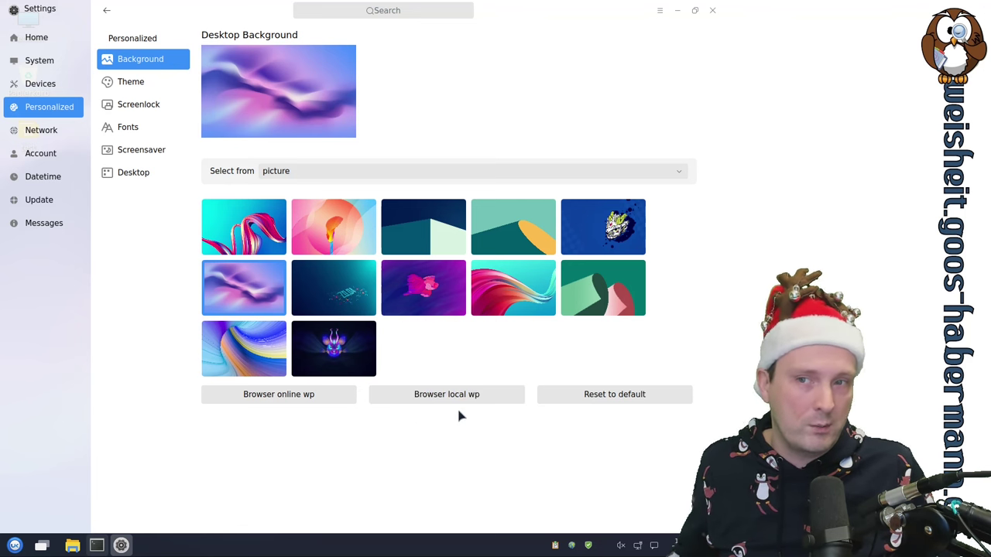
click(158, 89)
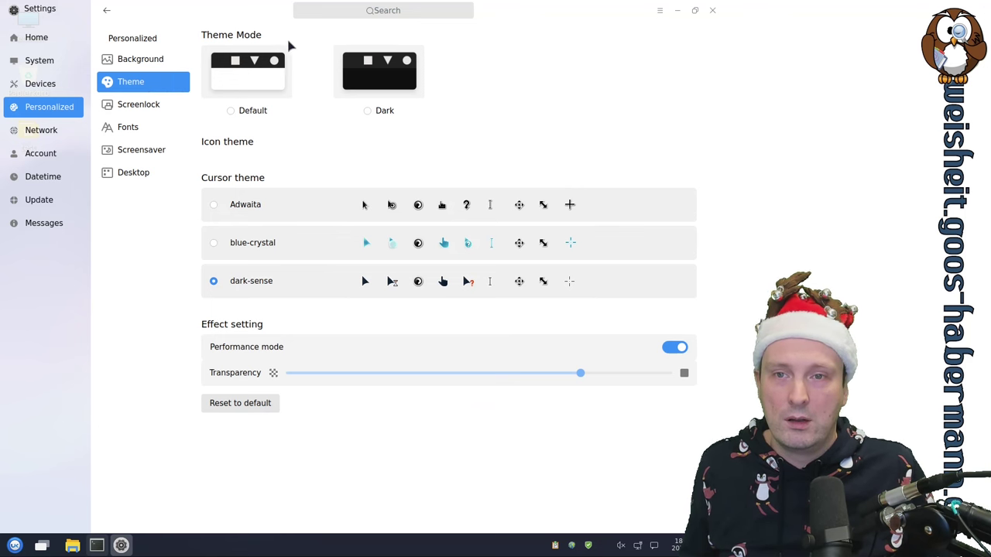
click(229, 111)
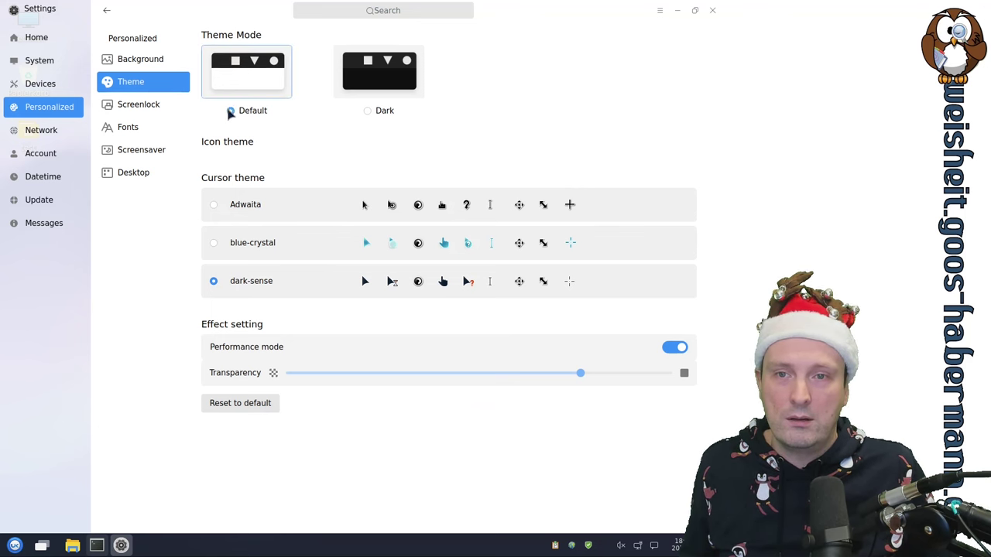
click(369, 113)
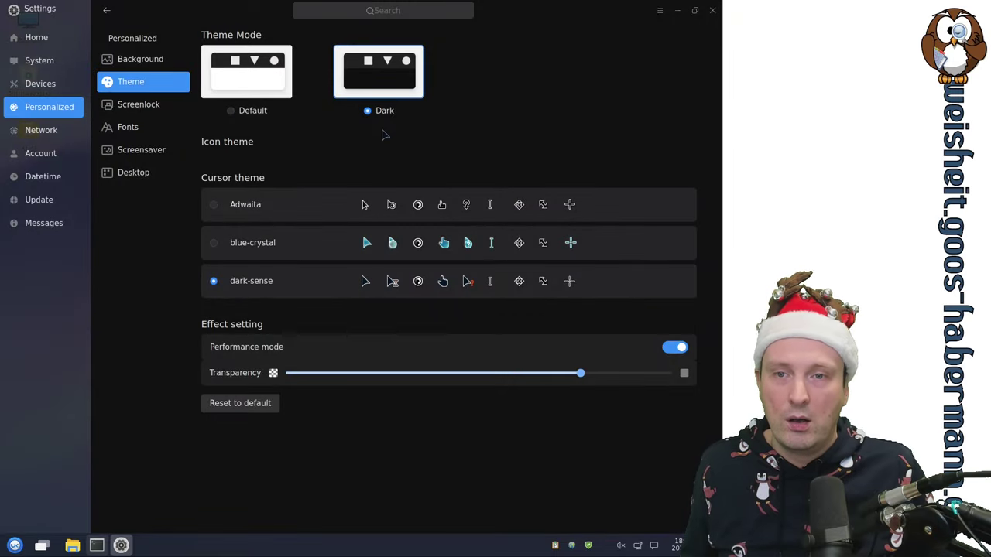
click(240, 117)
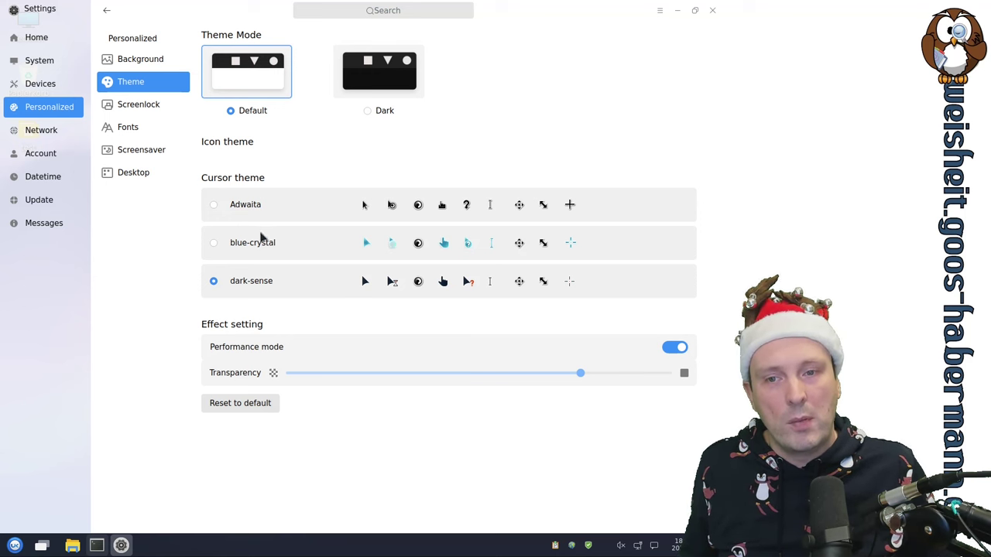
Step: Select the blue-crystal cursor theme and toggle Performance mode until it ends switched off
click(215, 245)
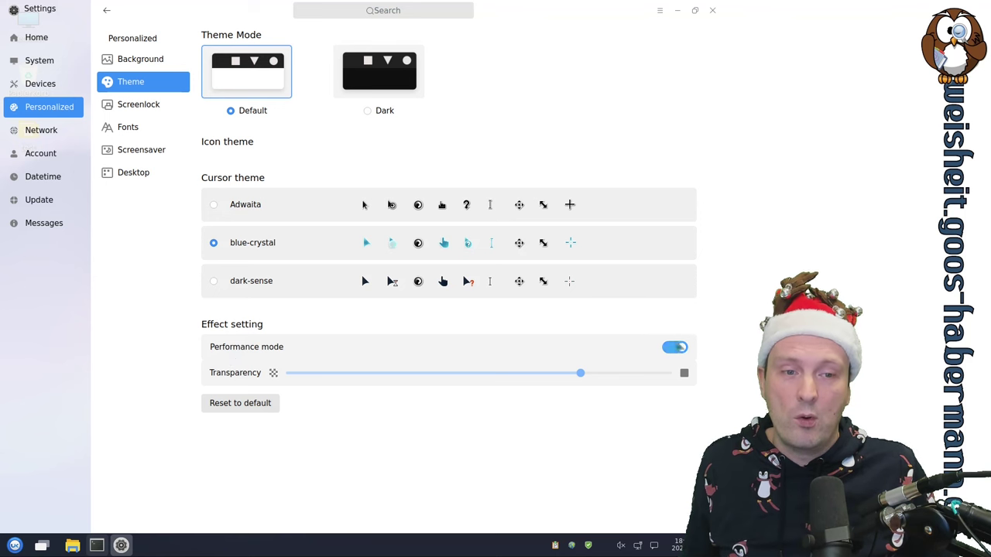
click(674, 347)
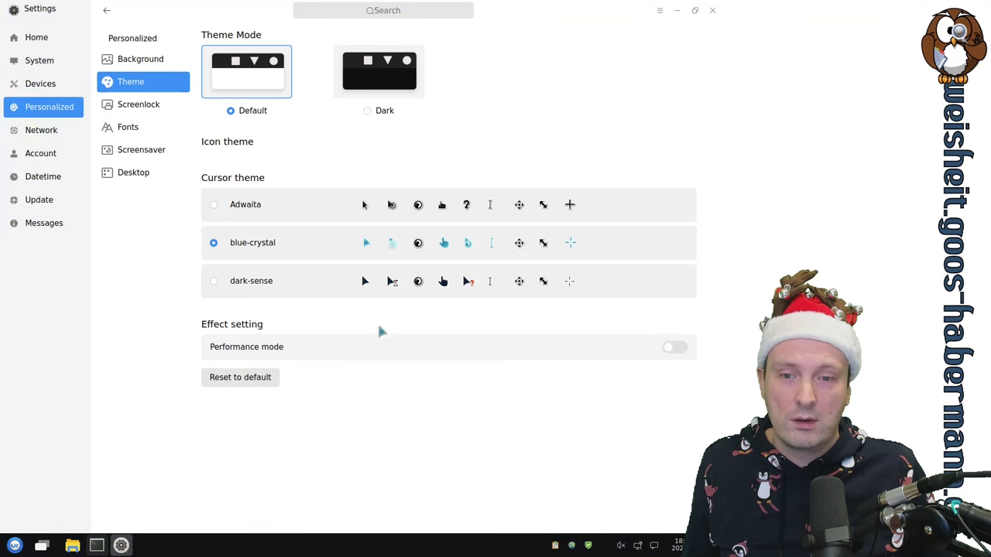
click(674, 347)
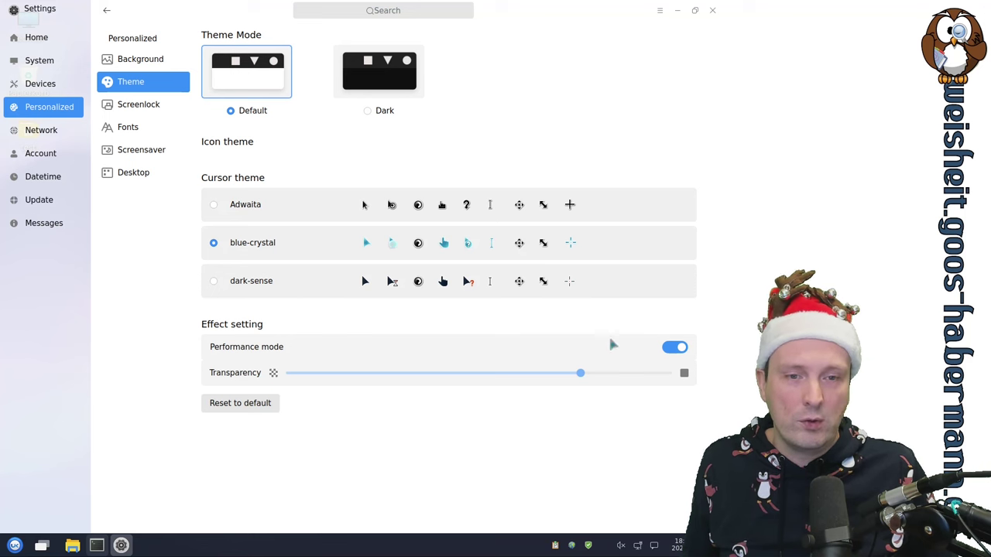
click(675, 347)
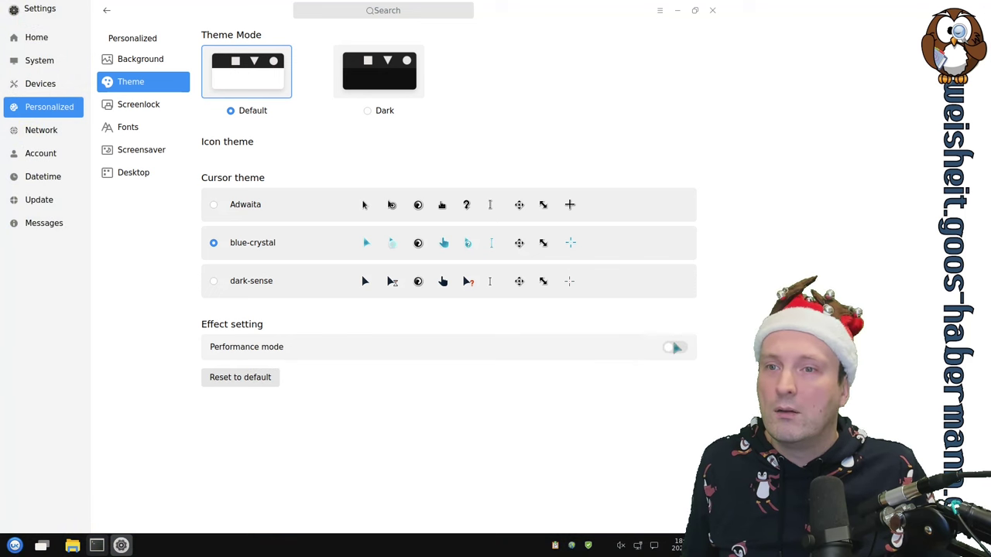
click(674, 347)
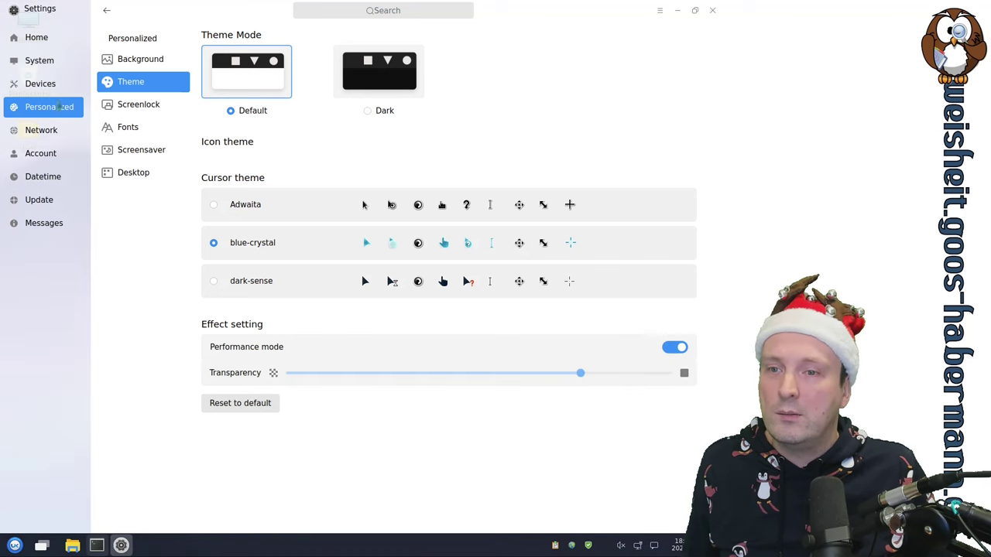
click(674, 347)
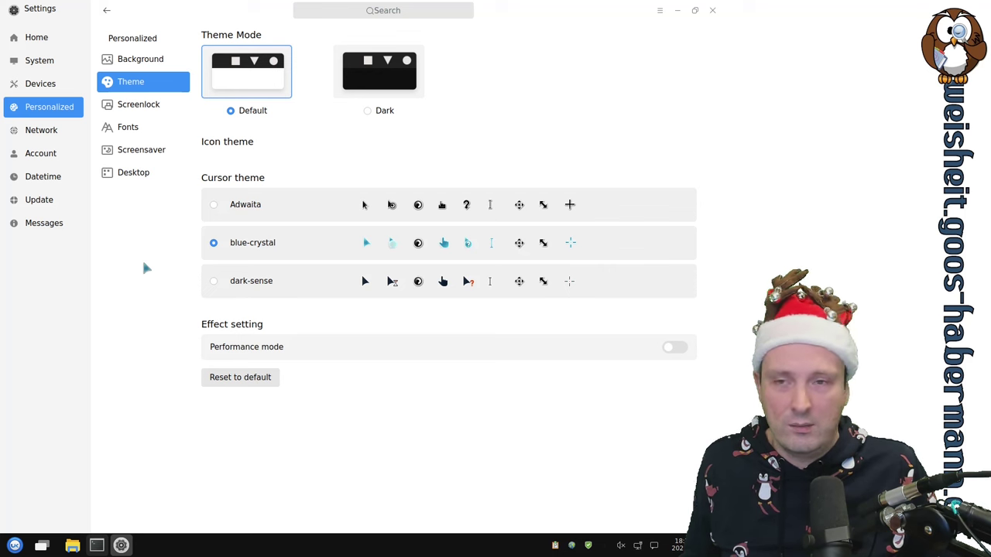
Step: Set the lock screen background to the purple waves image after trying the teal one
click(141, 105)
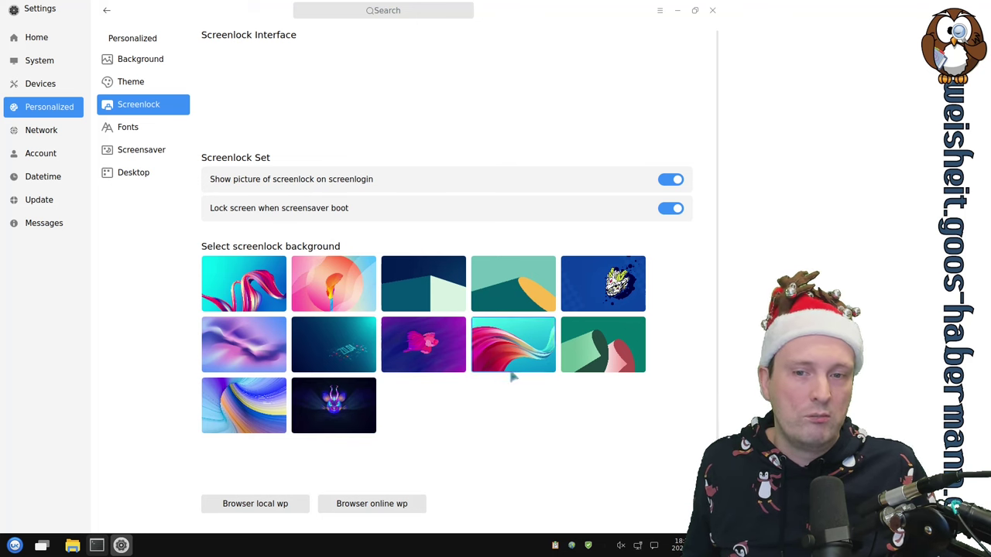
click(336, 357)
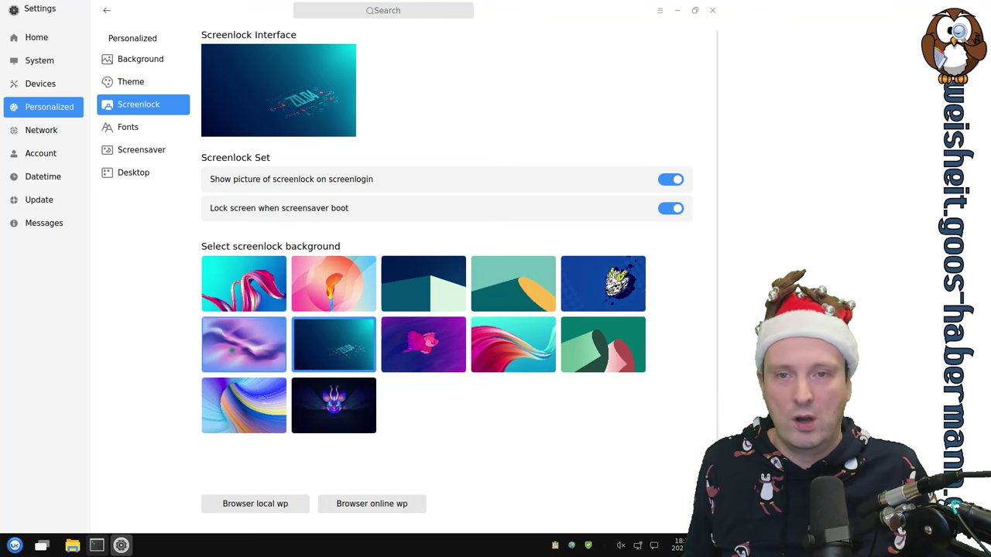
click(232, 350)
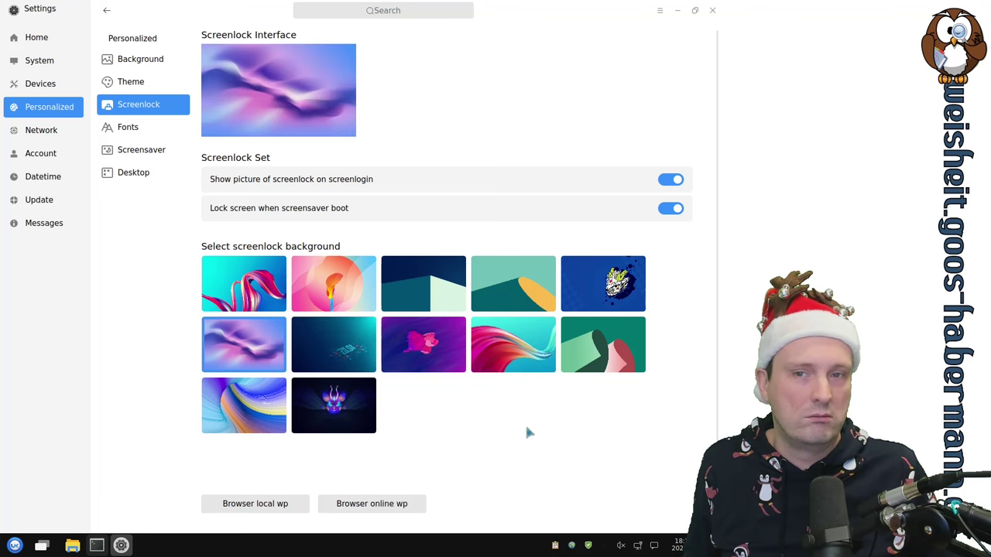
click(155, 128)
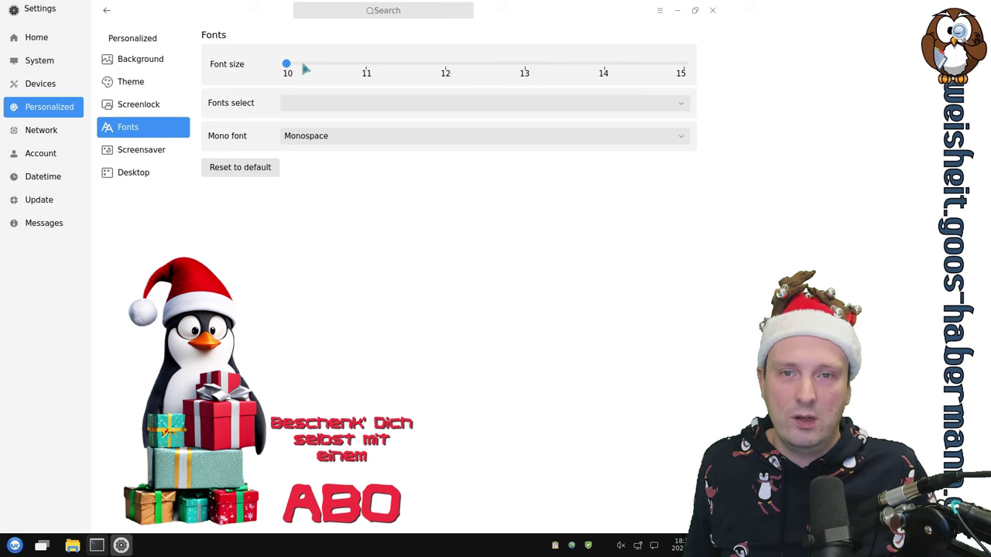
Step: Set the font size slider to 11 and leave the mono font as Monospace
drag(306, 69, 280, 75)
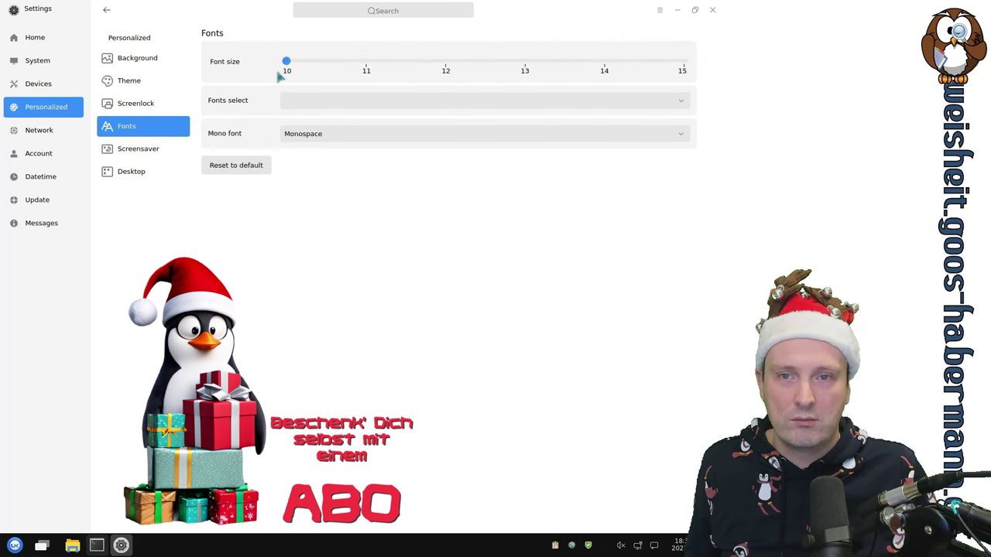
click(364, 74)
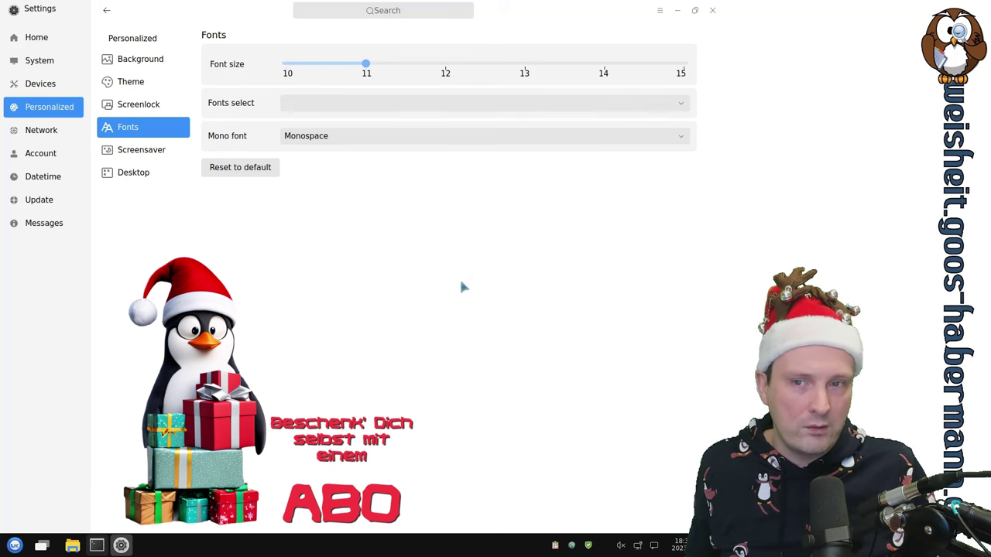
click(312, 139)
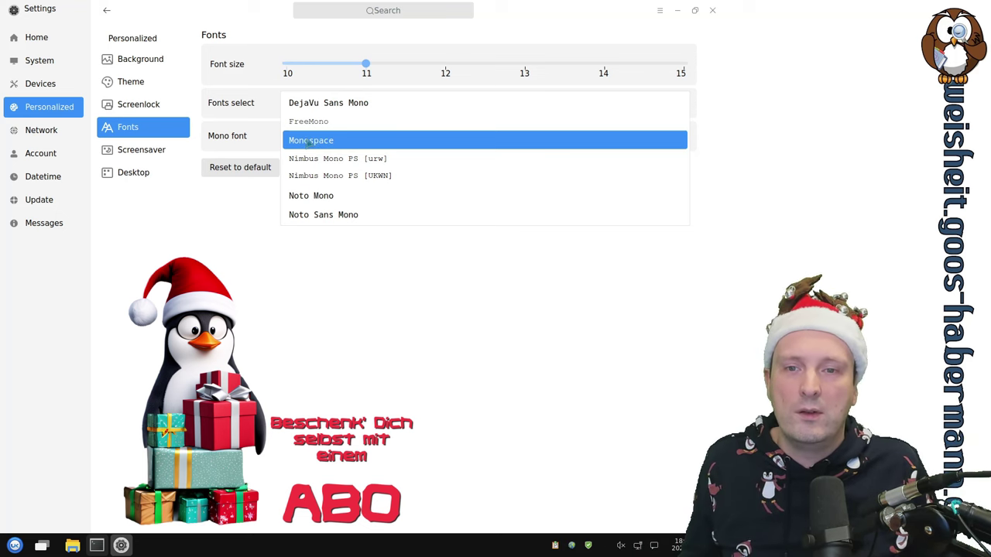
click(372, 333)
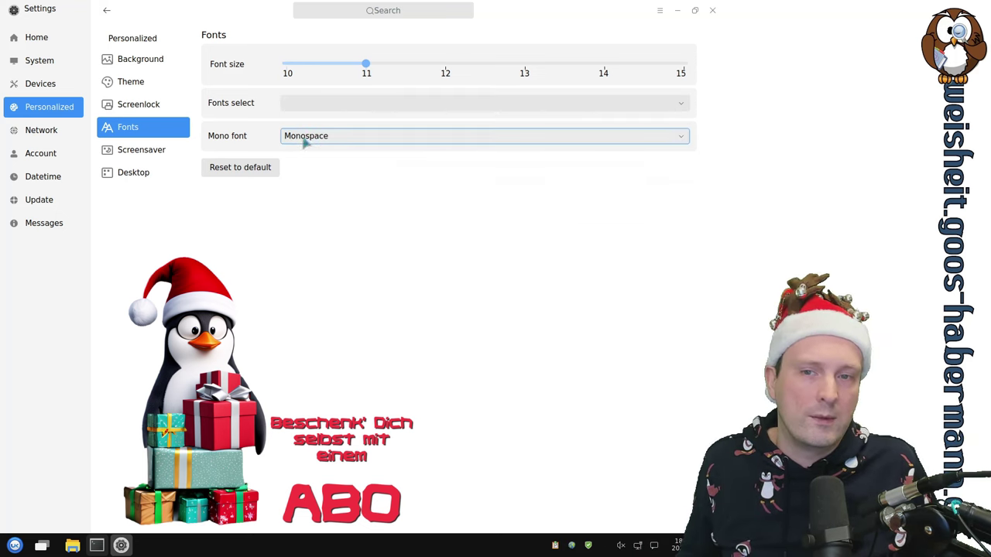
Step: Open the Screensaver page and preview the UKUI screensaver full-screen, then exit the preview
click(145, 153)
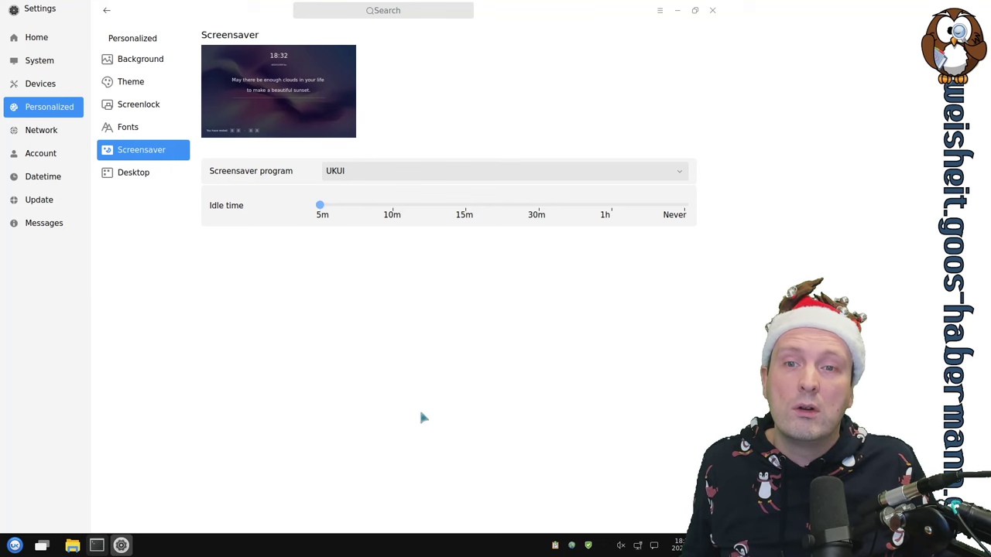
mouse_move(279, 126)
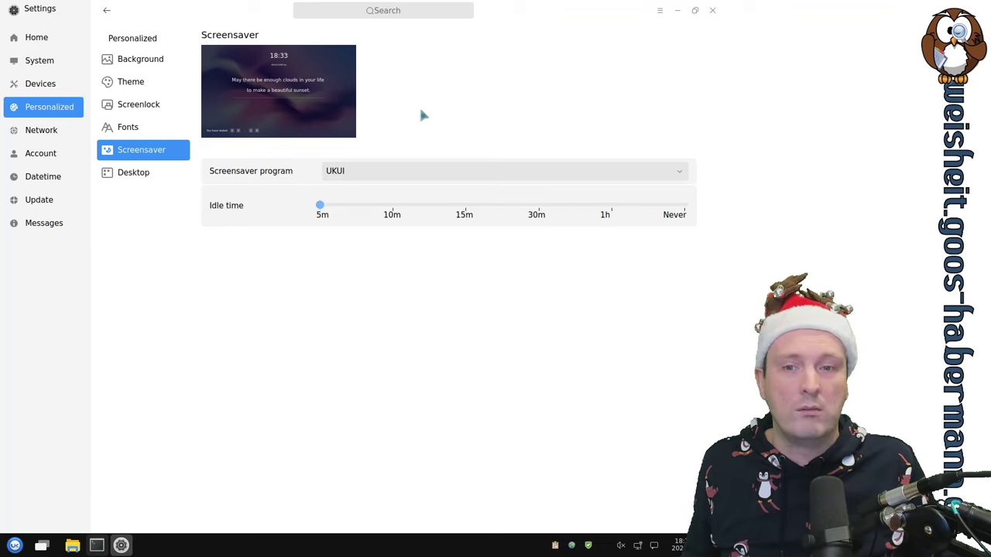
mouse_move(346, 134)
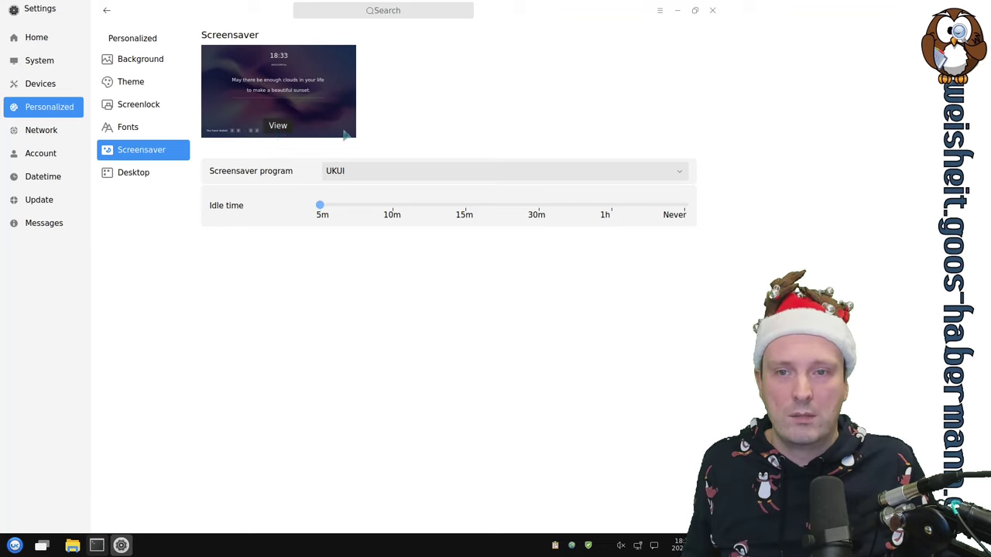
click(278, 127)
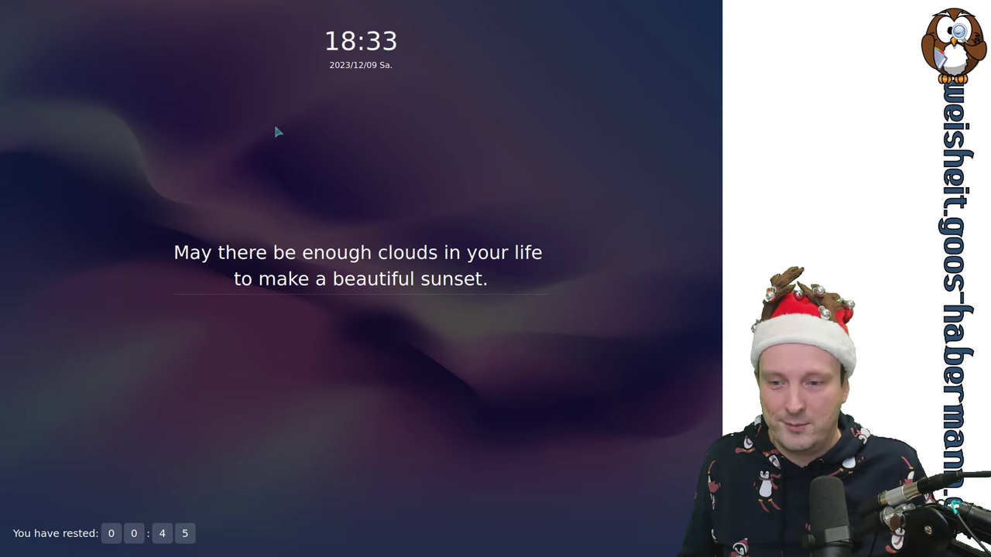
click(275, 131)
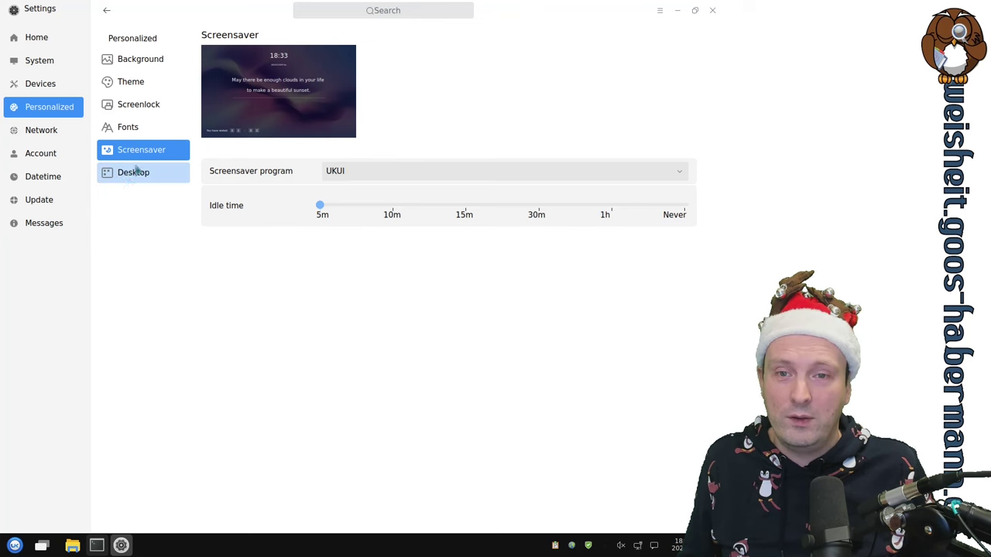
Step: Try Galaxy and Customize as screensaver programs, settle on UKUI, then go to the Desktop page
click(384, 175)
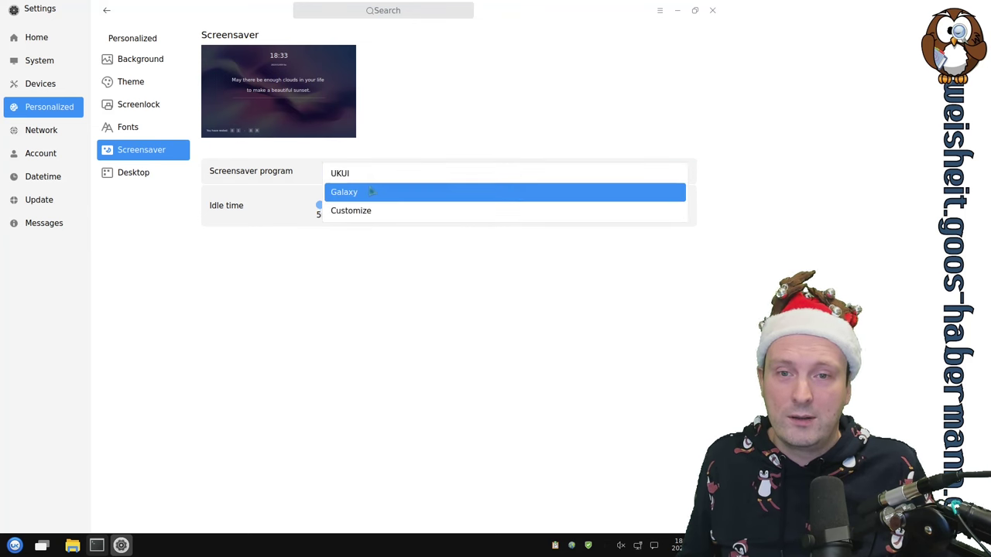
click(379, 192)
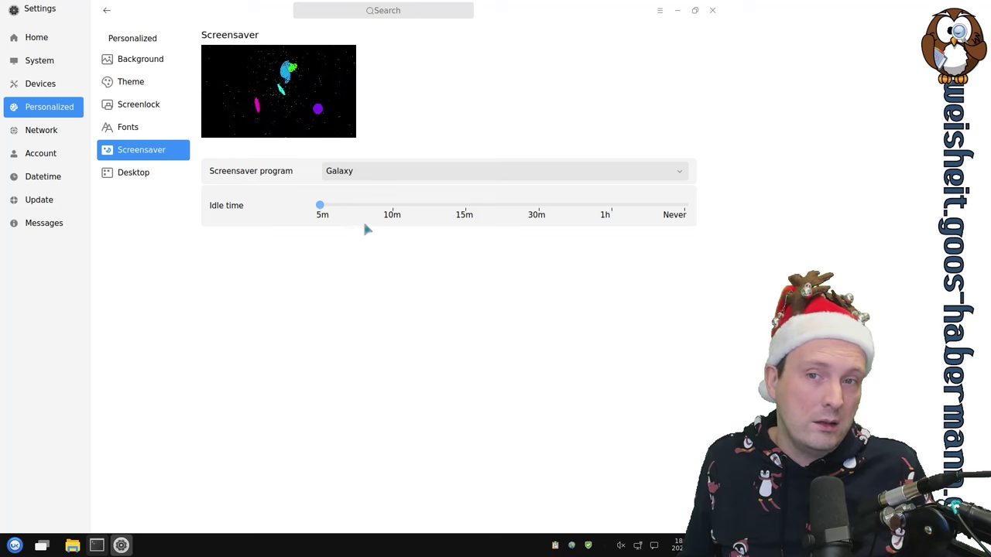
click(399, 182)
click(398, 178)
key(Down)
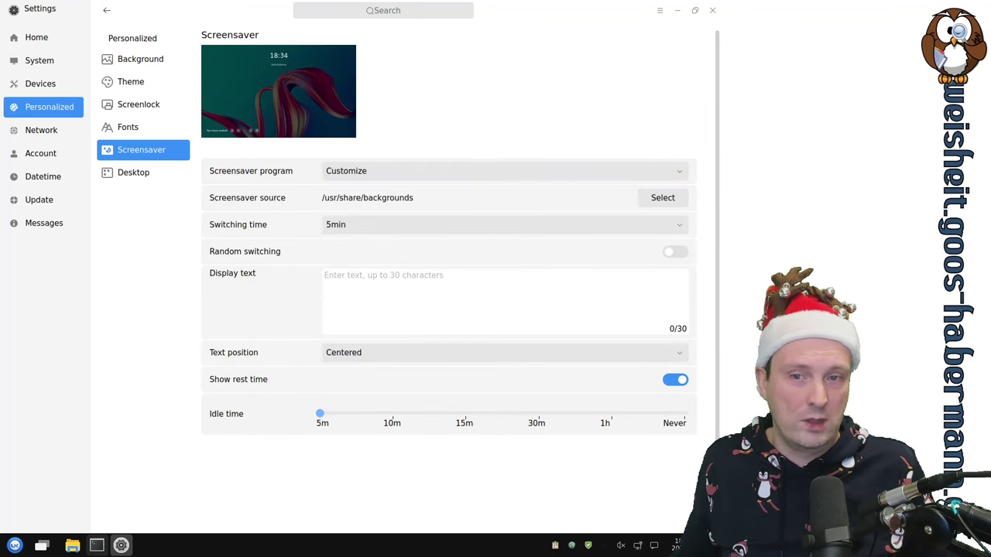
click(365, 170)
click(344, 137)
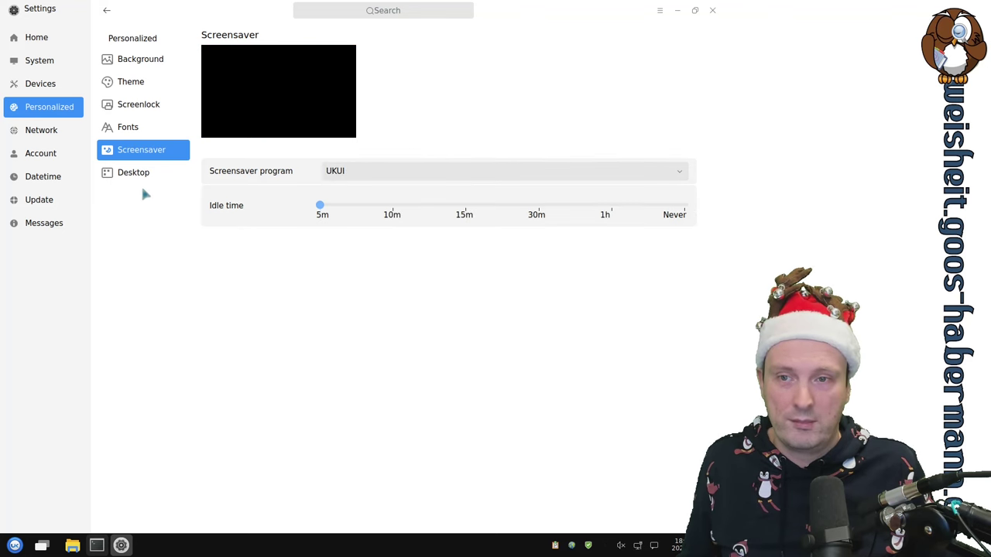
click(140, 178)
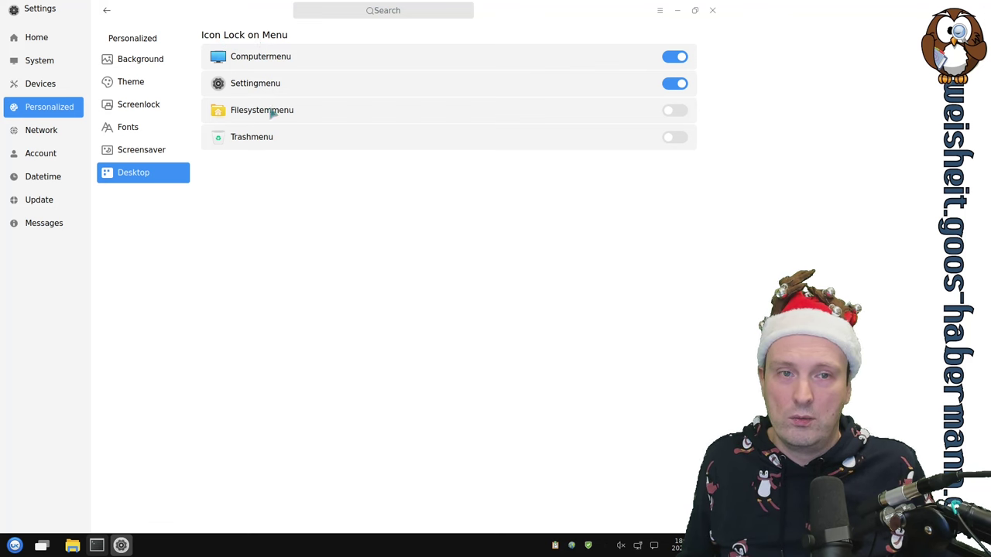
Step: Turn on the Filesystemmenu and Trashmenu icons and test the trash shortcut from the start menu
click(672, 113)
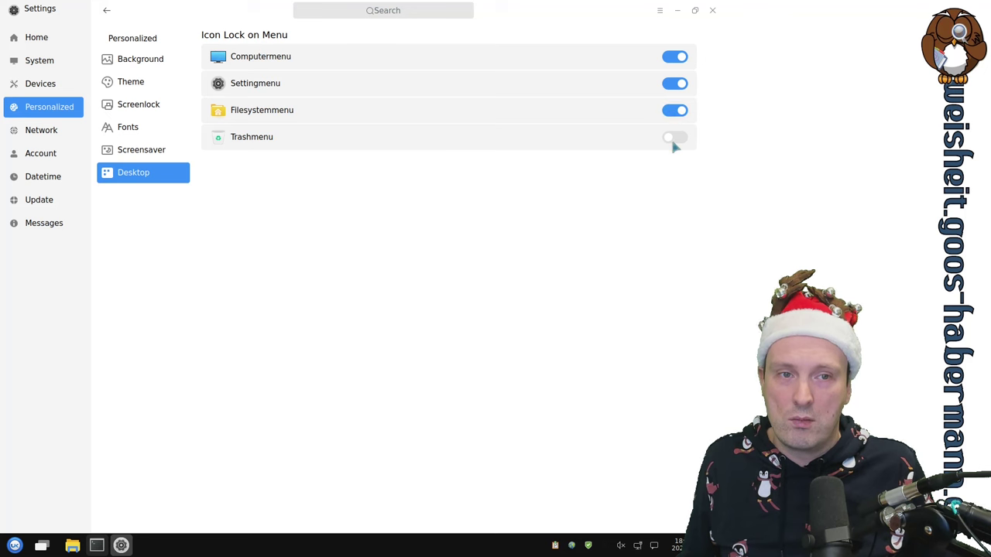
click(674, 138)
click(15, 546)
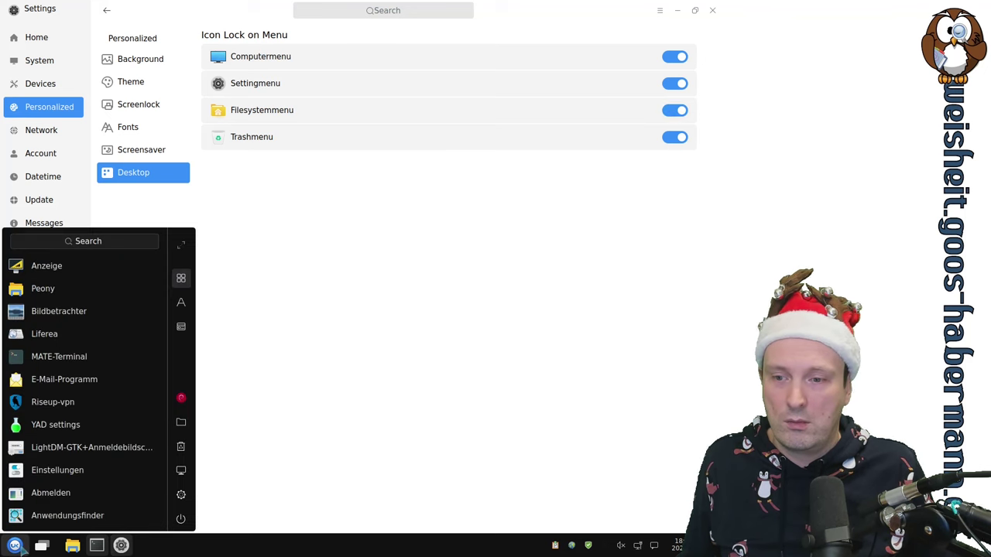
click(181, 446)
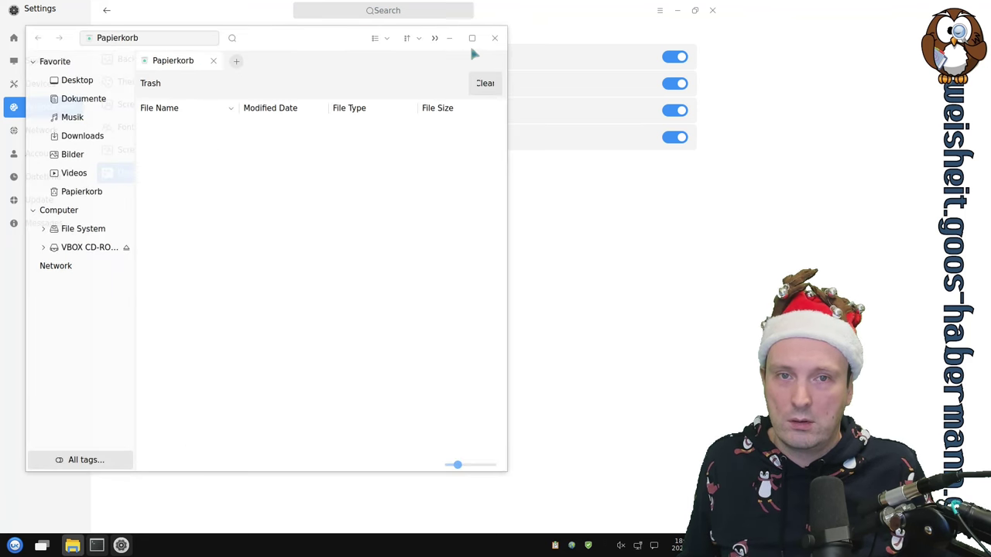
click(495, 38)
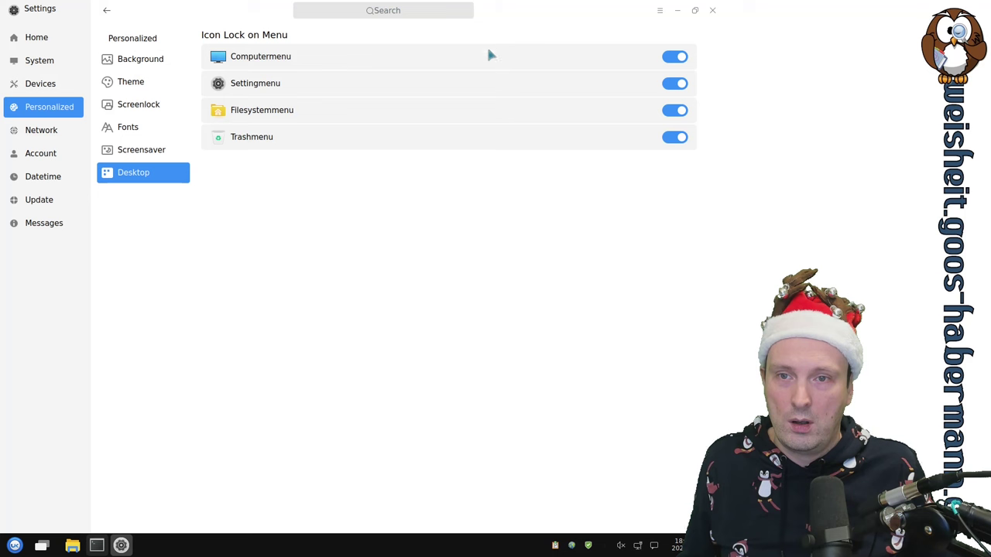
Step: Toggle Trashmenu off and back on, checking the start menu after each change
click(682, 138)
click(16, 546)
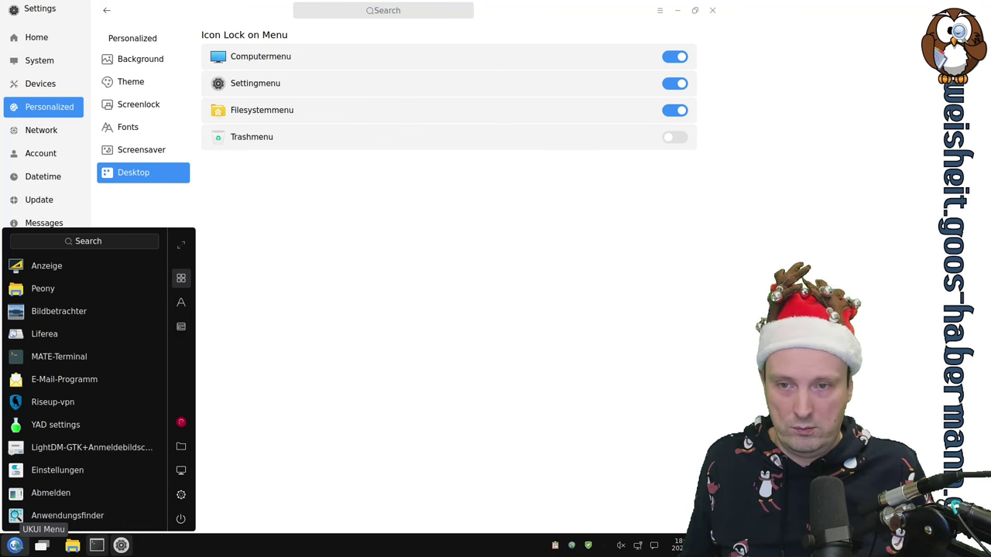
click(566, 245)
click(675, 137)
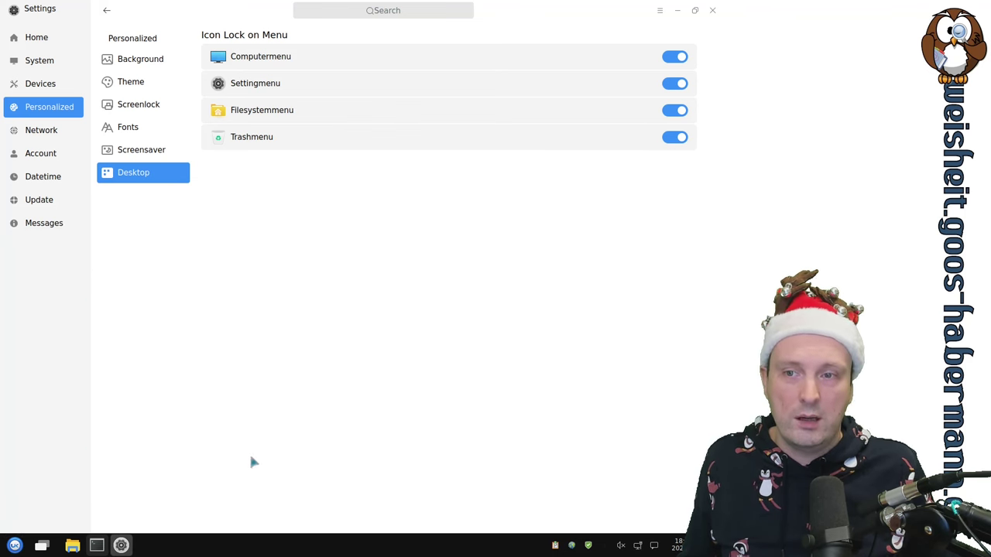
click(15, 546)
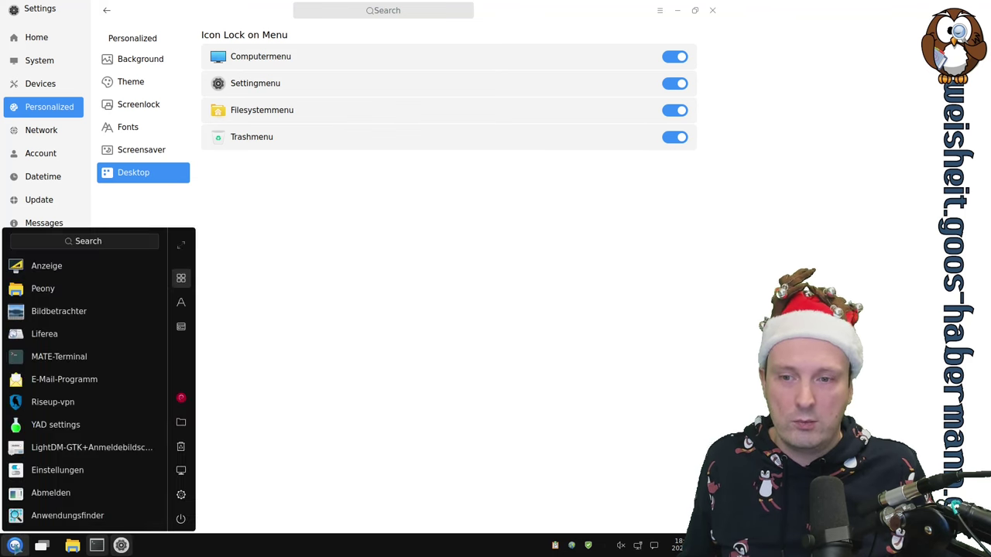
click(237, 432)
click(31, 133)
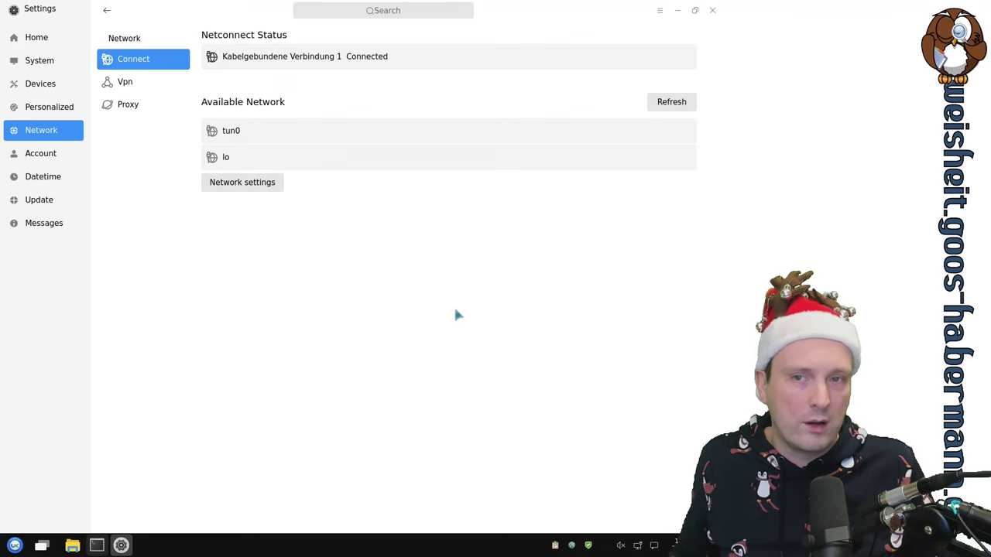
Step: Look through the Vpn page, the Add vpn connect dialog and Proxy settings, then open Account
click(148, 85)
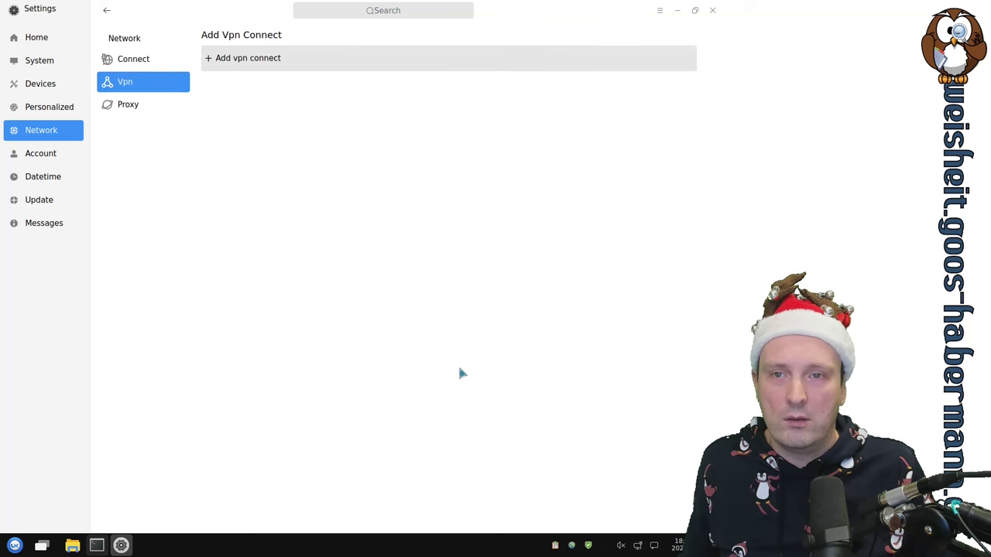
click(252, 66)
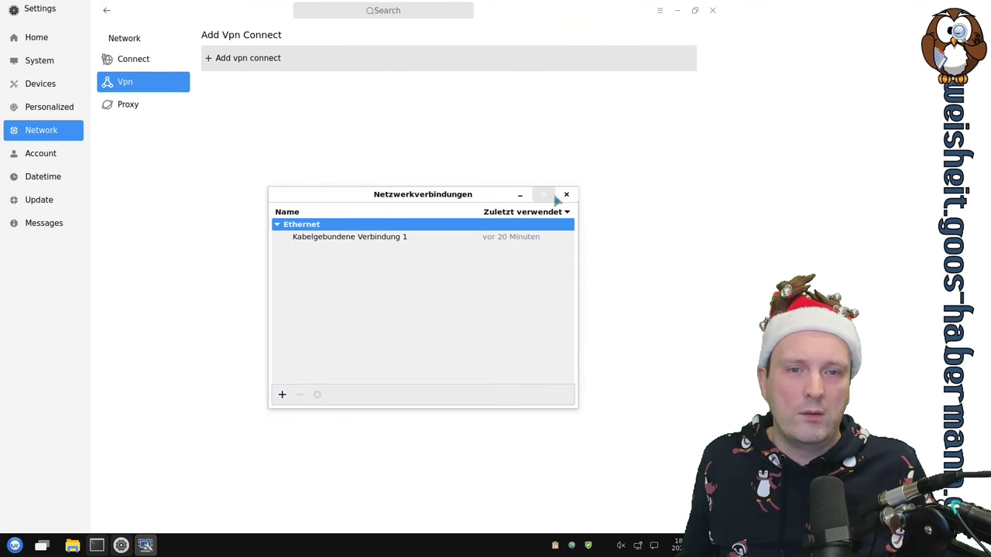
click(566, 195)
click(133, 104)
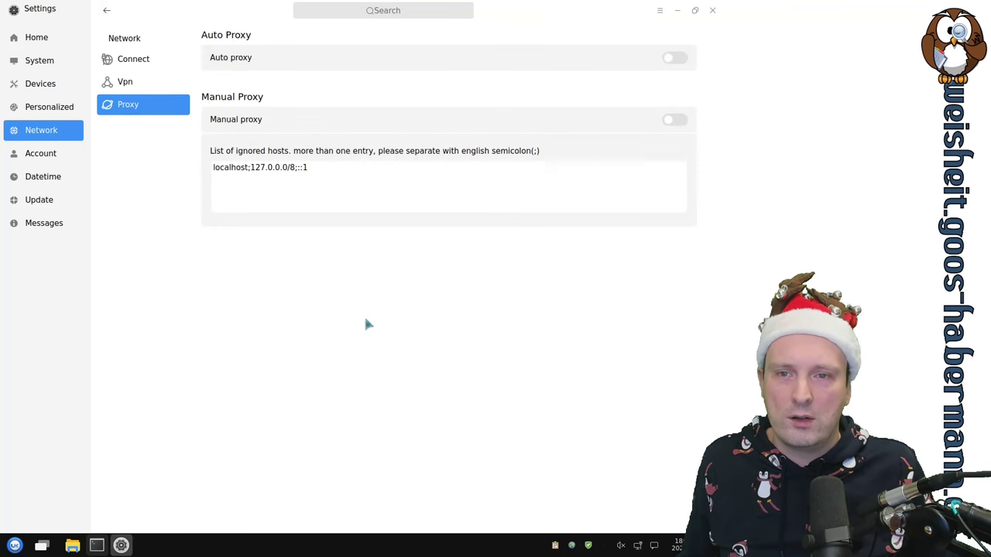
click(46, 154)
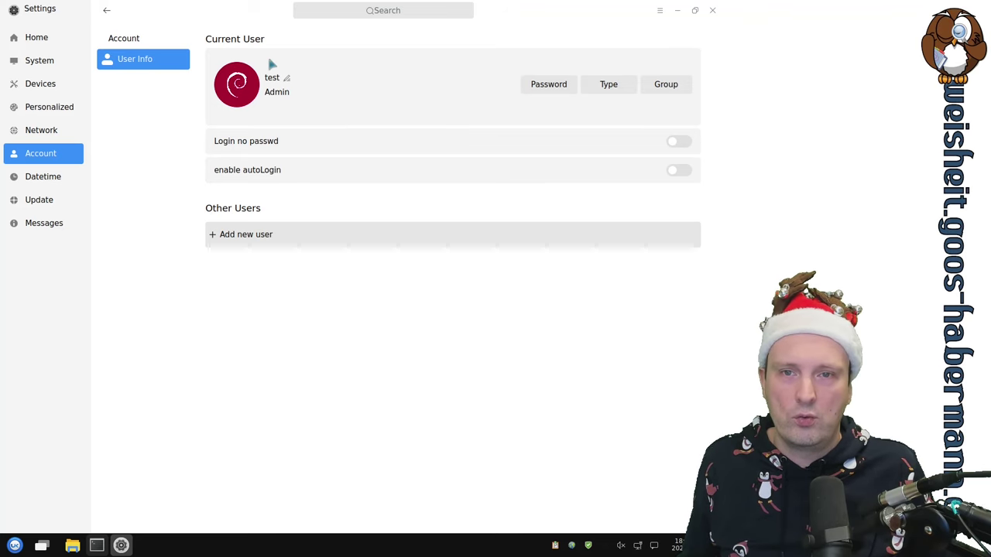
Step: Start adding a new administrator user, cancel it, and go to the Datetime settings
click(272, 233)
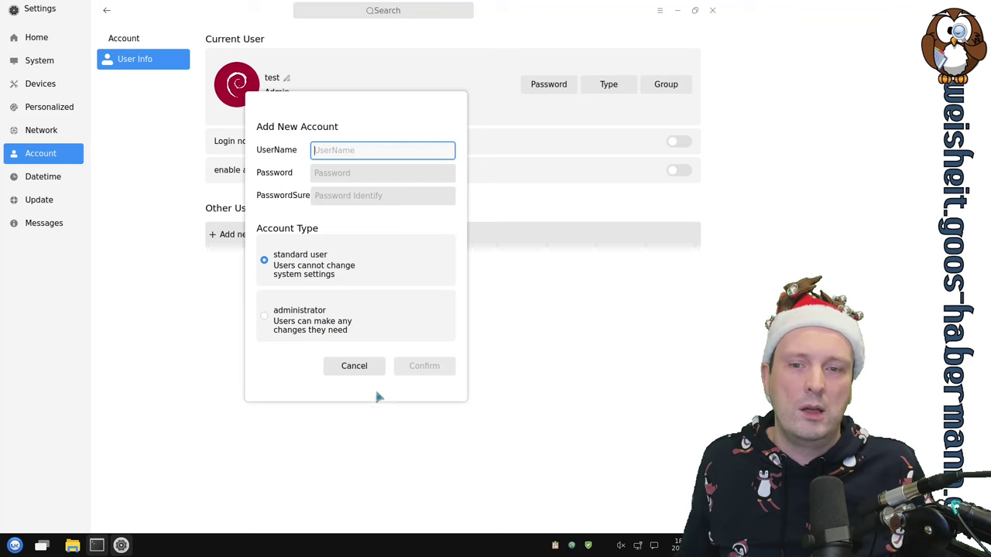
click(264, 315)
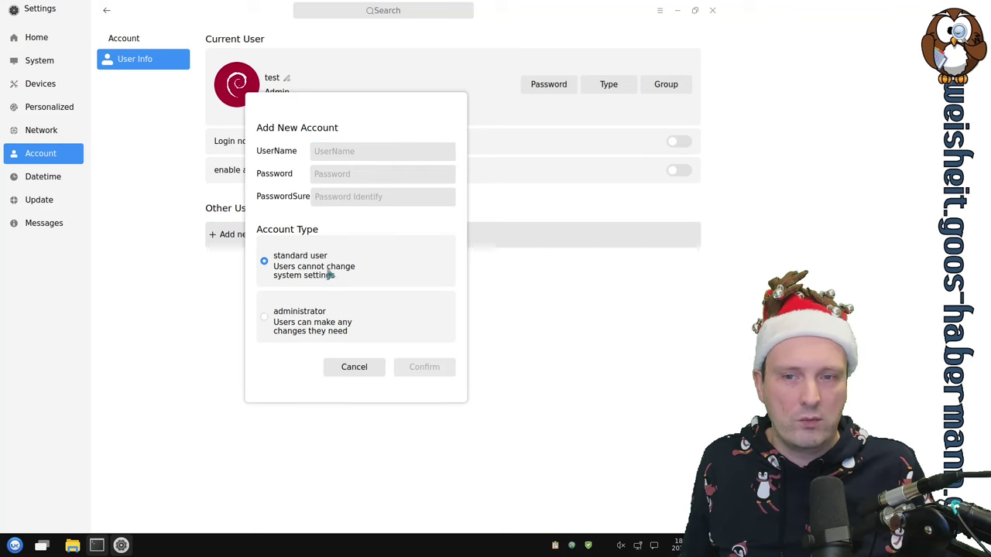
click(265, 317)
click(354, 367)
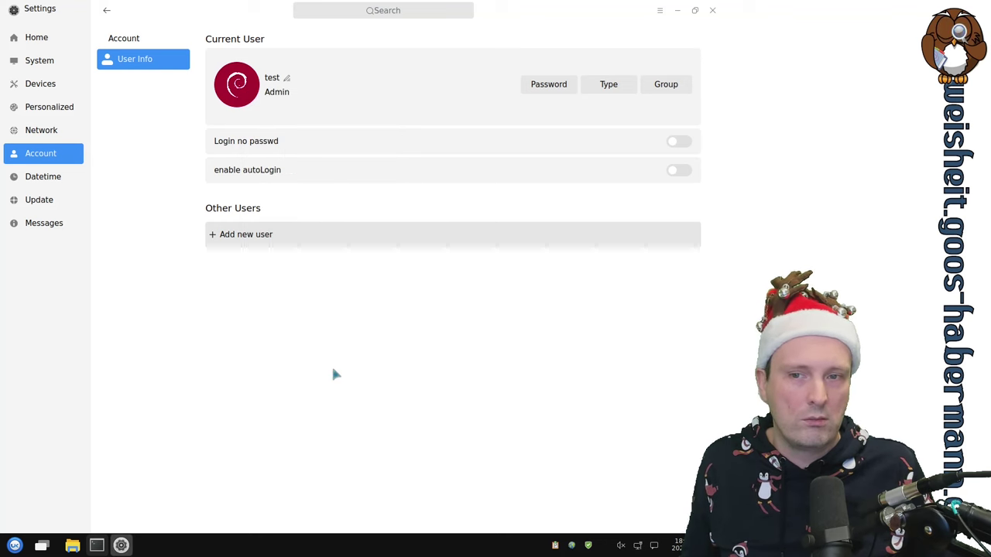
click(55, 179)
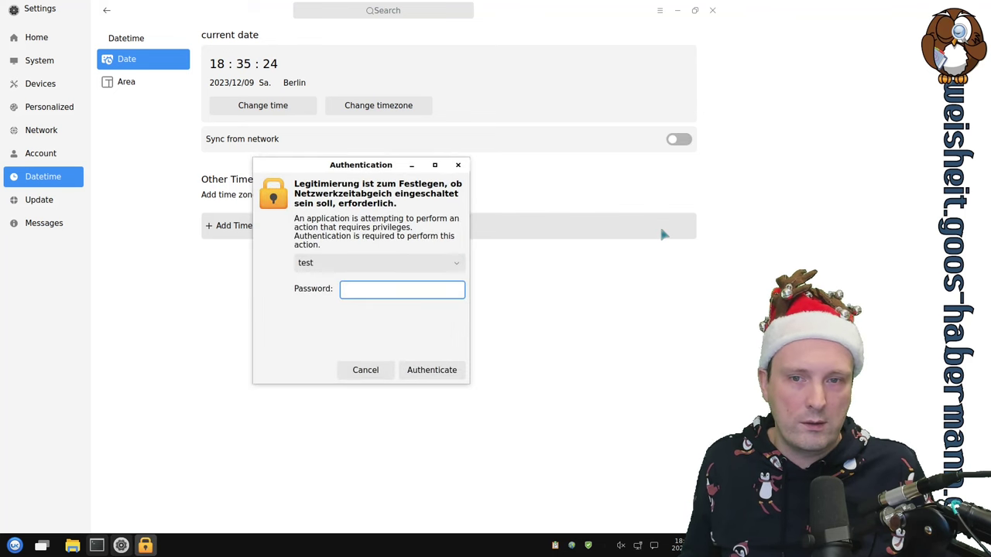
Step: Authenticate to enable Sync from network, choose time server 0.debian.pool.ntp.org, then open Area
text(test)
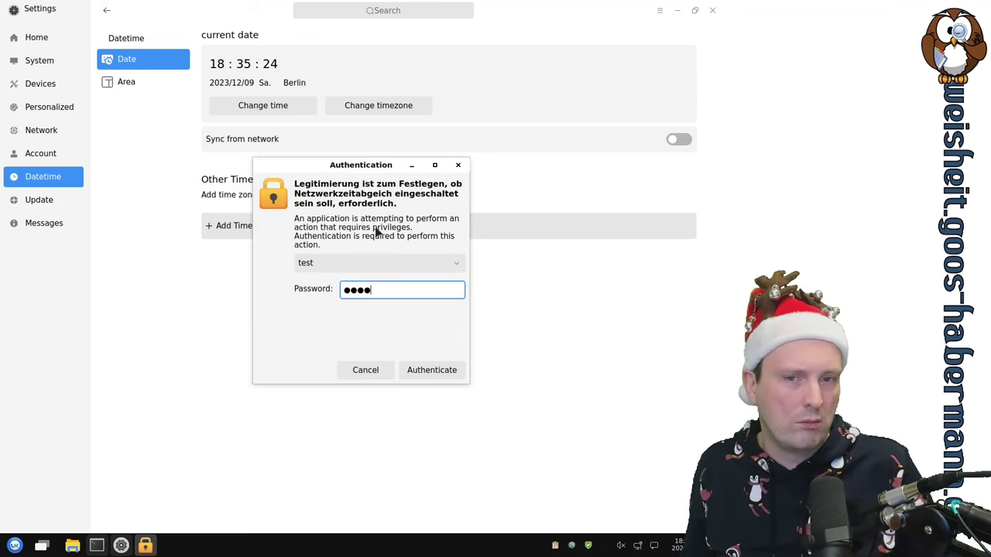
key(Return)
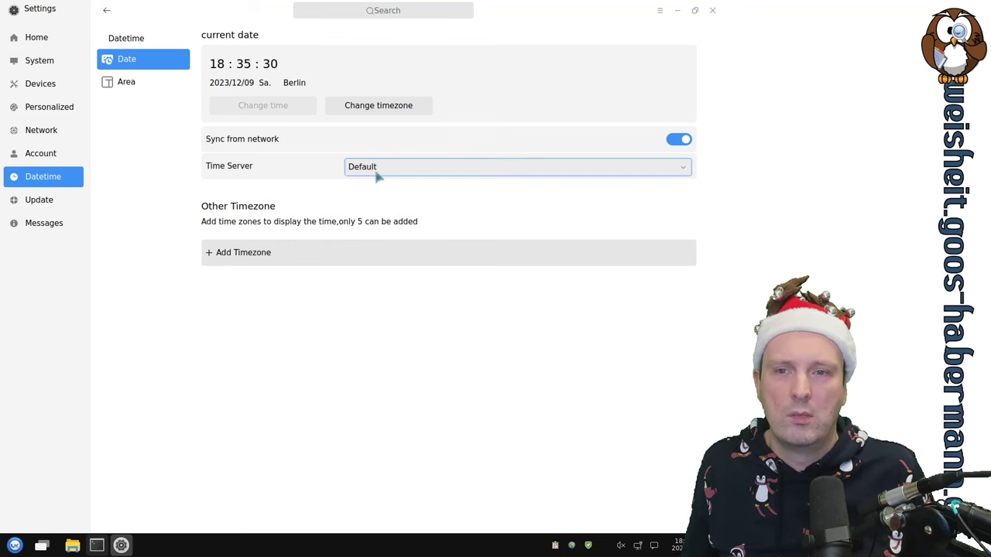
click(379, 175)
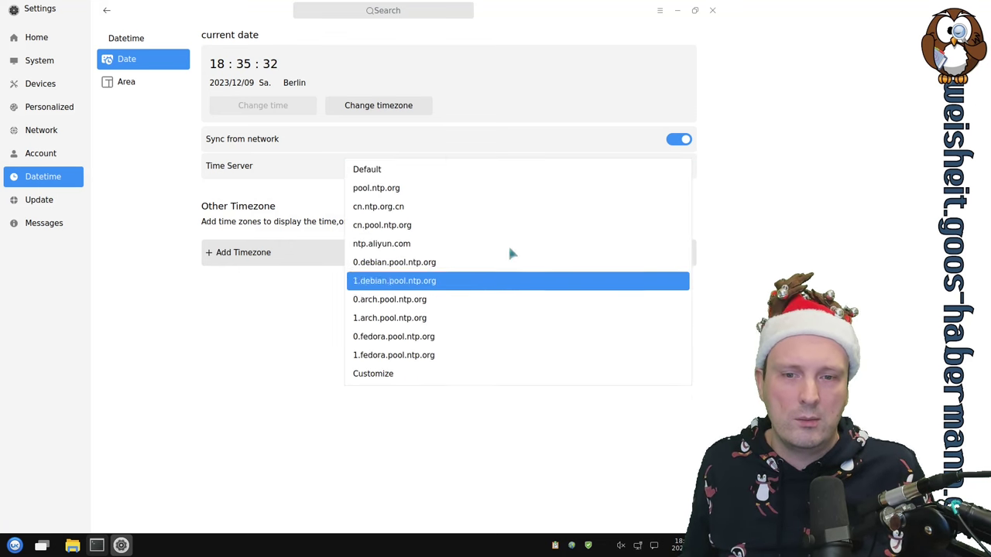
click(529, 263)
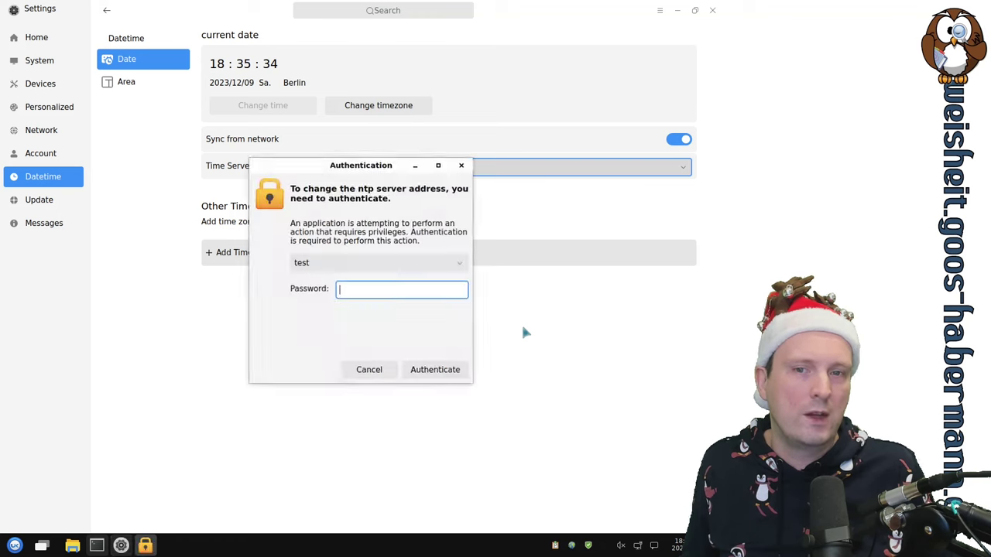
text(test)
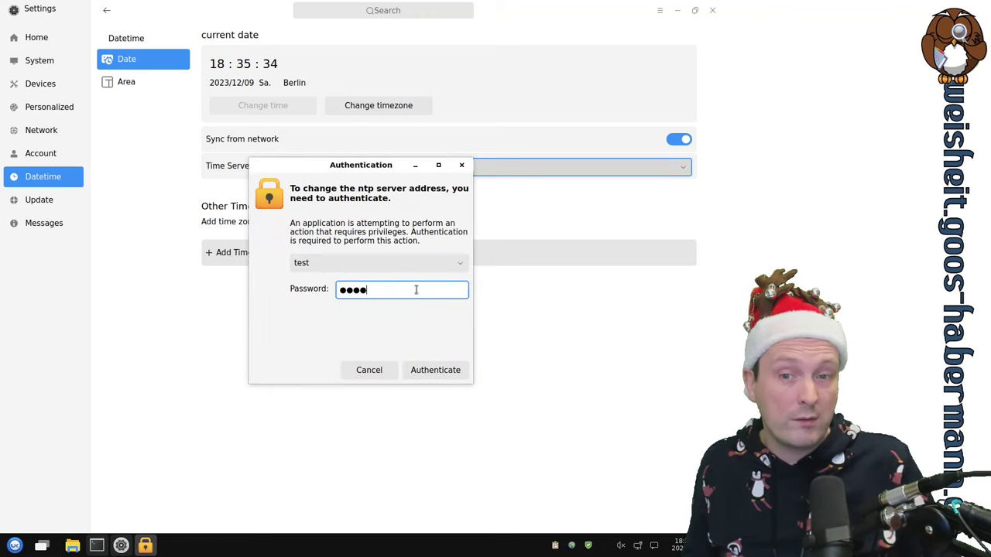
key(Return)
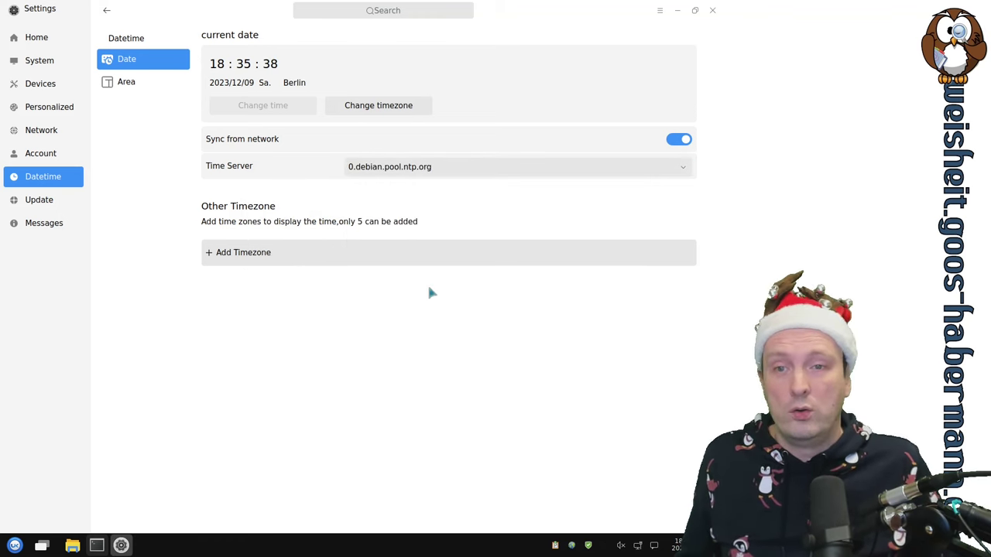
click(213, 260)
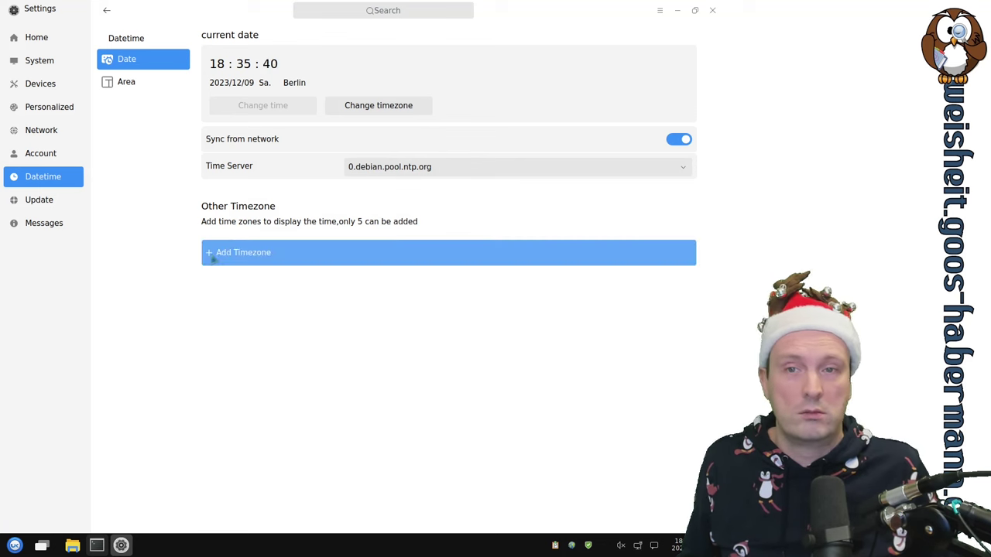
click(132, 87)
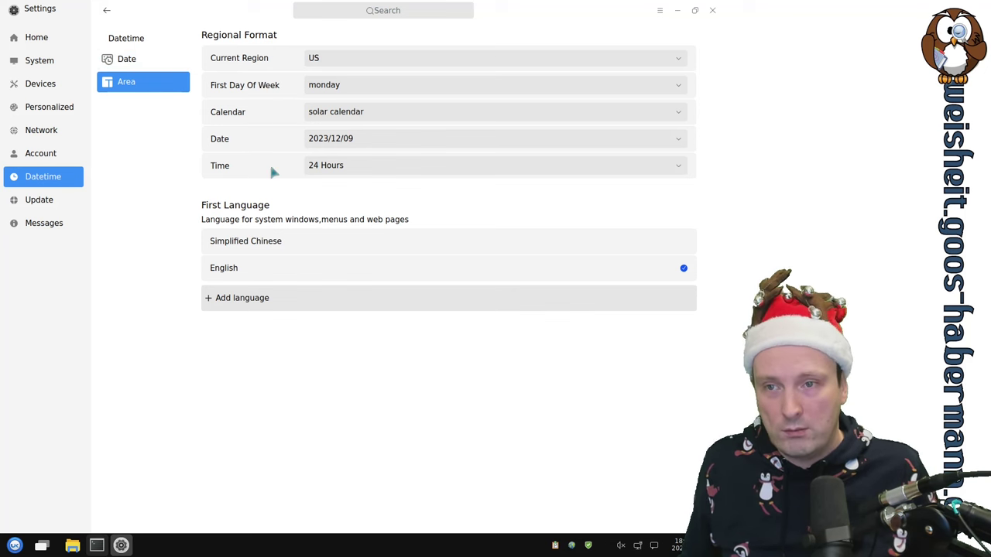
click(145, 62)
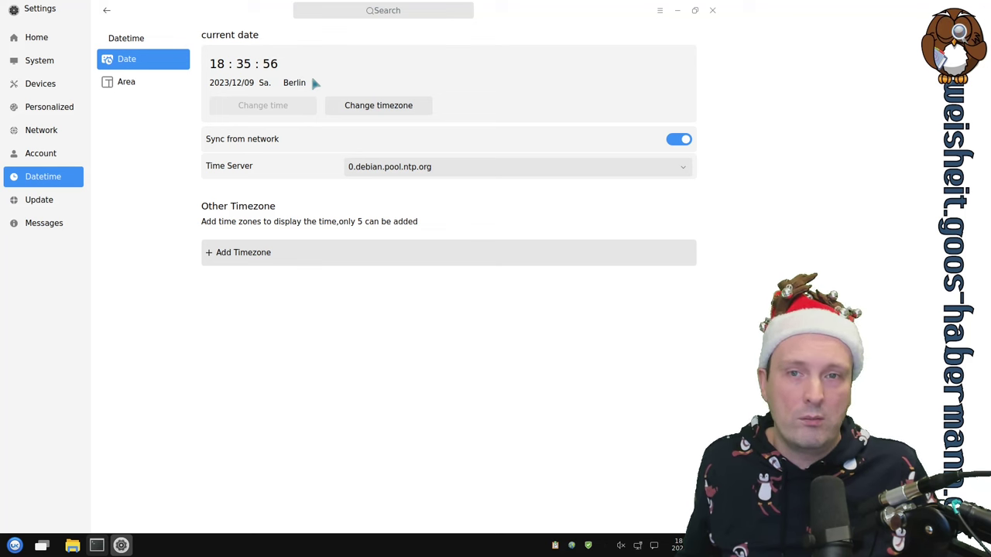
click(340, 10)
text(dat)
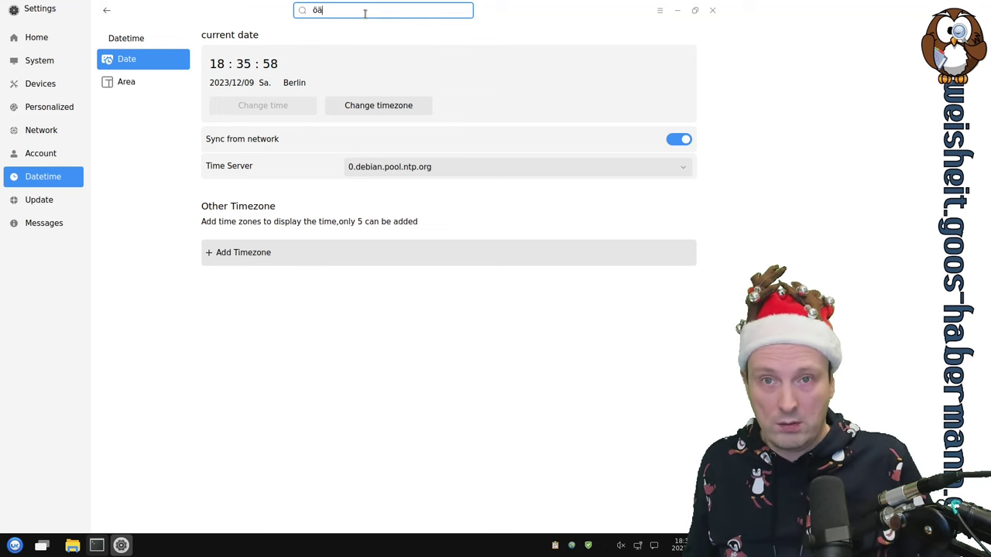
key(BackSpace)
key(BackSpace)
key(BackSpace)
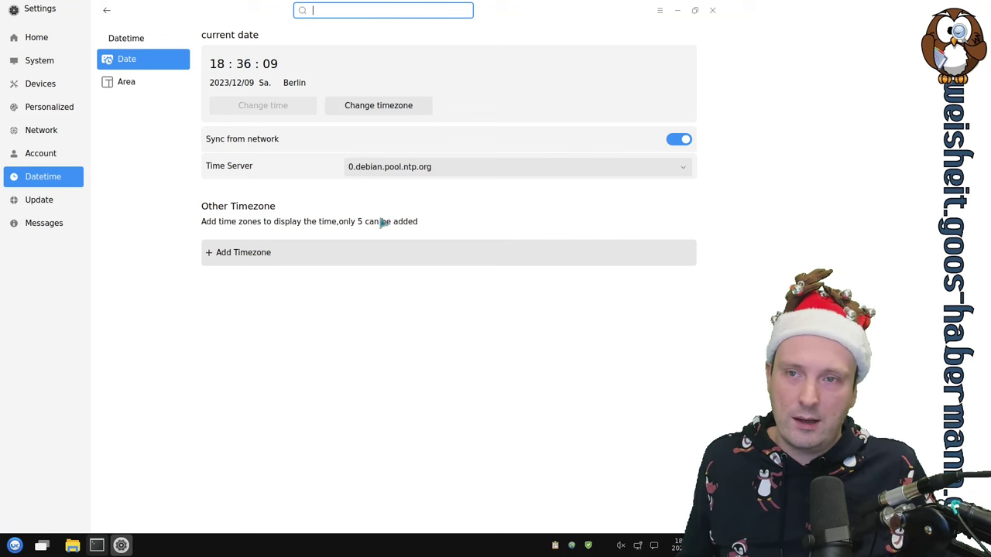
click(123, 91)
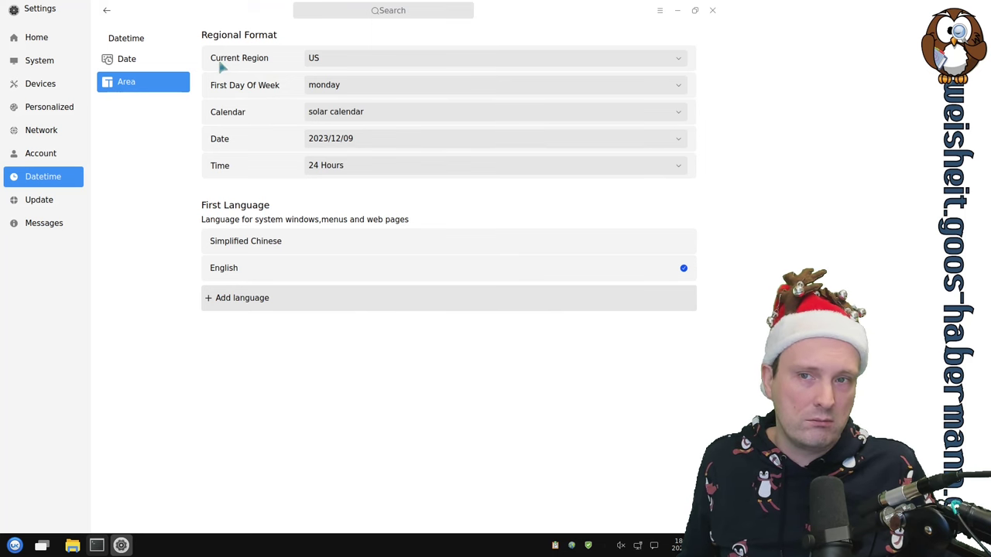
click(351, 65)
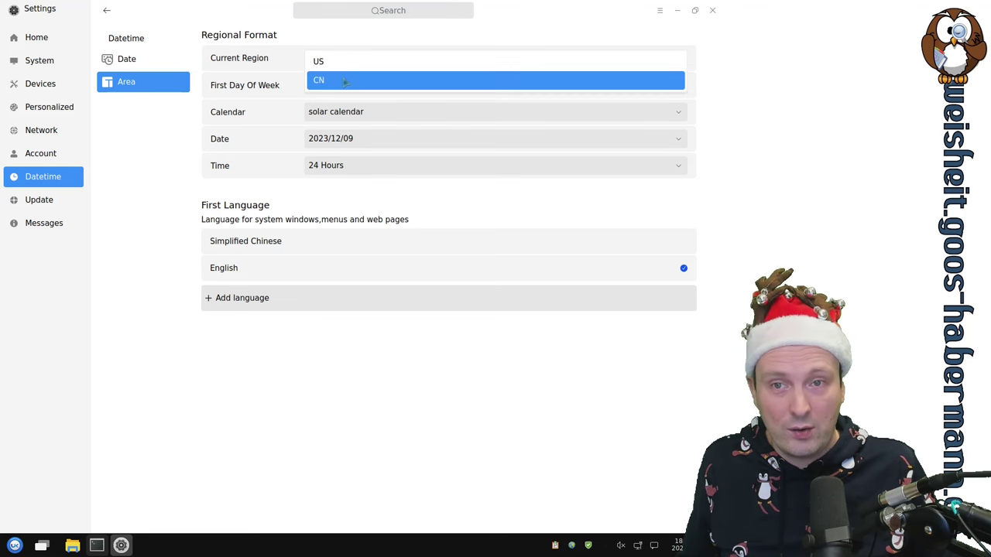
click(360, 35)
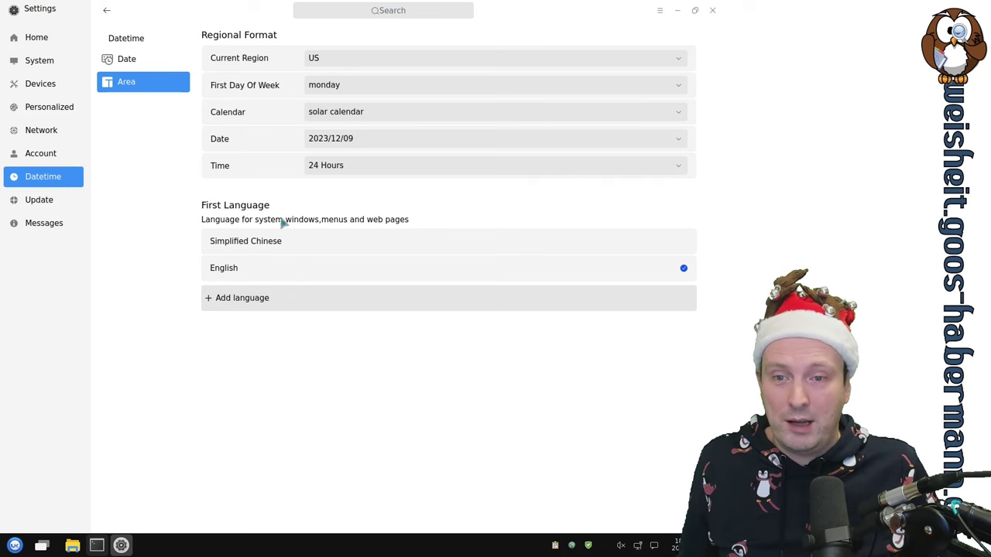
click(254, 303)
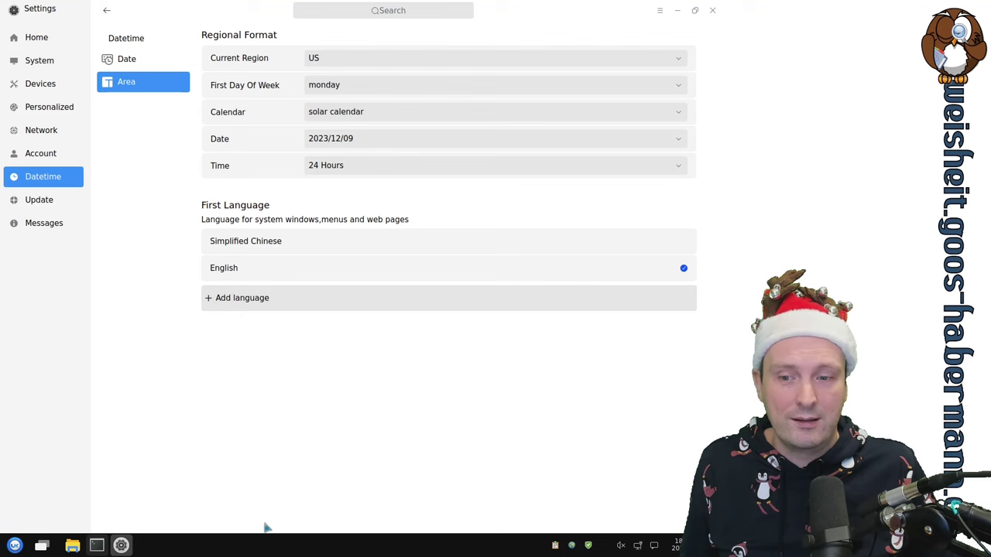
click(121, 545)
click(121, 546)
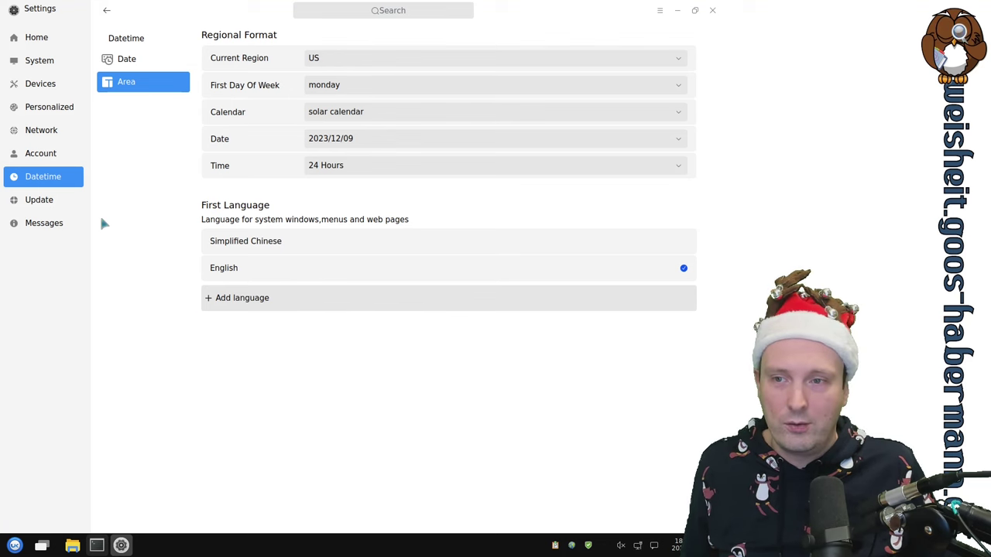
Step: View the Update section's Backup/Restore page, then open the Messages Notice settings
click(46, 201)
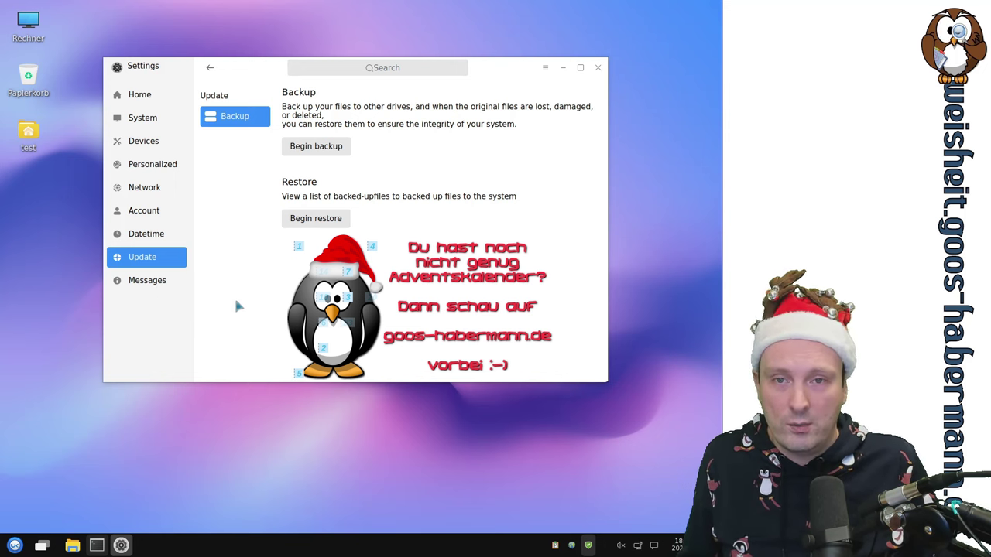
click(151, 284)
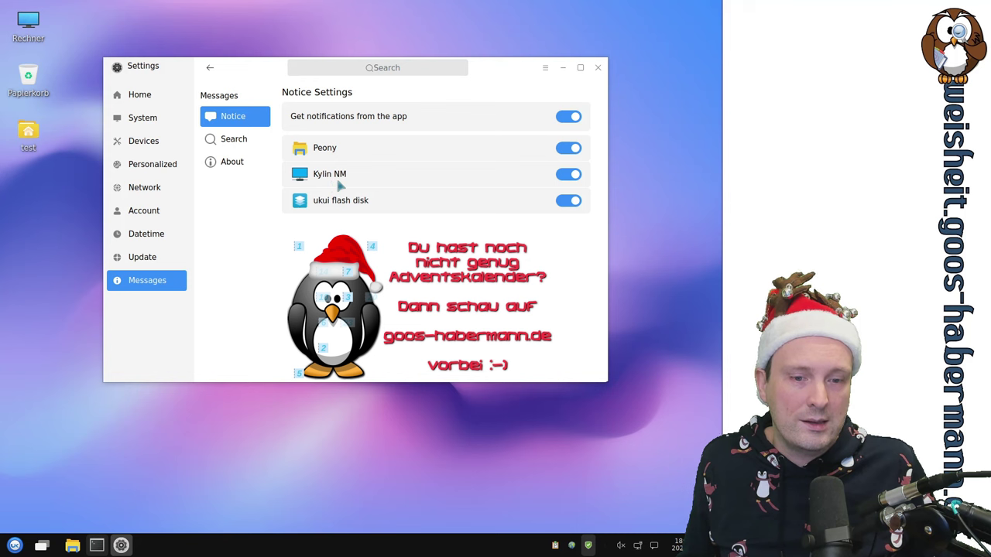
Step: Switch Kylin NM notifications off and back on, view Search, then open the About page
click(568, 175)
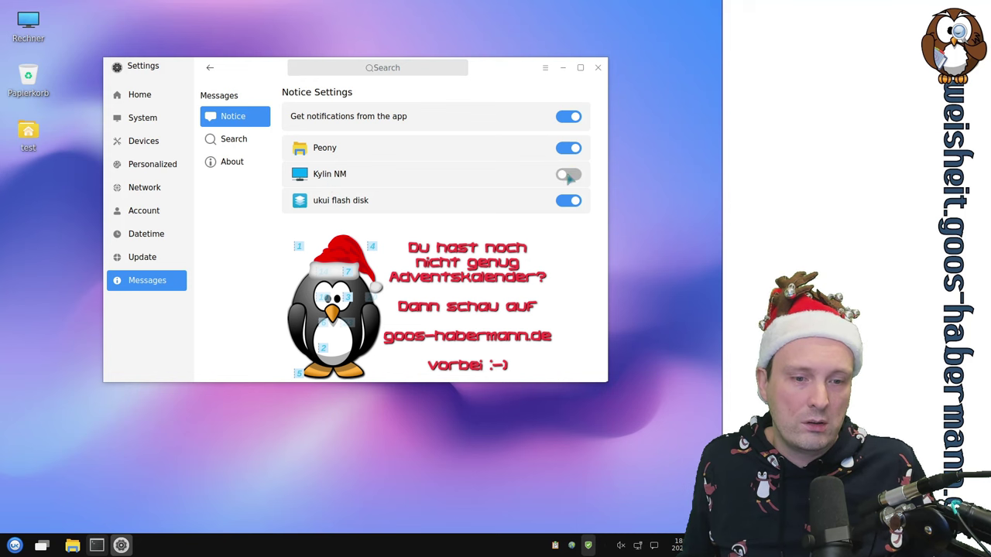
click(568, 175)
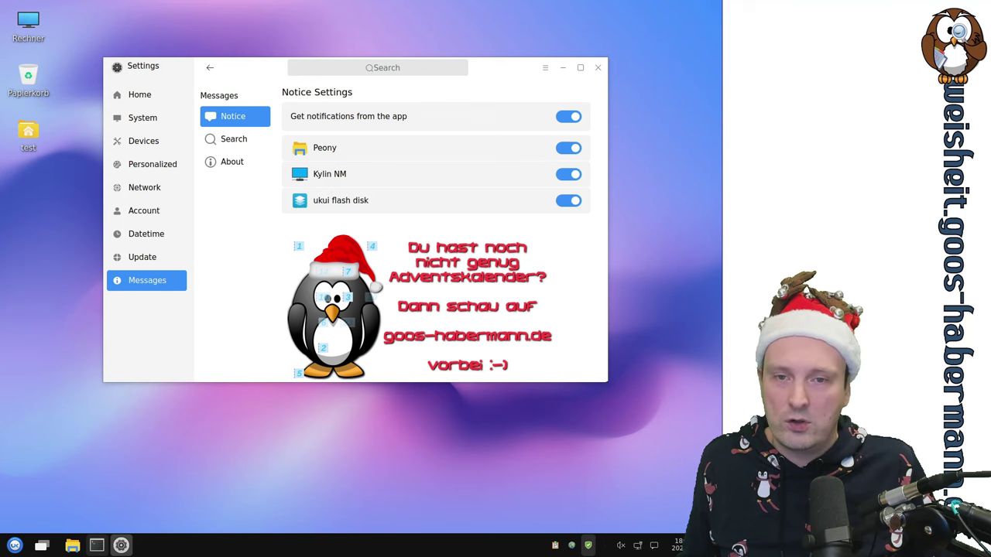
click(232, 143)
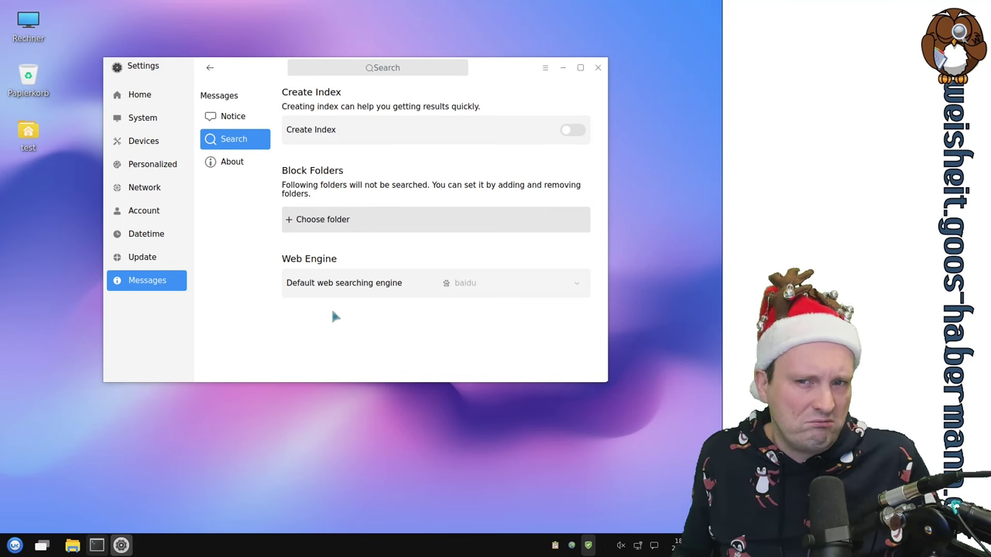
click(245, 171)
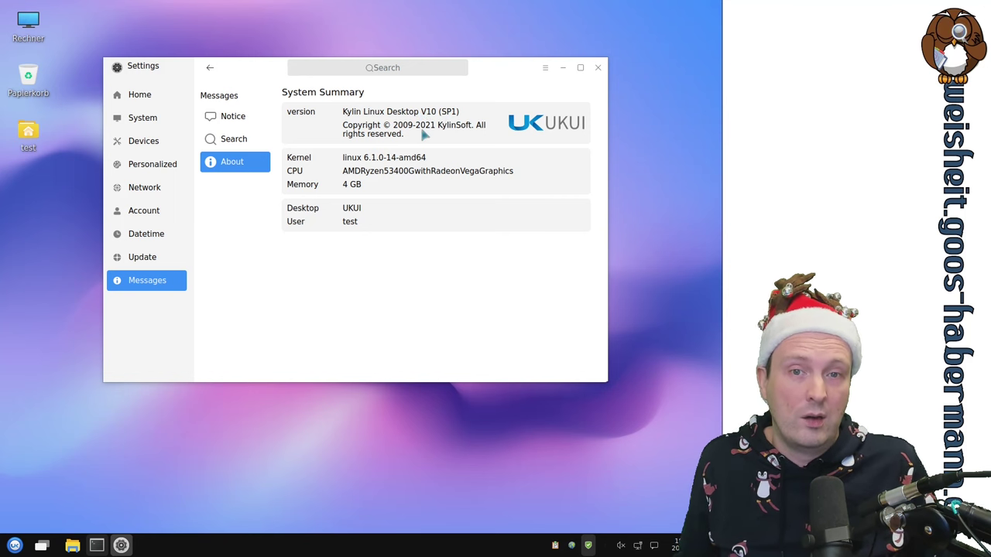
Step: Nudge the Settings window, close it with Alt+F4, and open the tray's Ethernet panel
mouse_move(422, 133)
mouse_down()
mouse_move(439, 135)
mouse_move(424, 137)
mouse_up()
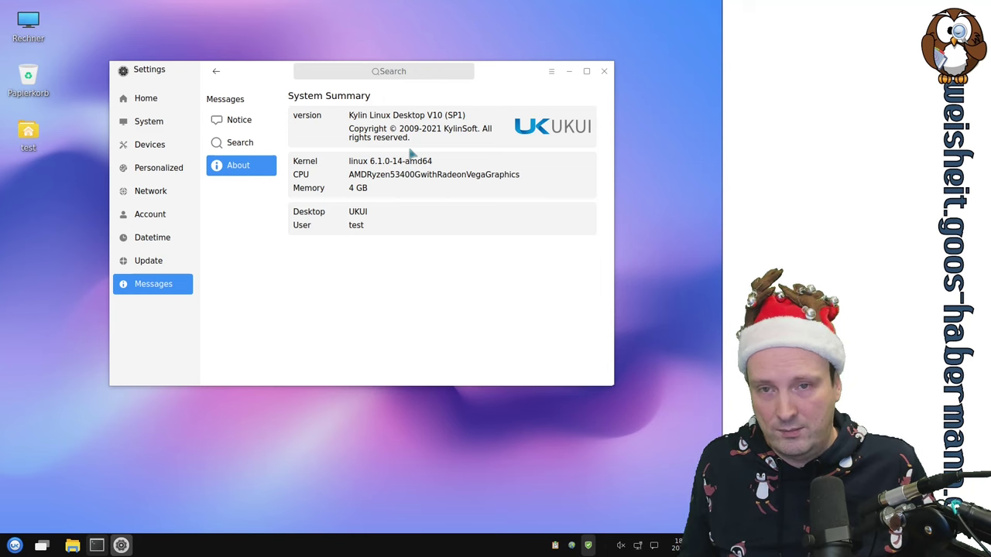
key(alt+F4)
click(637, 546)
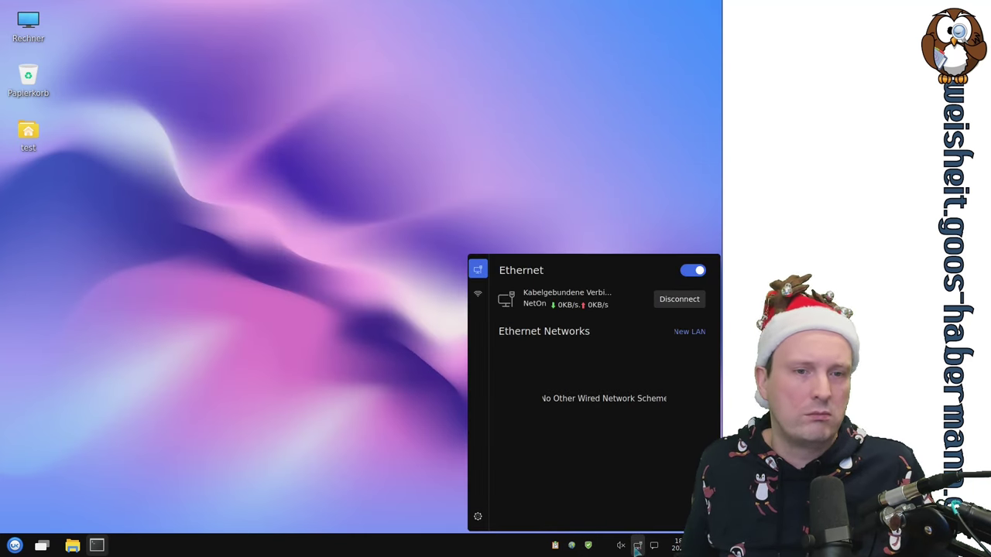
Step: Dismiss the Ethernet panel, open the sidebar's Plugins tab, and launch Notes for a new sticky note
click(637, 546)
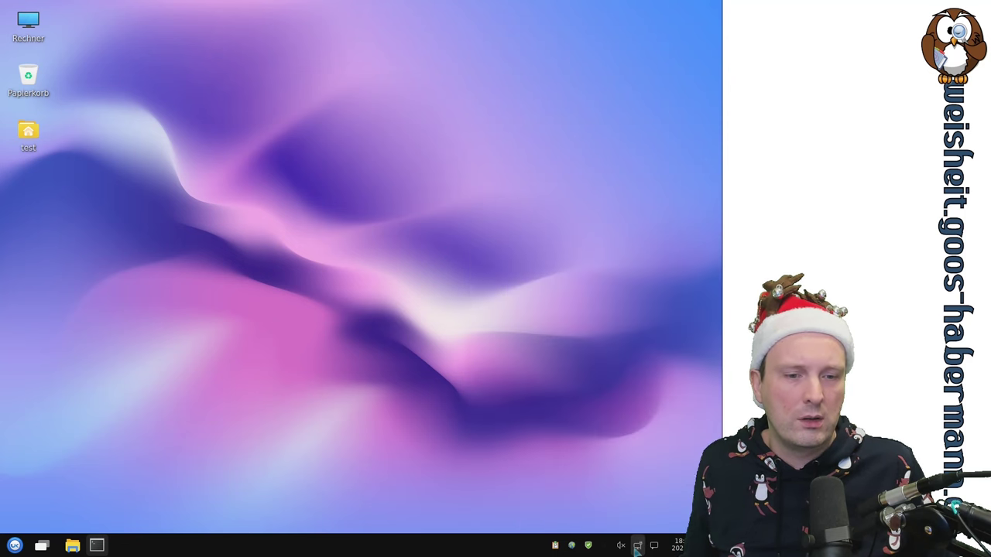
click(637, 547)
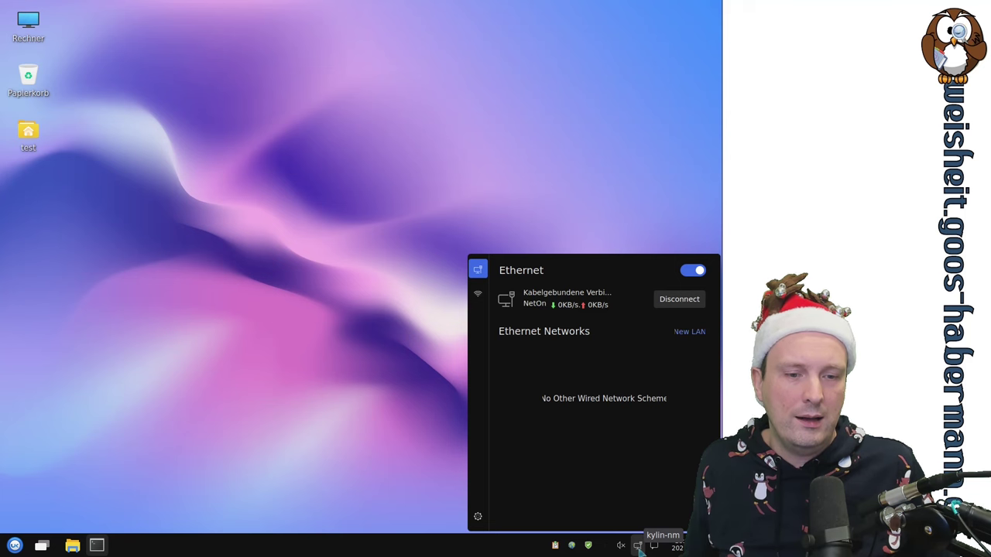
click(638, 549)
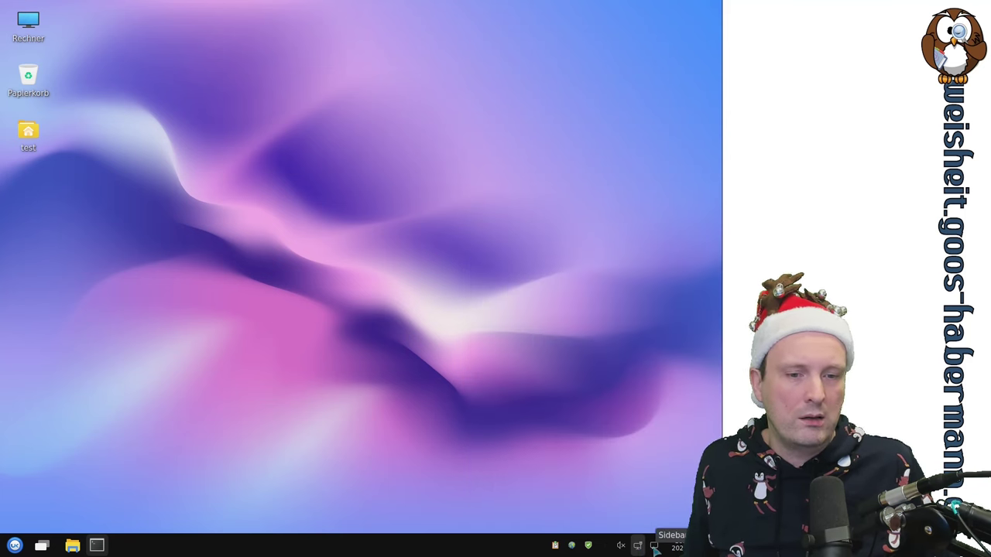
click(655, 547)
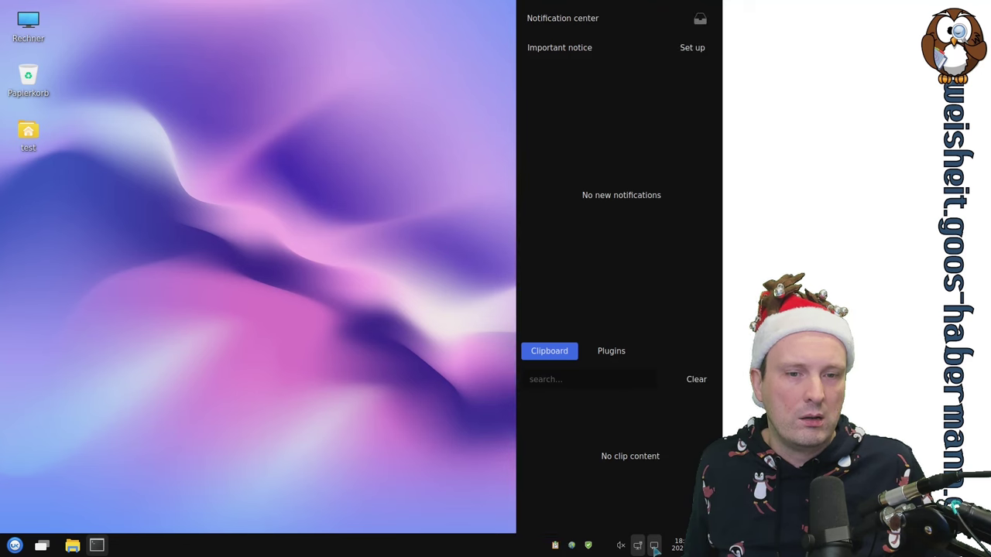
click(610, 353)
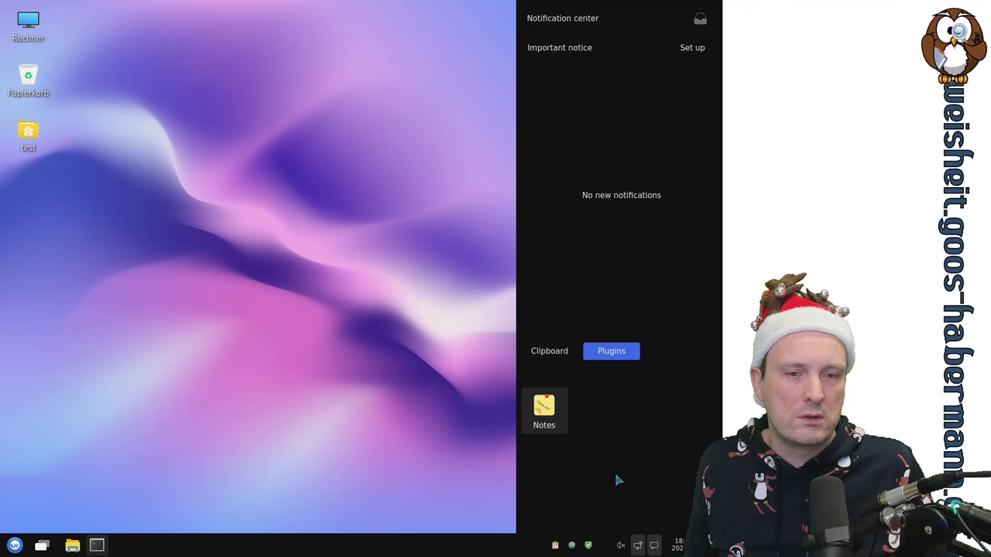
click(556, 414)
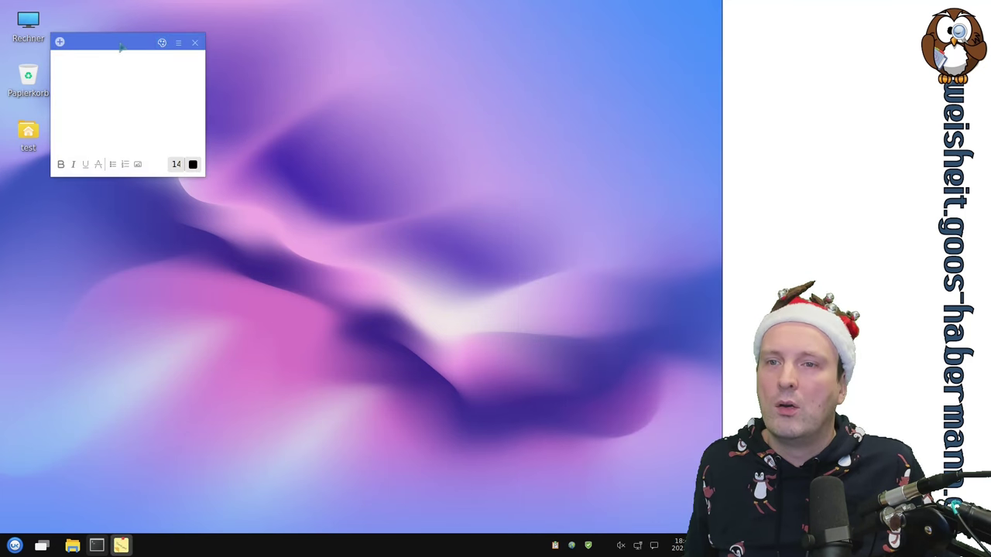
Step: Move the sticky note to the screen centre, write 'sdasasd' in it, and try the clipboard menu
drag(120, 47, 304, 195)
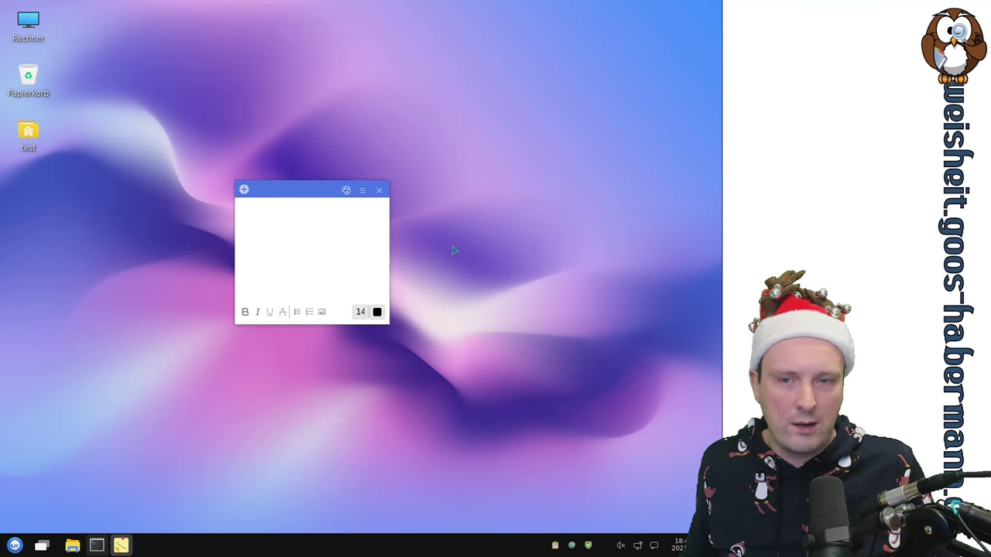
text(sdasasd)
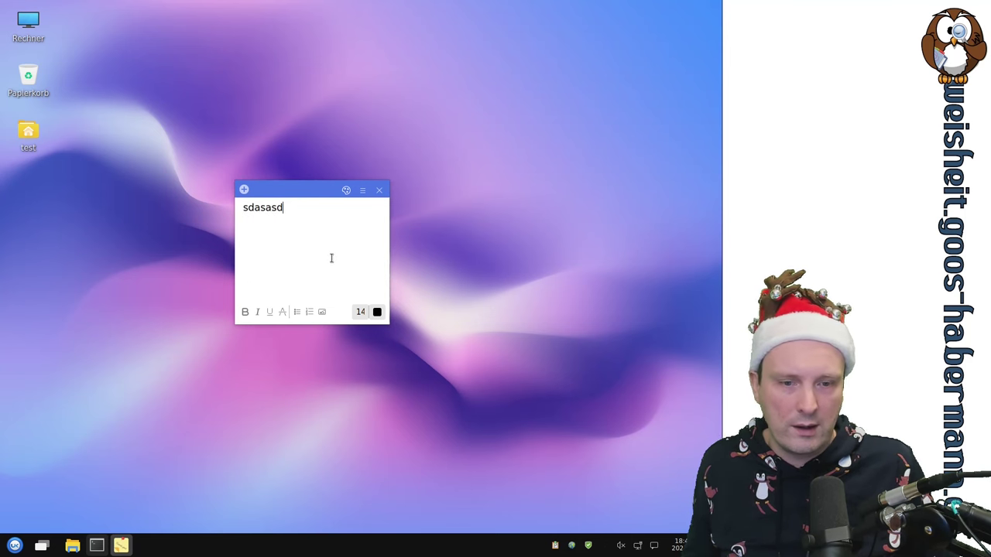
click(555, 546)
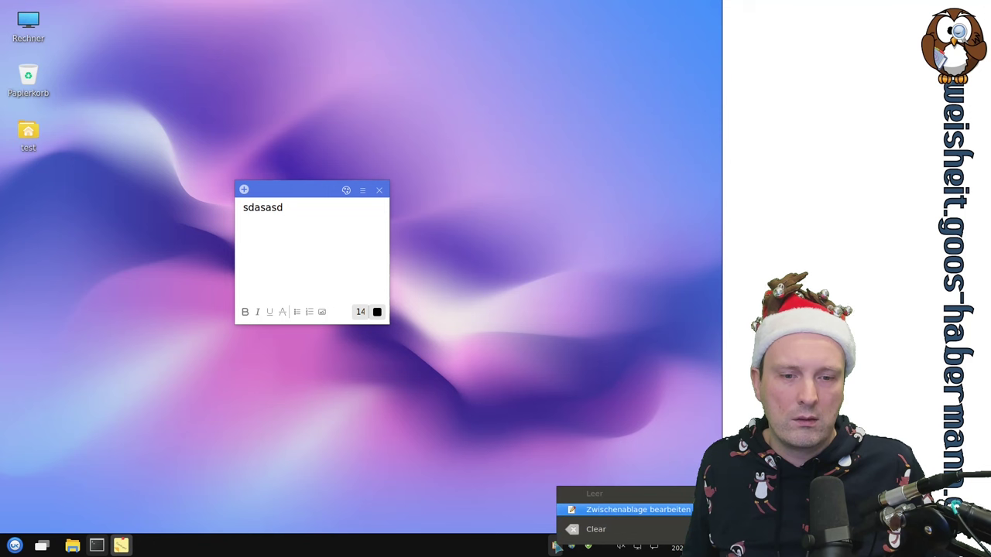
click(555, 546)
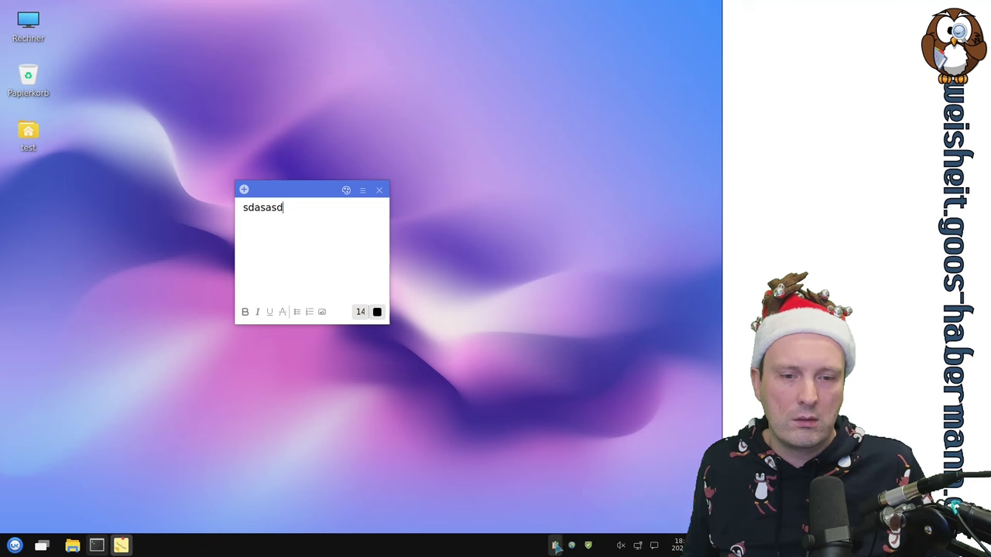
click(555, 546)
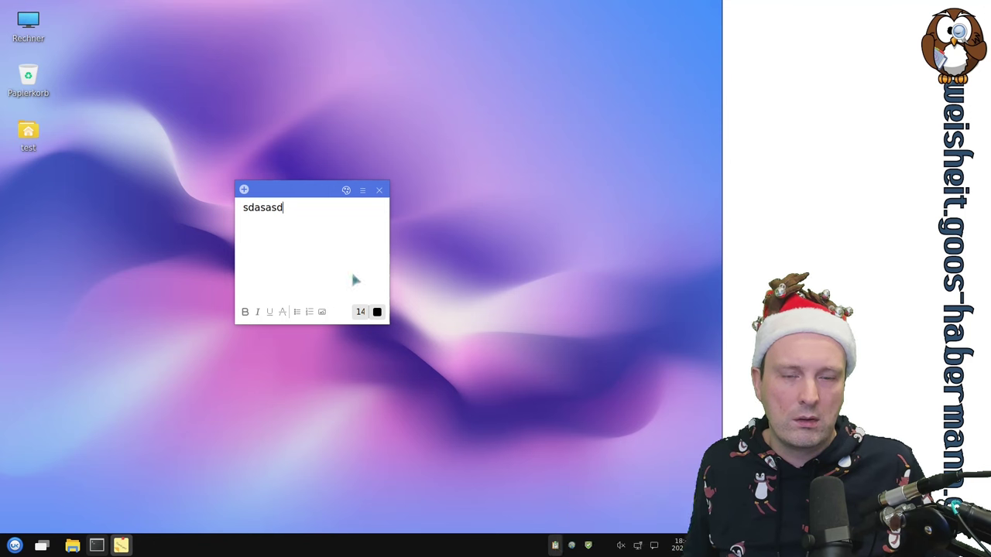
Step: Open and dismiss the note's options menu and its colour choices
click(363, 190)
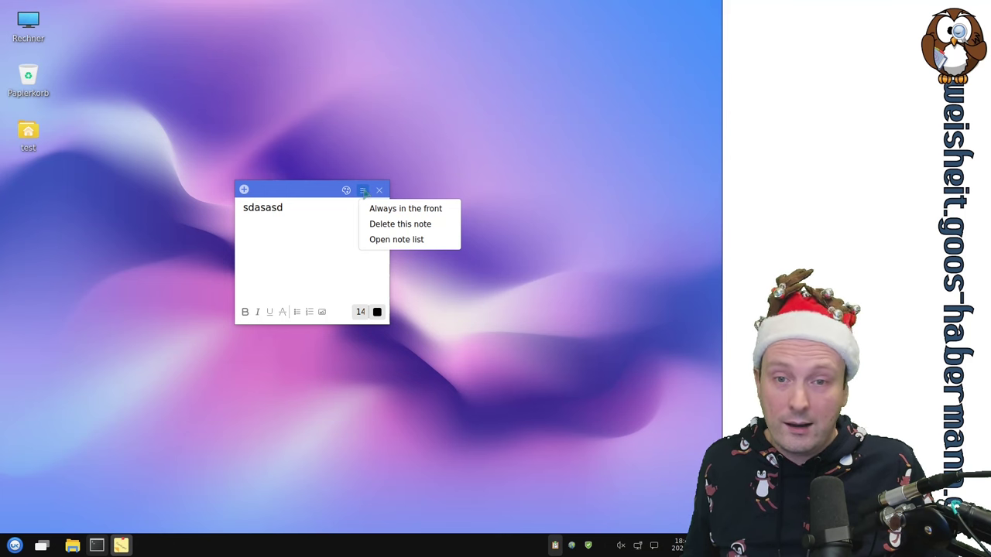
click(346, 190)
click(346, 190)
click(346, 191)
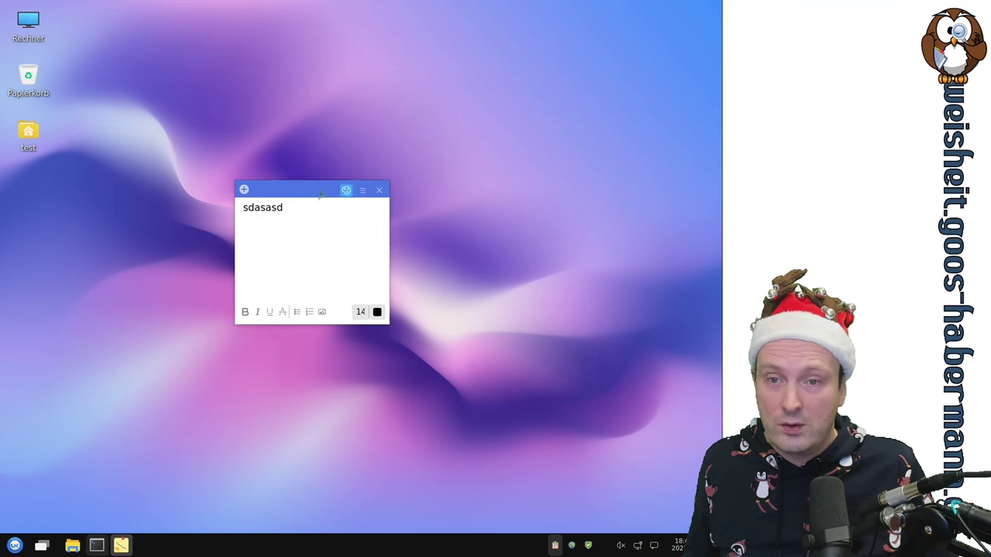
Step: Add a second sticky note, then close both the 'sdasasd' note and the empty one
click(245, 189)
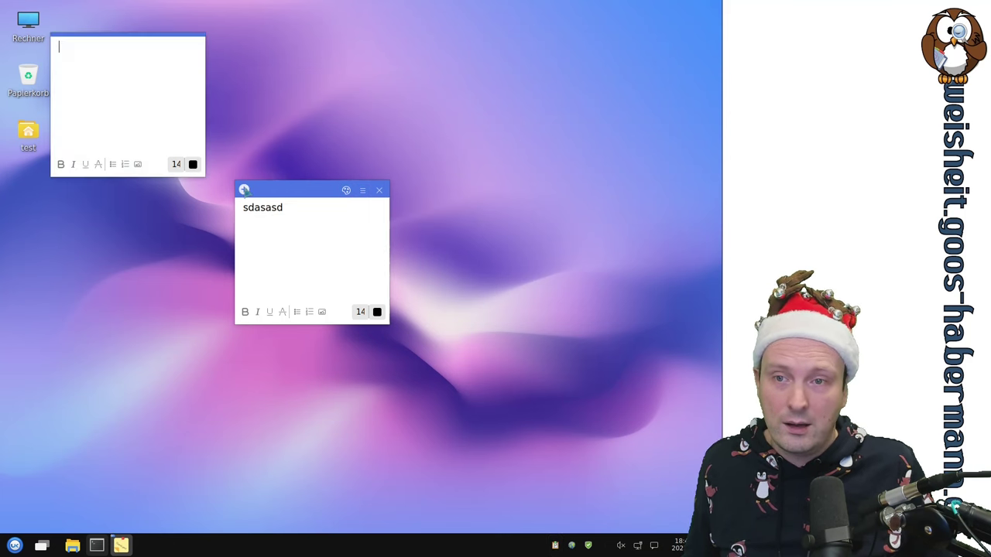
click(364, 191)
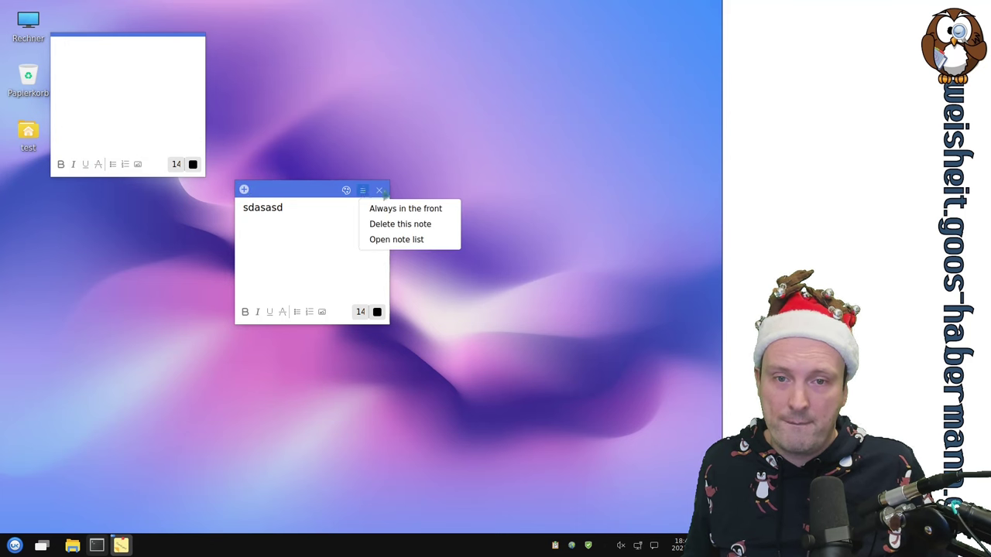
click(386, 197)
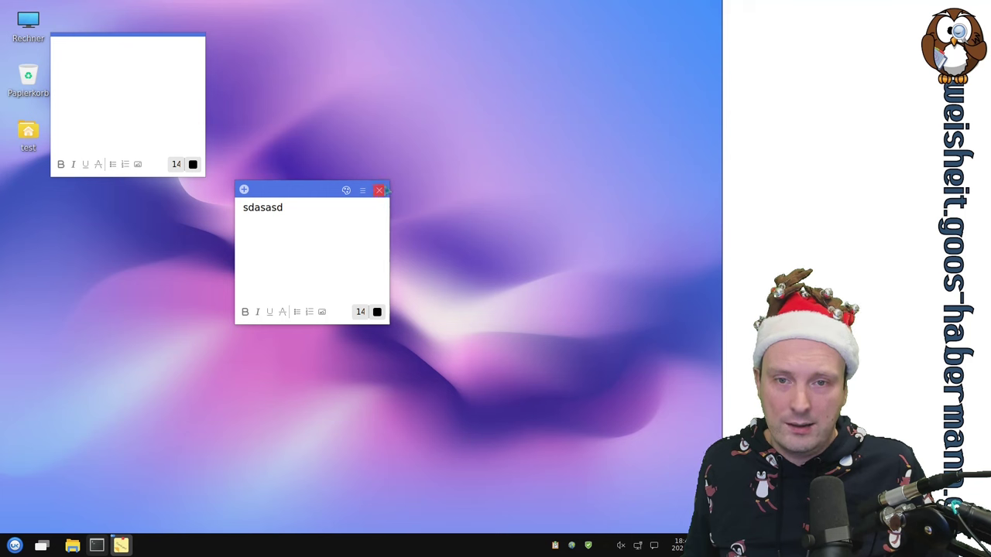
click(379, 191)
click(195, 42)
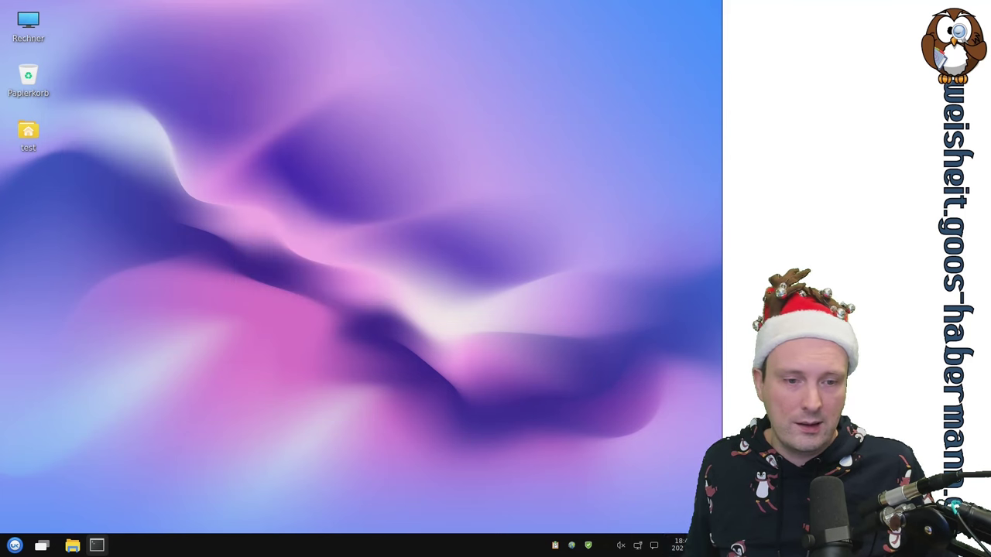
Step: Open a new empty sticky note and view the clipboard history in the notification center
click(655, 546)
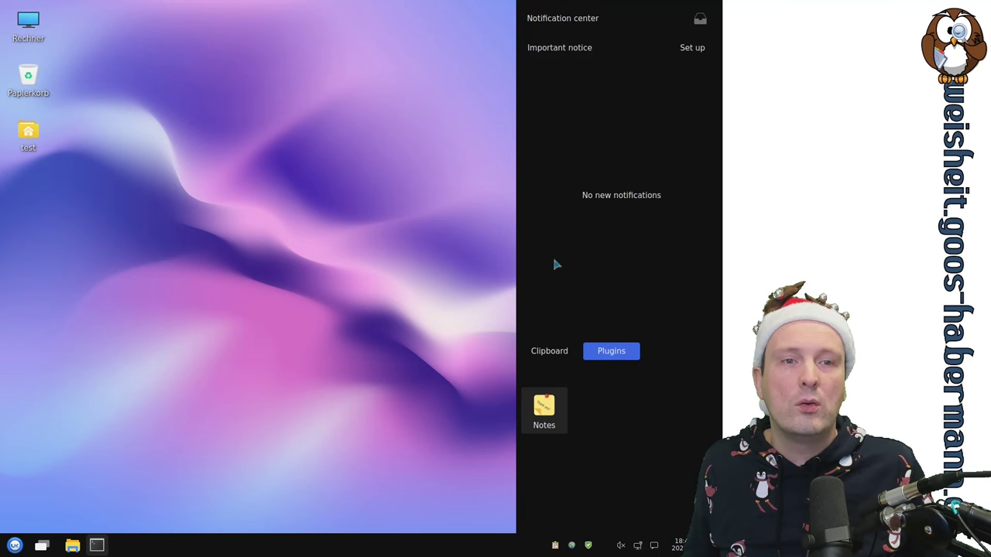
click(546, 410)
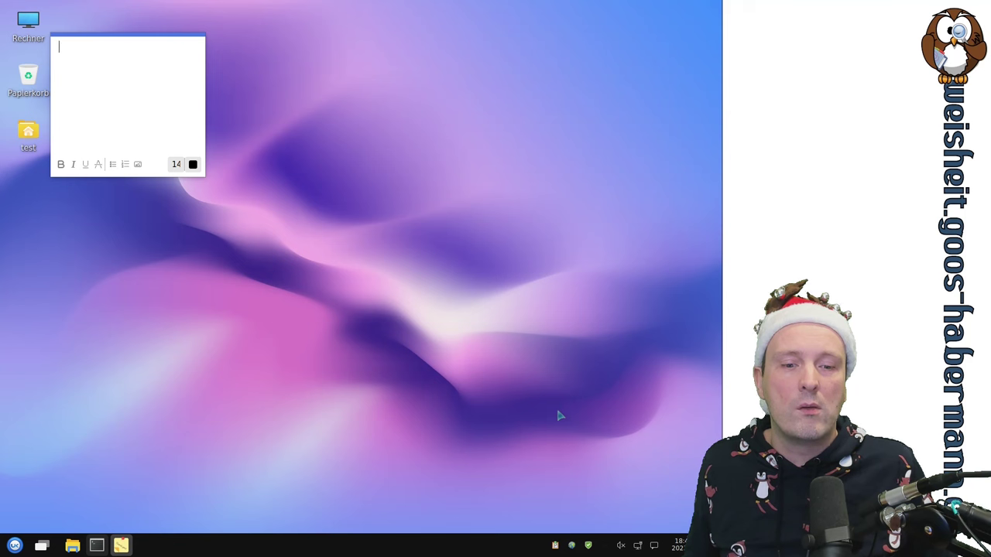
click(655, 546)
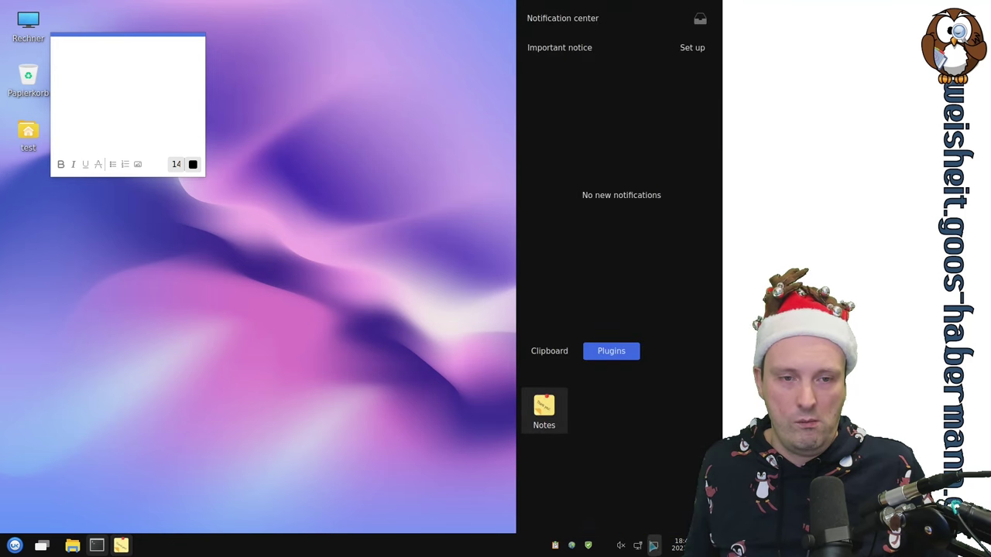
click(542, 353)
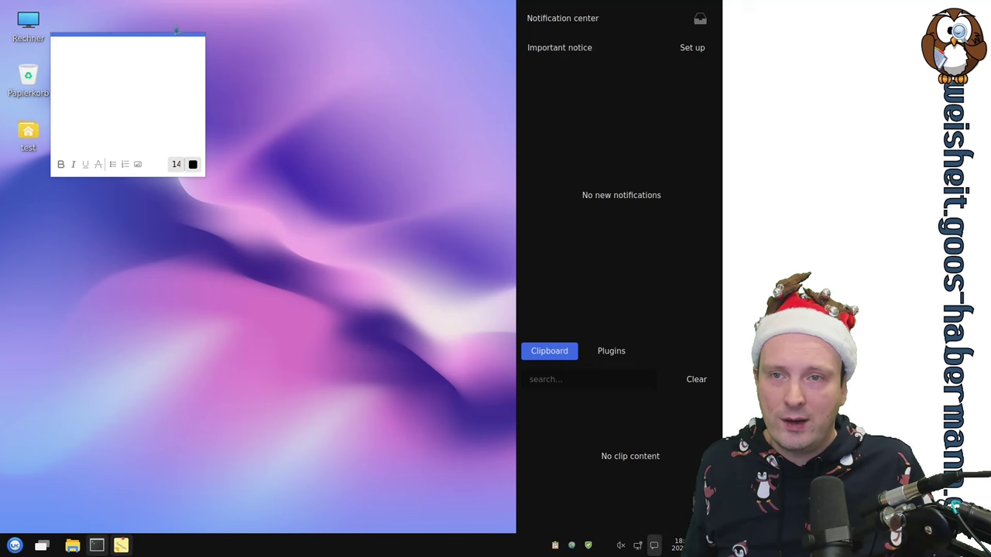
Step: Open and dismiss the note's options menu and colour palette, then the volume popup
click(178, 43)
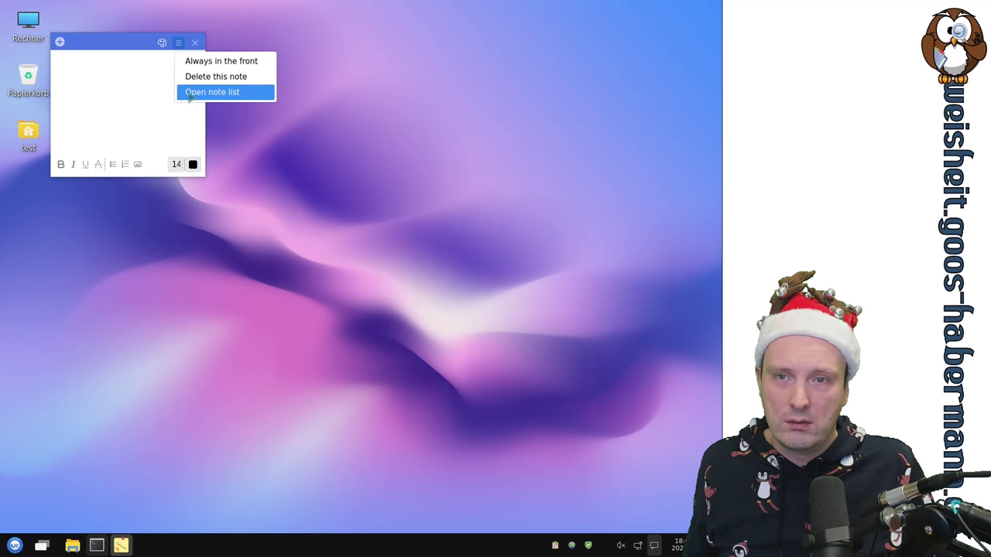
click(147, 48)
click(162, 43)
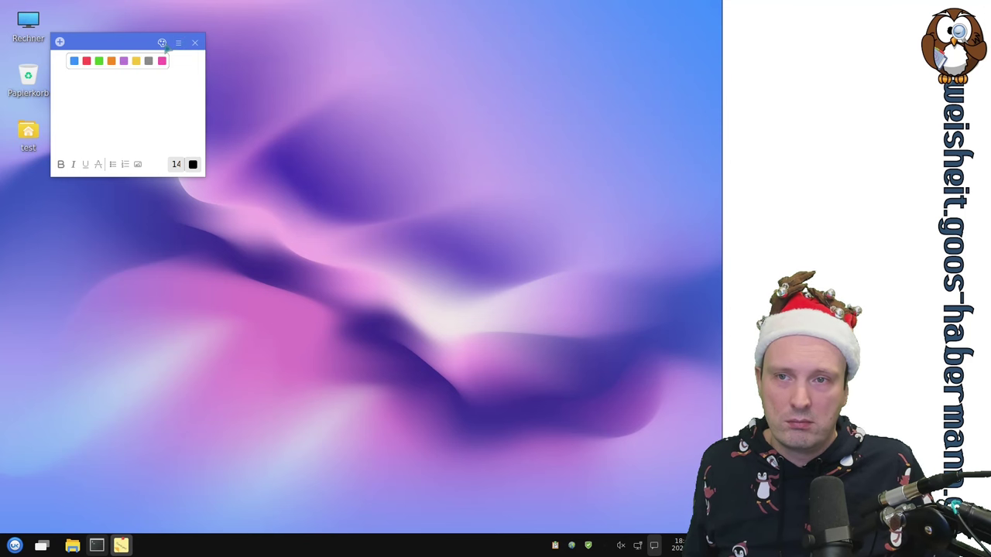
click(162, 43)
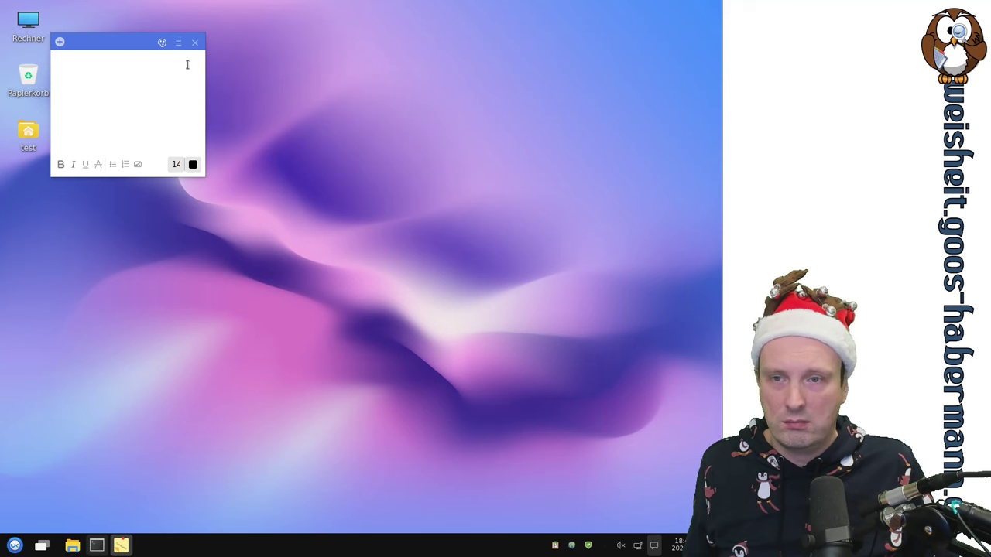
click(621, 547)
click(622, 547)
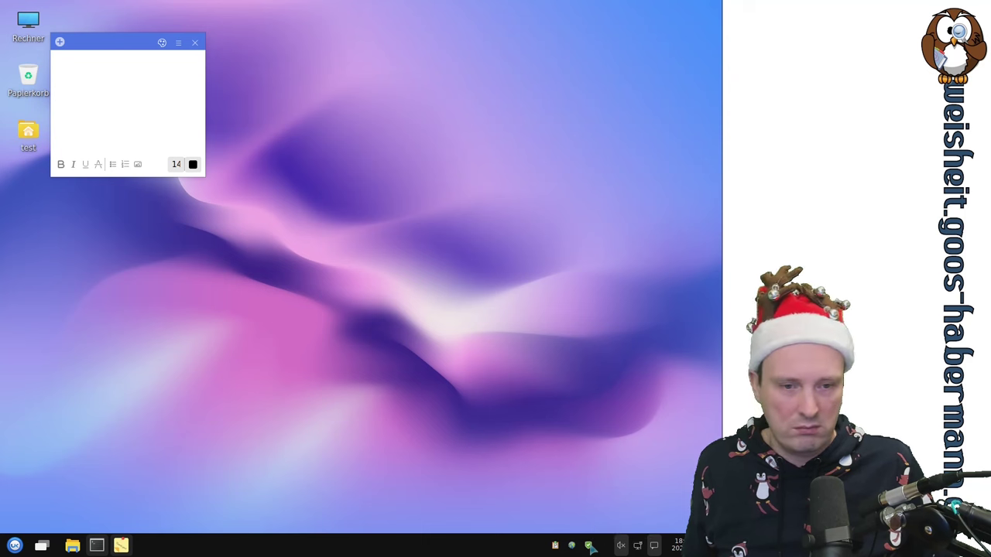
Step: Show the RiseupVPN main window from the tray and turn the VPN off
click(589, 547)
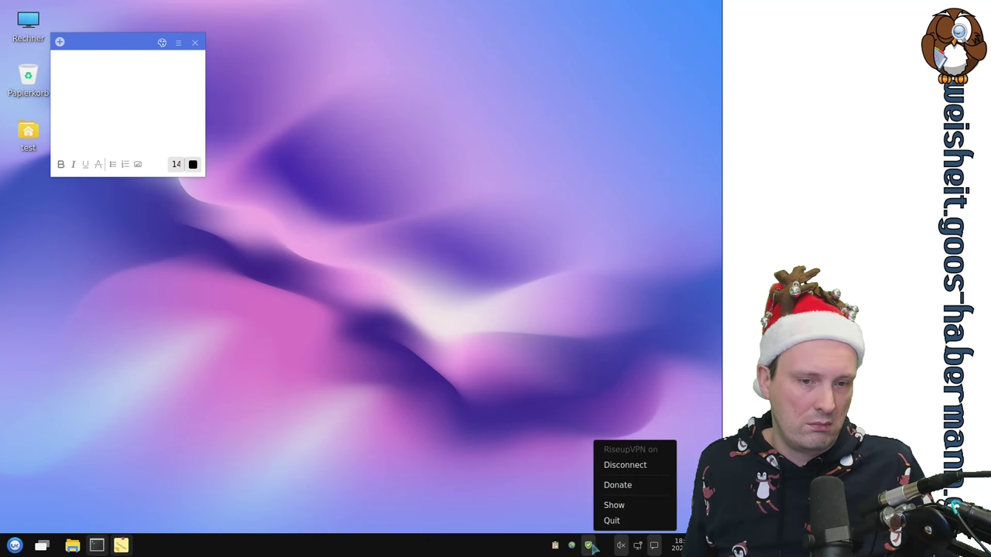
click(619, 505)
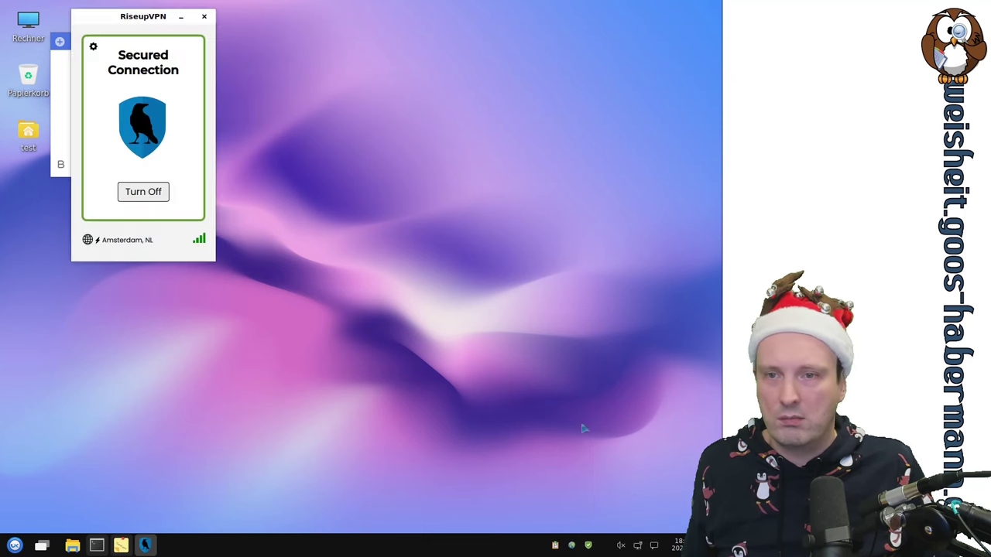
click(151, 196)
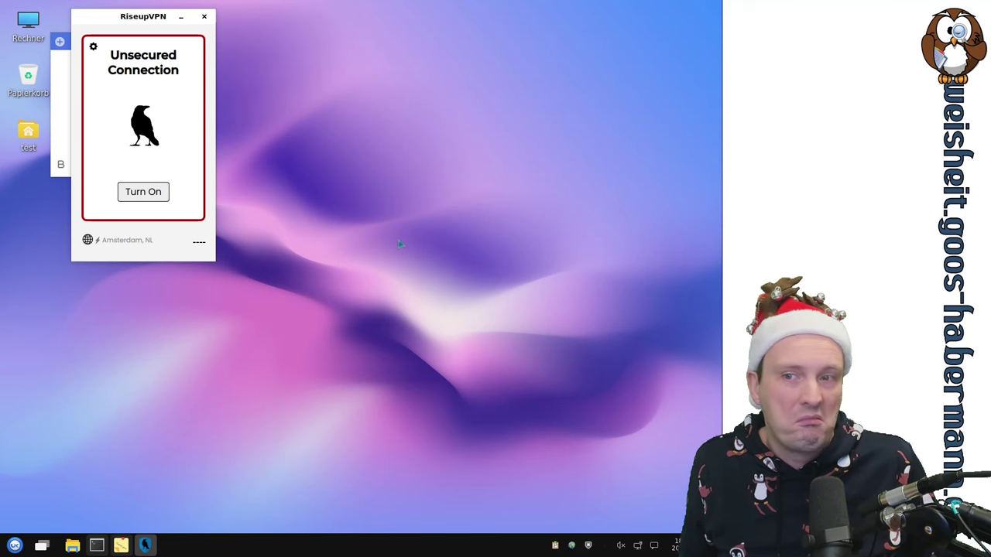
Step: Open RiseupVPN's Help, then its About page (version 0.21.11), and follow the Riseup website link
click(94, 46)
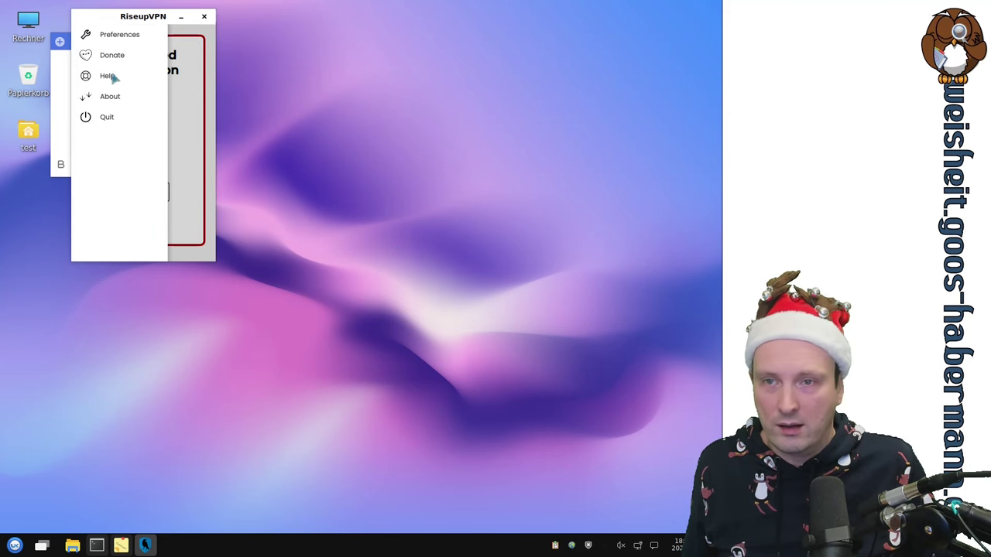
click(109, 76)
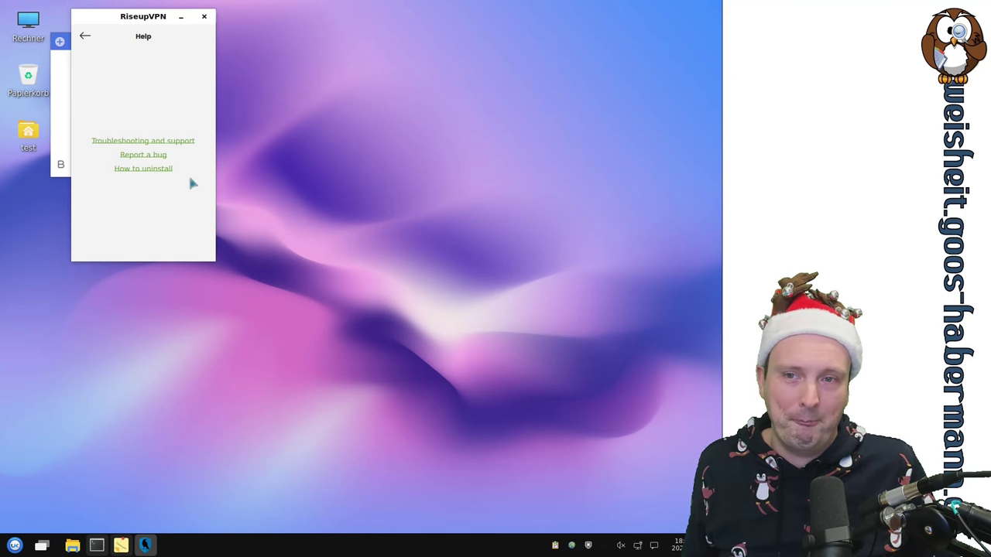
click(86, 36)
click(117, 98)
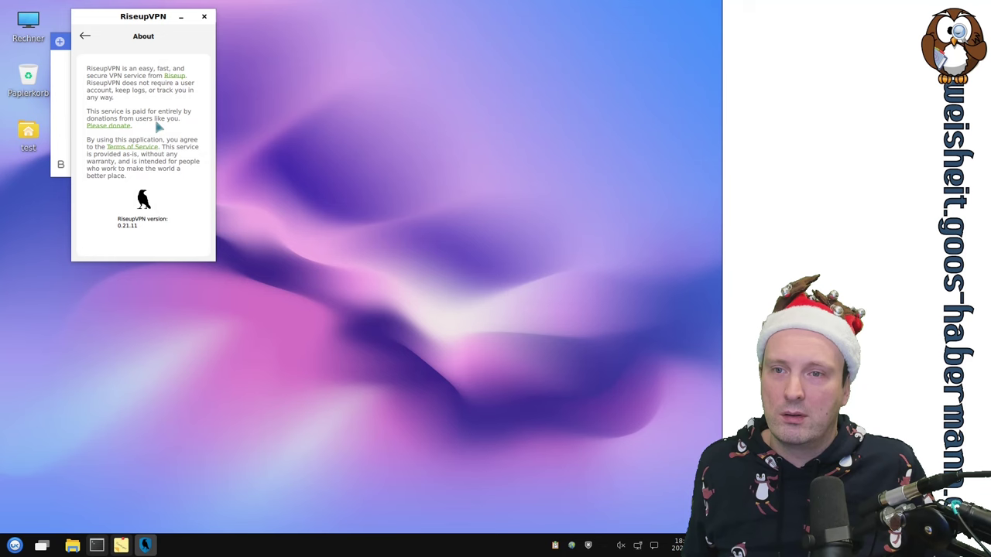
click(175, 77)
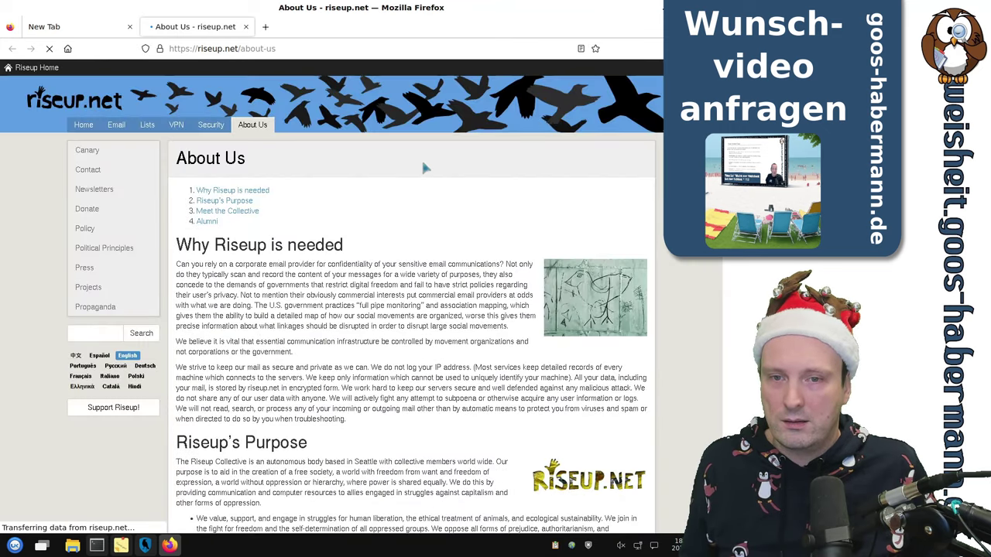
Step: Read down the riseup.net/en/vpn page, briefly opening and minimizing a sticky note
scroll(520, 211, down, 2)
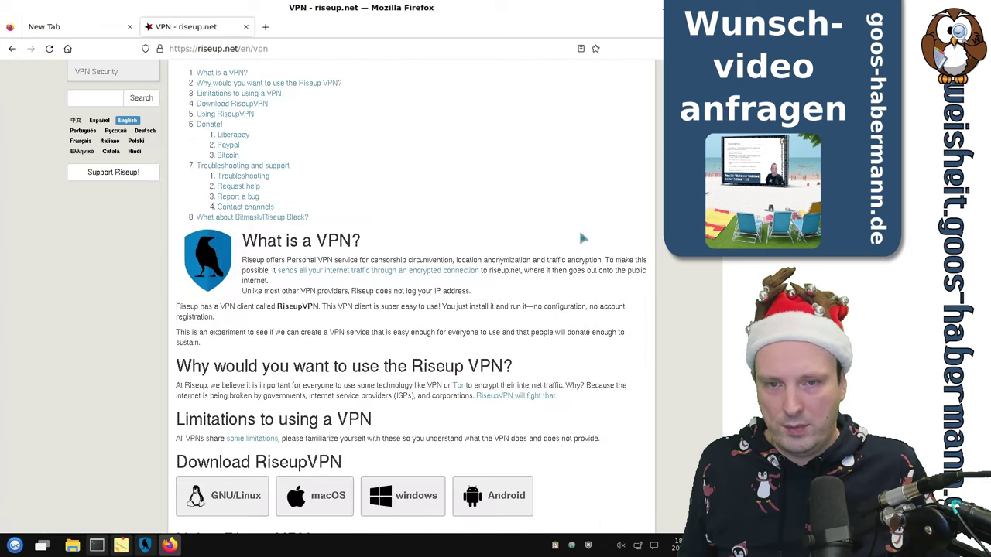
scroll(581, 225, down, 3)
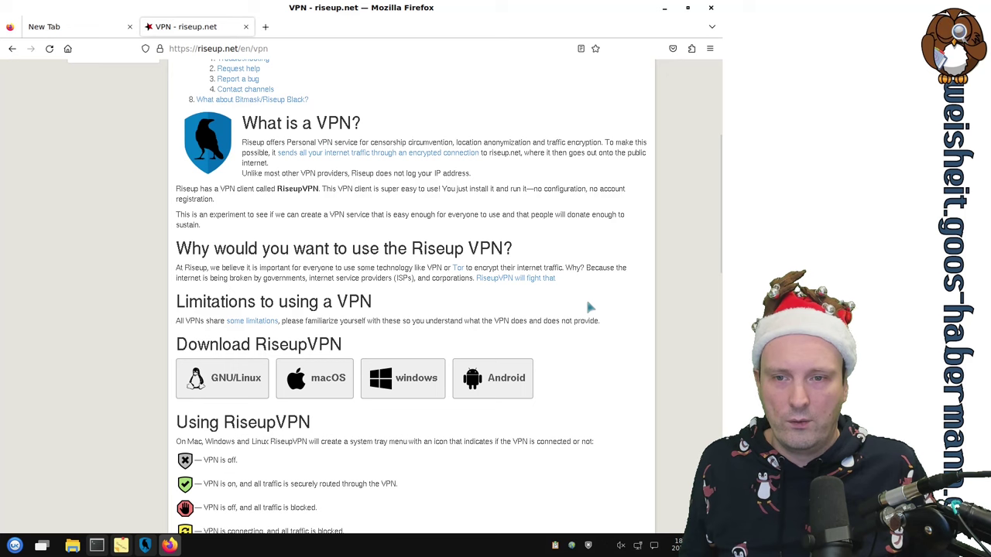
scroll(596, 302, down, 3)
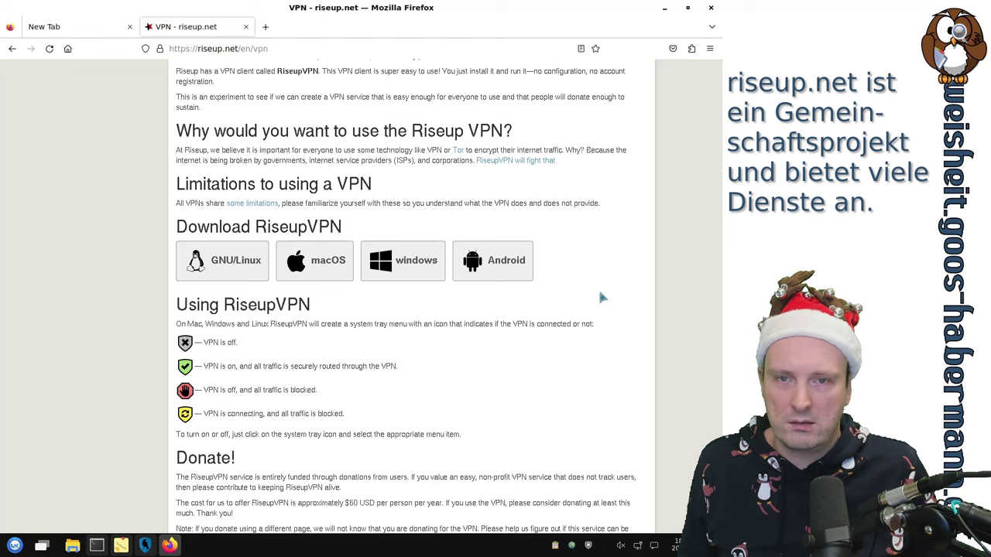
scroll(600, 295, down, 3)
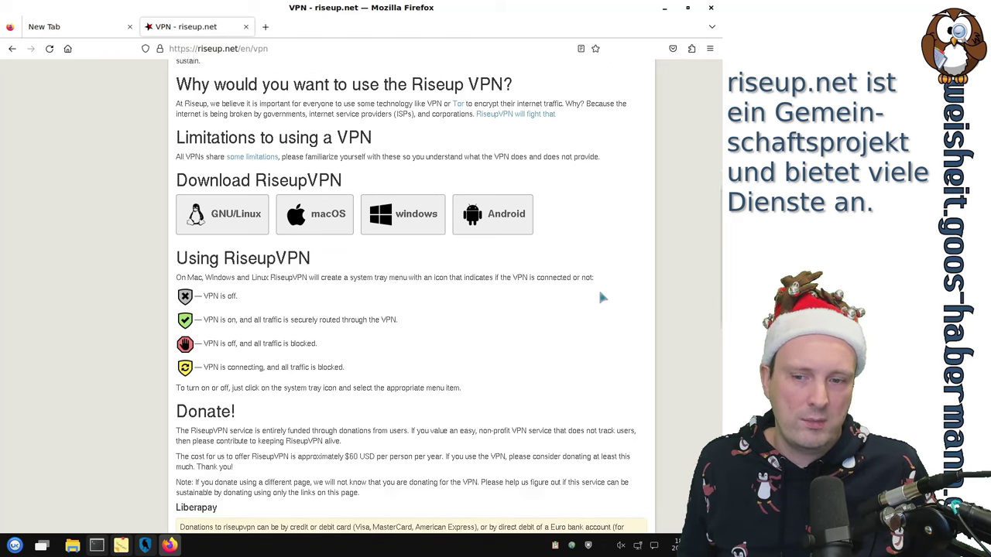
scroll(601, 295, down, 5)
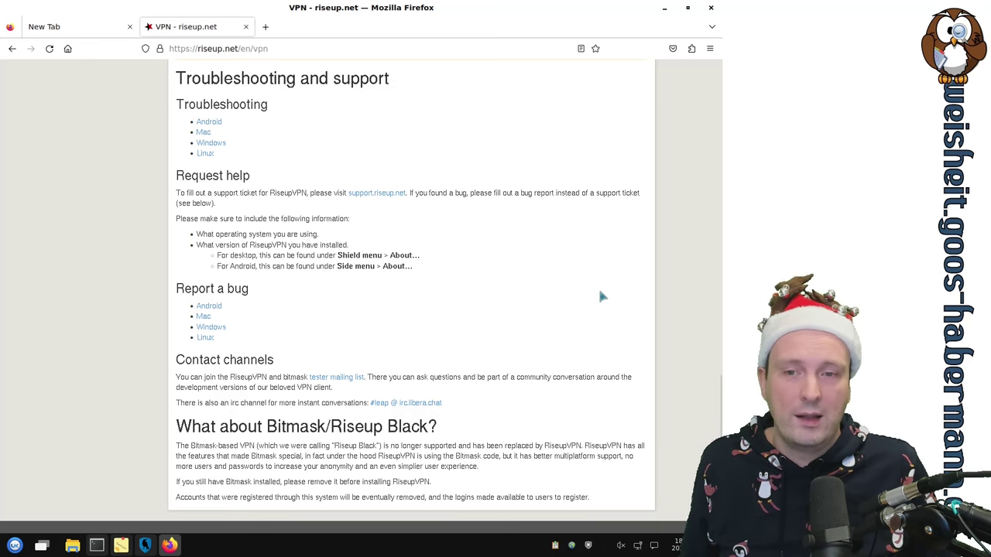
scroll(601, 295, down, 1)
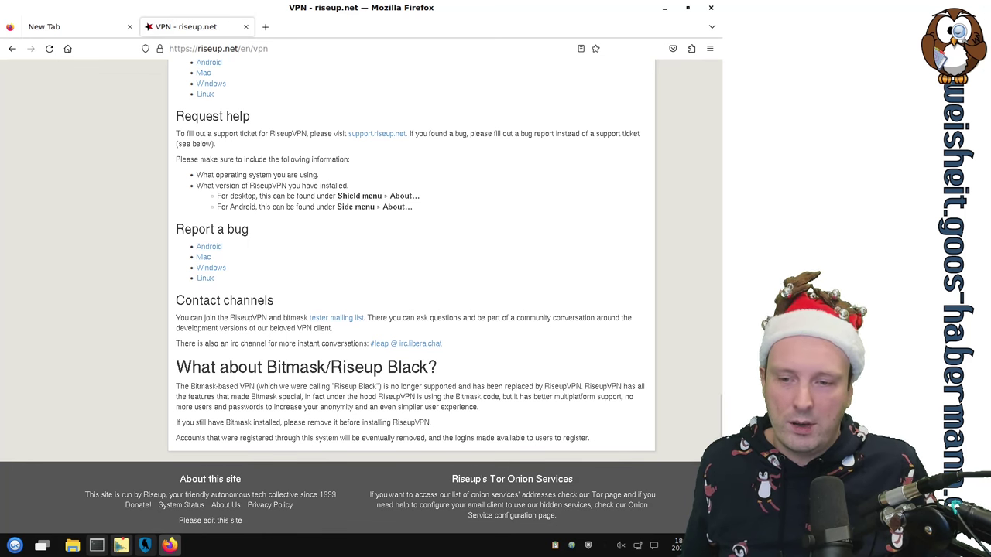
click(121, 546)
click(121, 545)
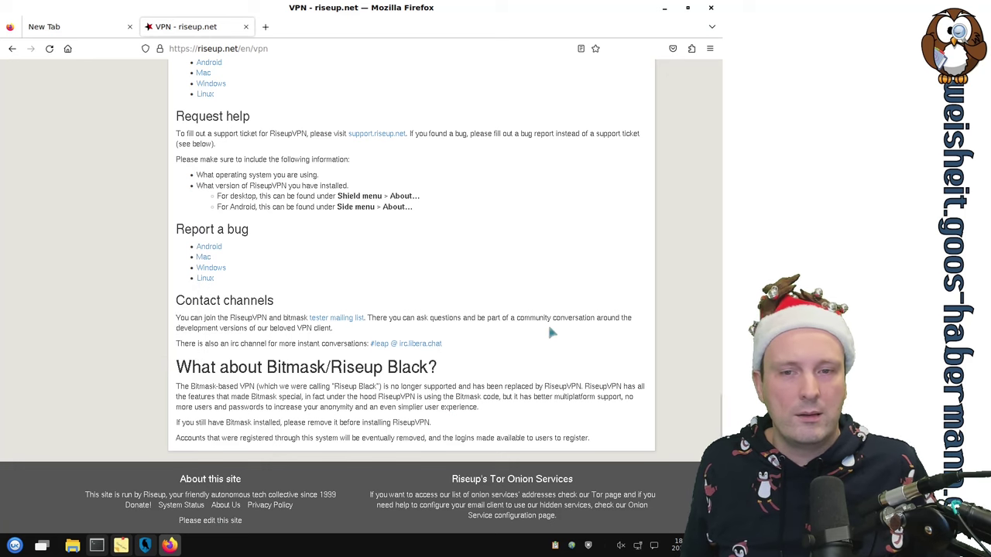
Step: Back at the top of the page, select the word 'RiseupVPN' in a heading, then close the tab
scroll(550, 333, up, 1)
scroll(551, 333, up, 1)
scroll(551, 331, up, 1)
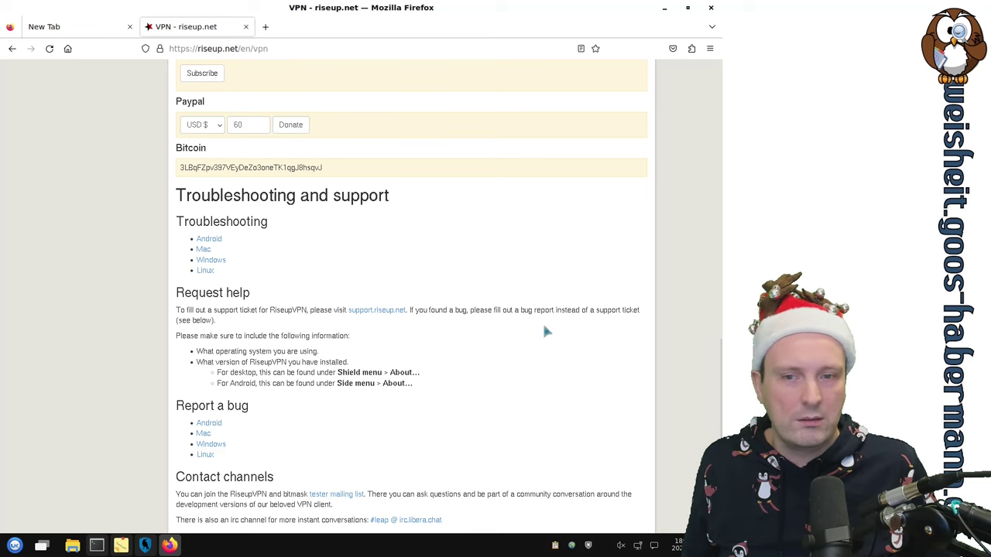
scroll(544, 332, up, 5)
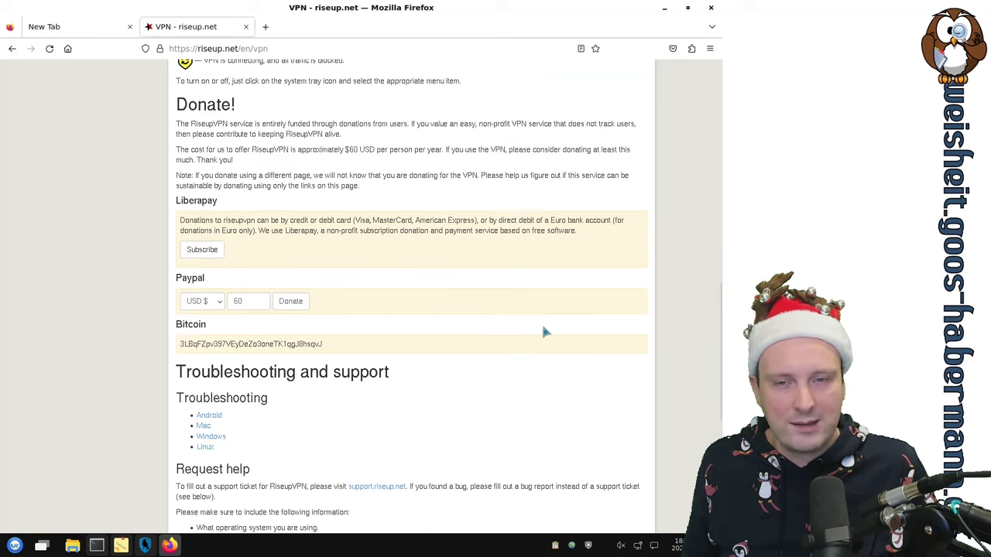
scroll(545, 332, up, 2)
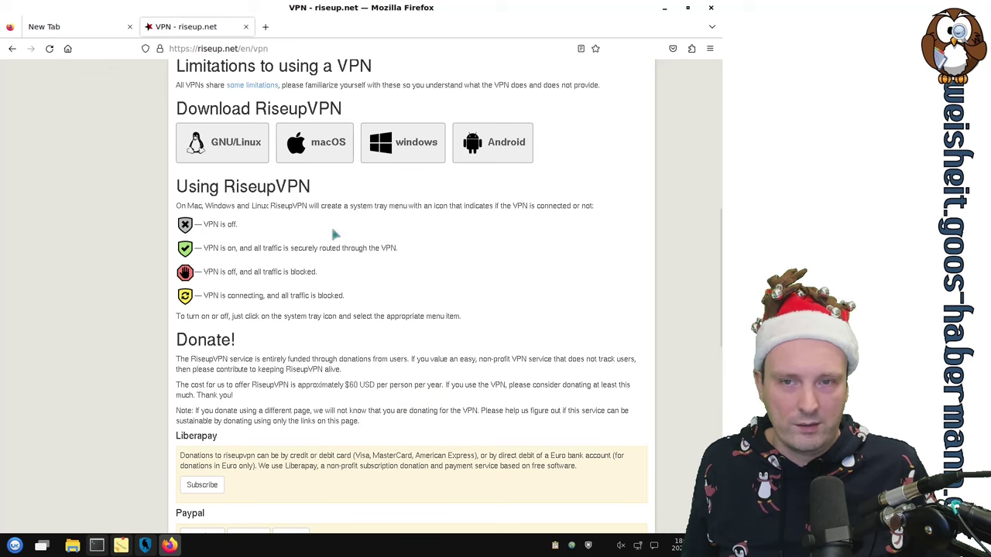
double_click(263, 190)
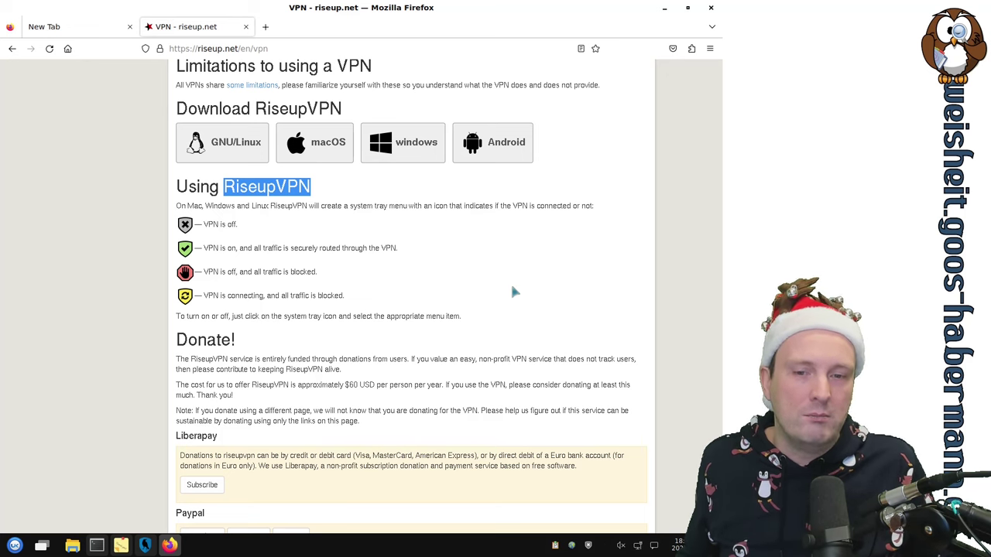
scroll(507, 286, down, 5)
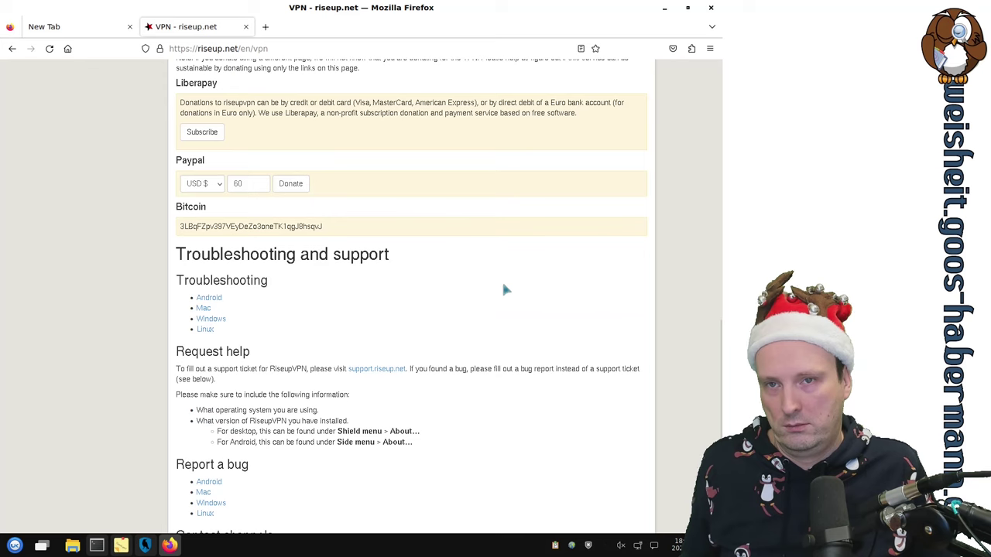
click(245, 27)
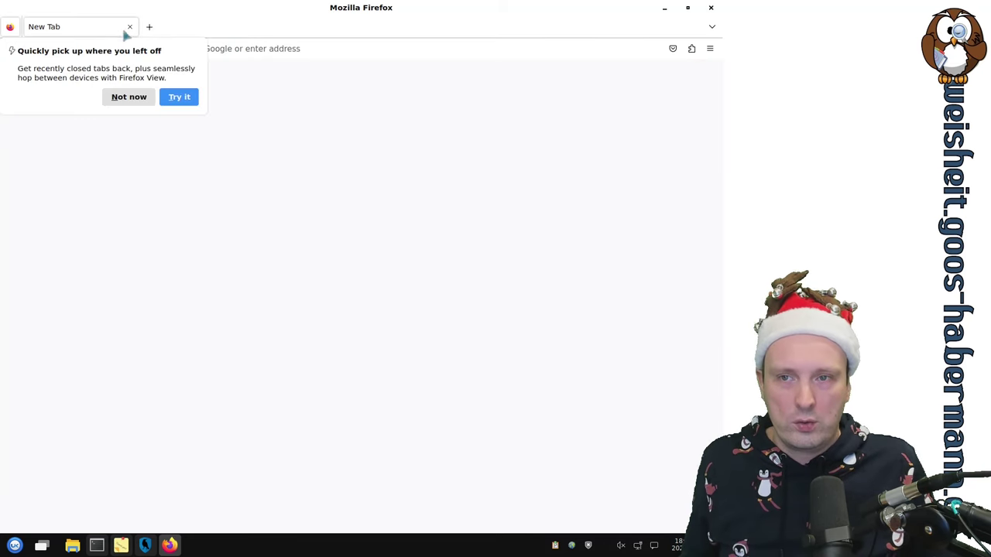
Step: Close Firefox, the RiseupVPN About window, and the Settings window on the Datetime page
click(129, 27)
drag(164, 22, 238, 92)
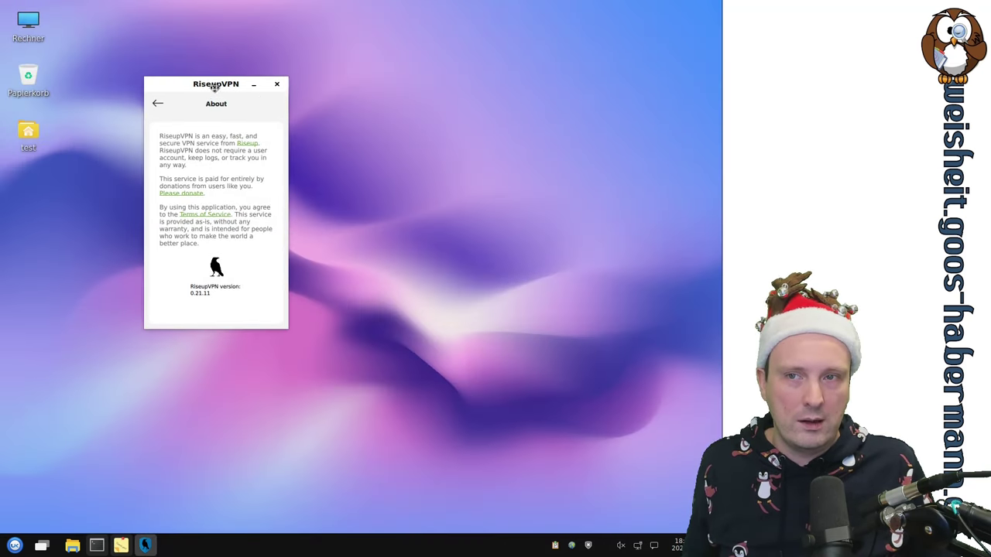
click(278, 86)
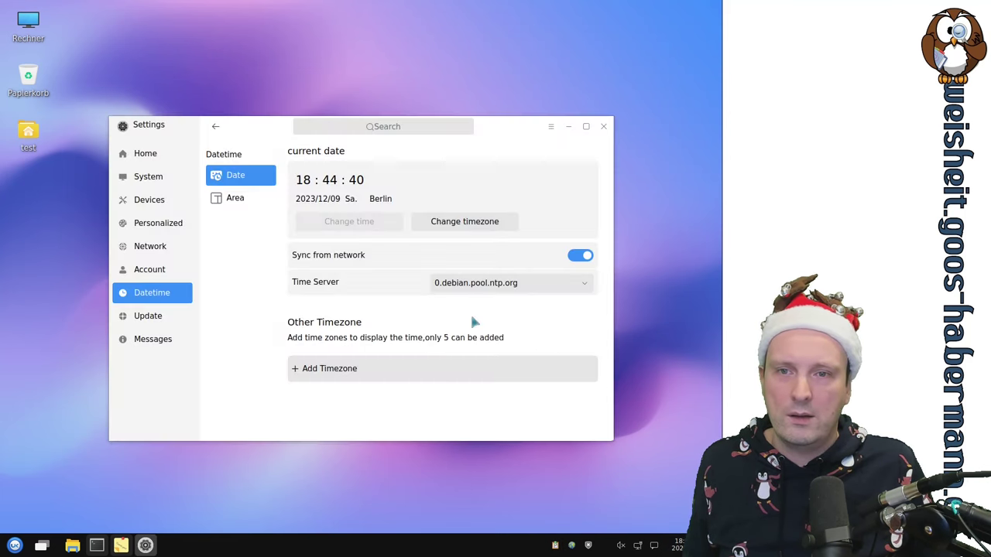
click(604, 127)
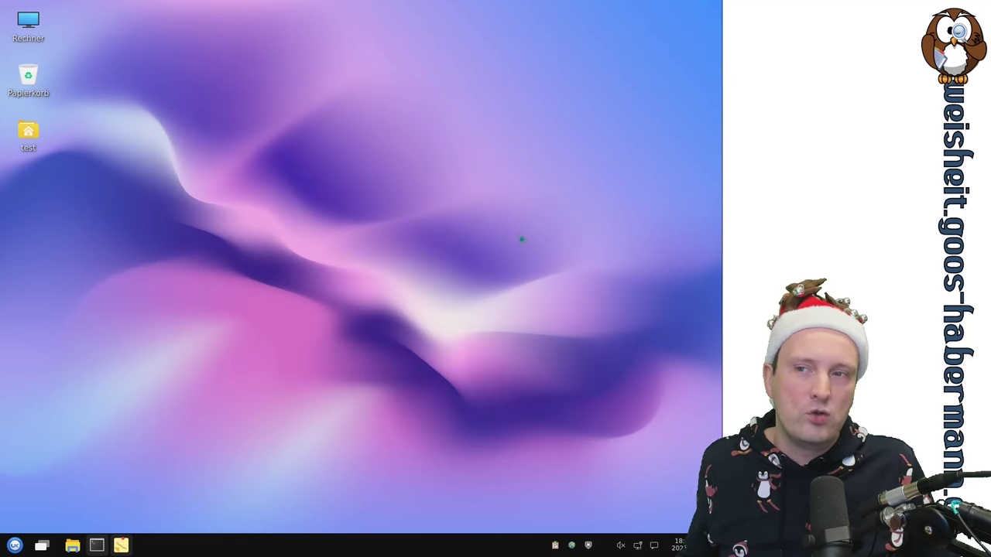